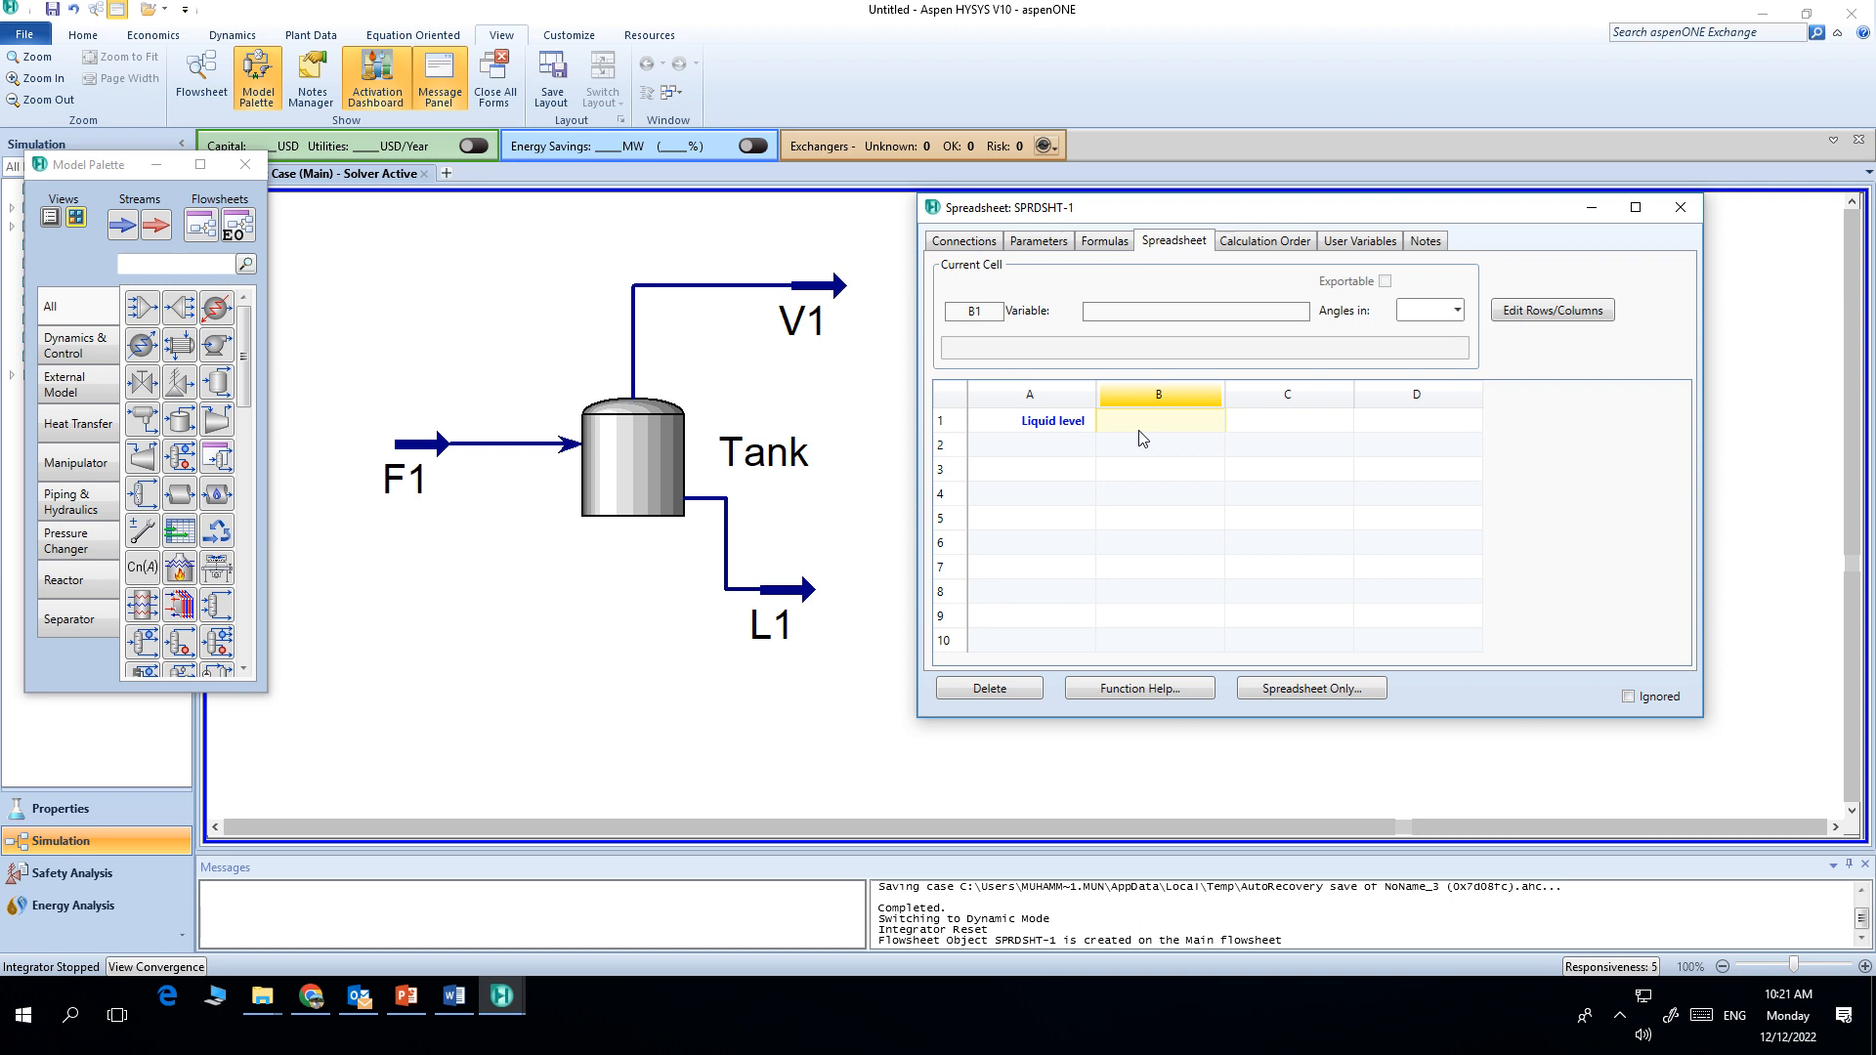
Step: Import the Tank's Liquid Level variable into spreadsheet cell B1
{"action": "right_click", "coordinate": [1142, 427]}
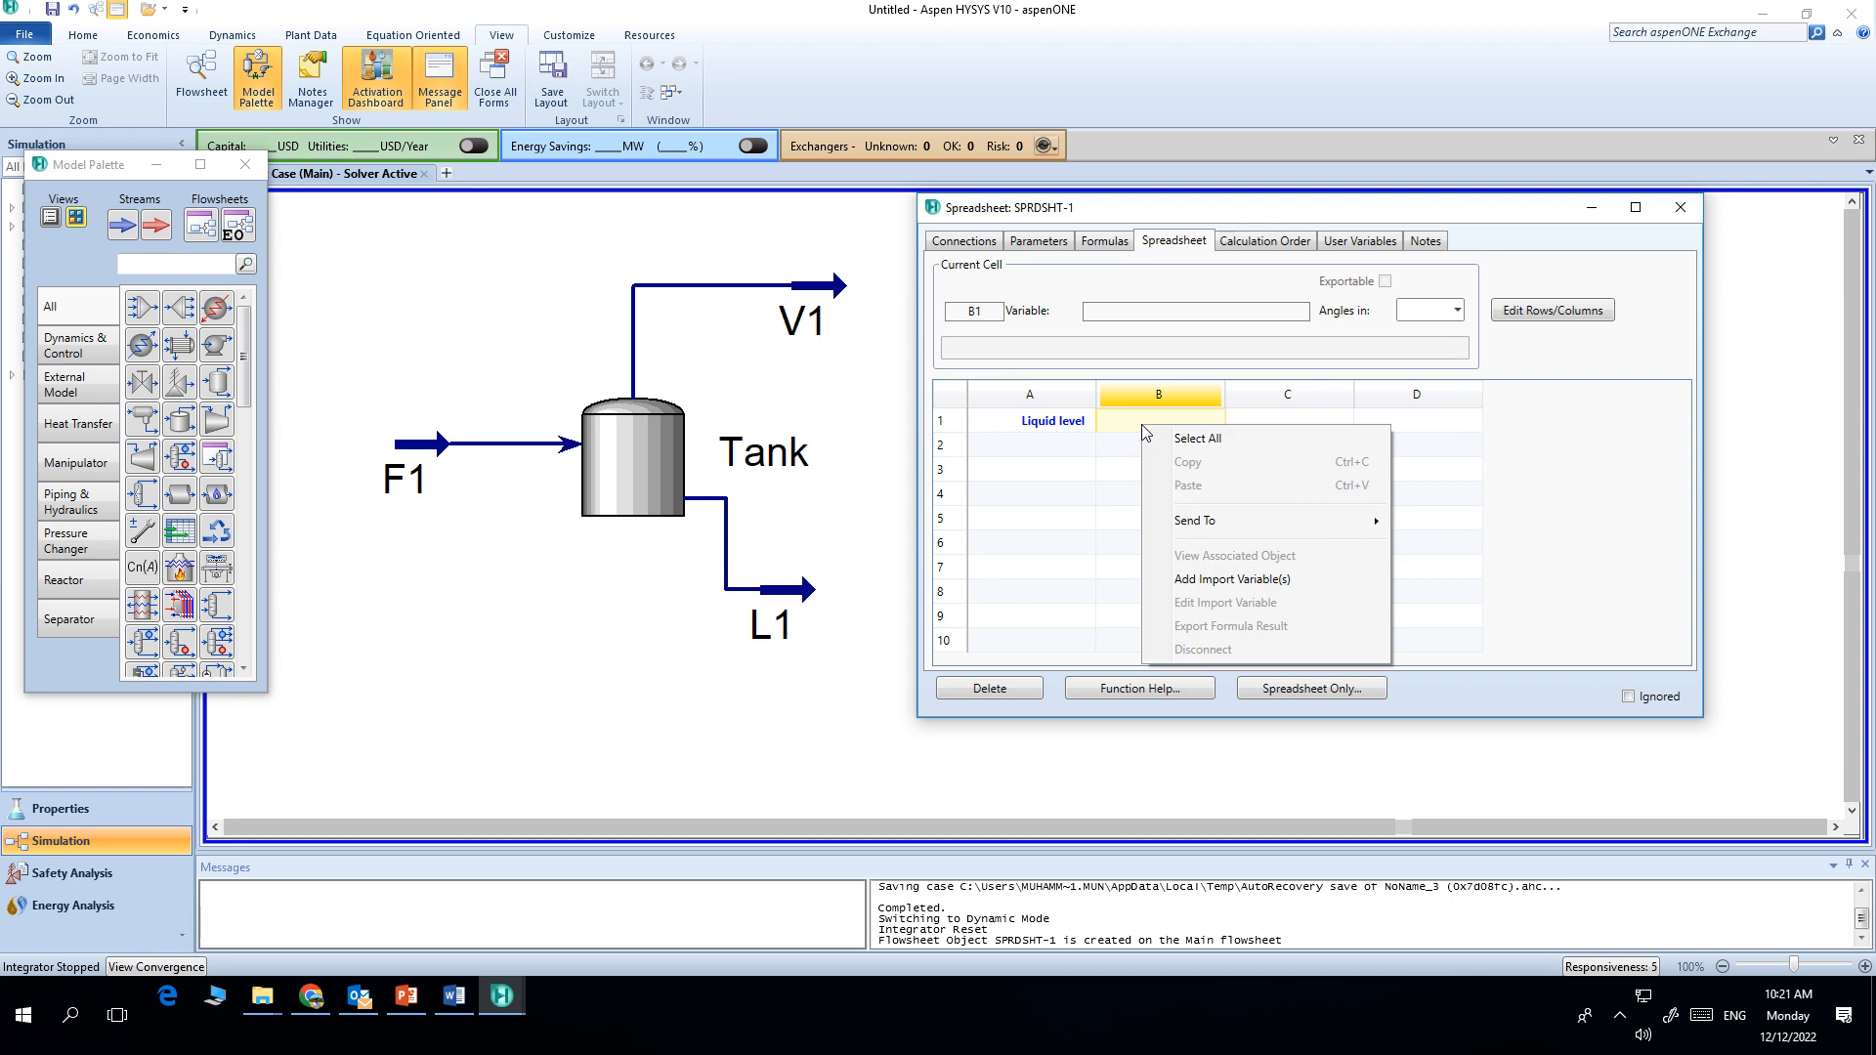
{"action": "left_click", "coordinate": [1199, 585]}
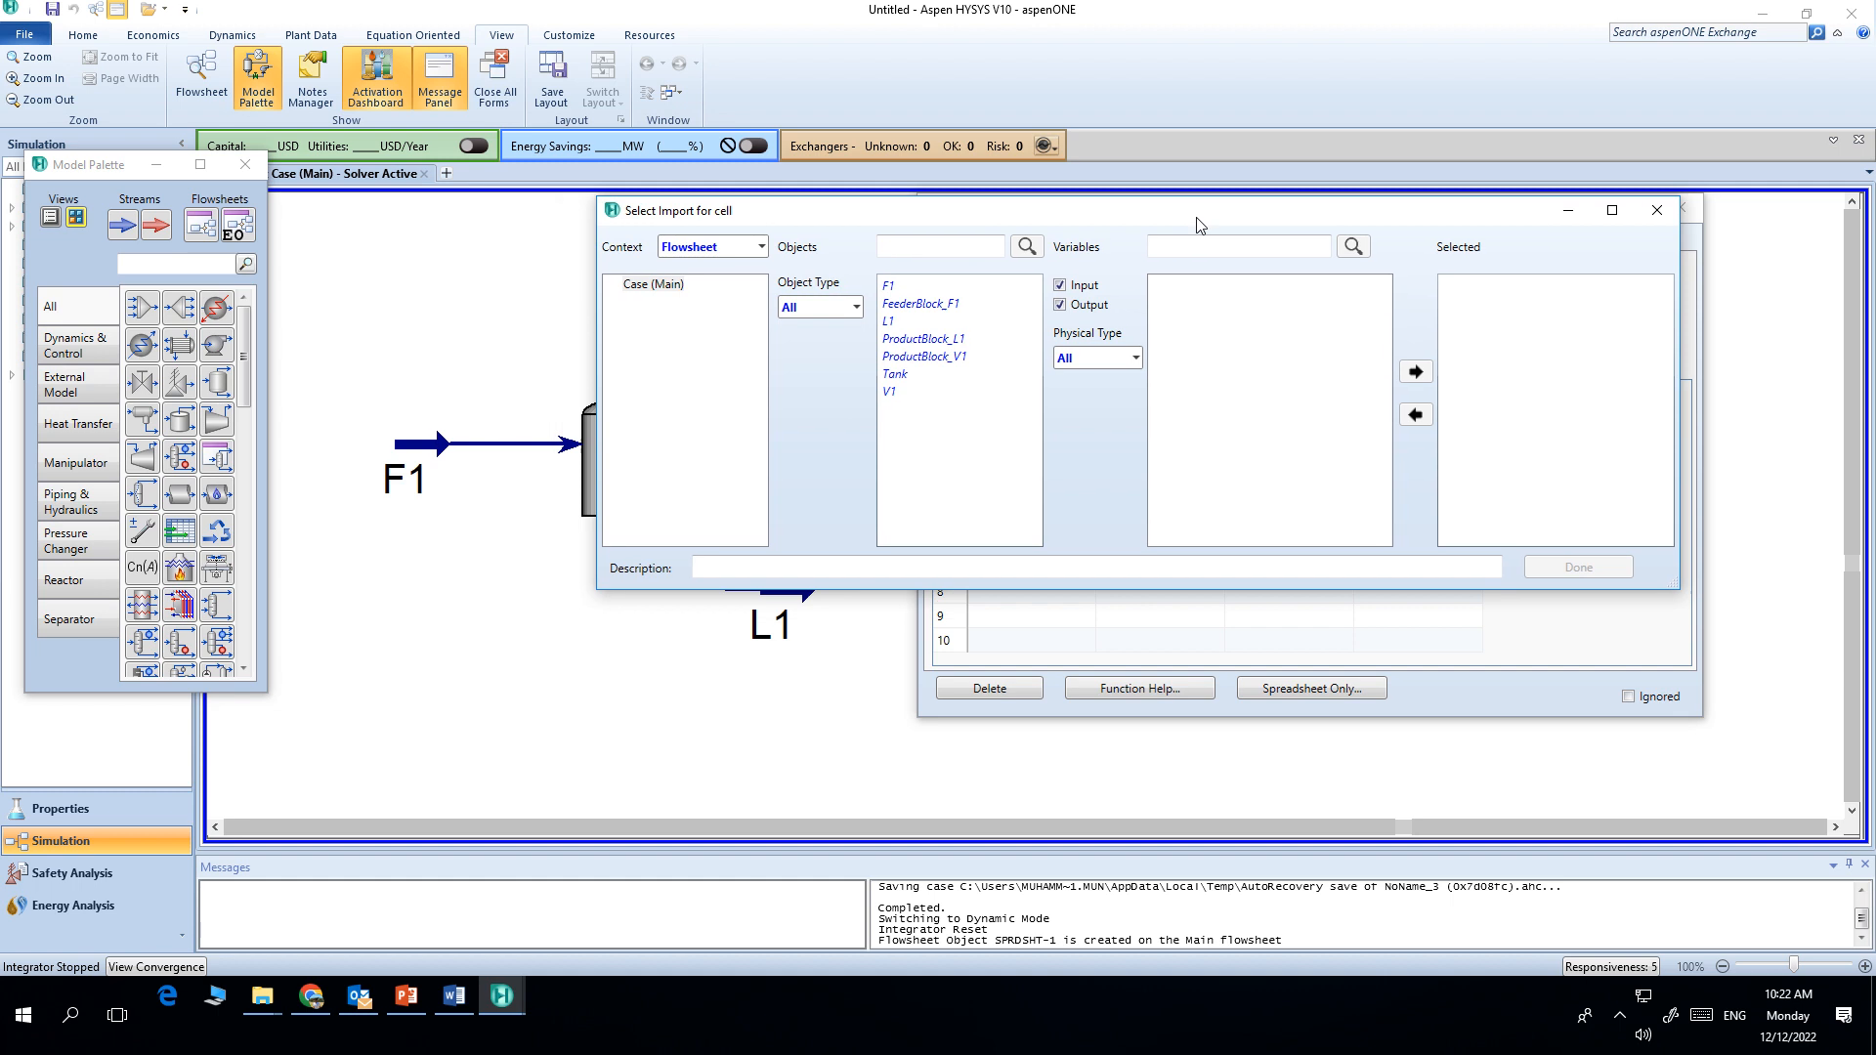
{"action": "left_click_drag", "start_coordinate": [1200, 225], "coordinate": [1353, 157]}
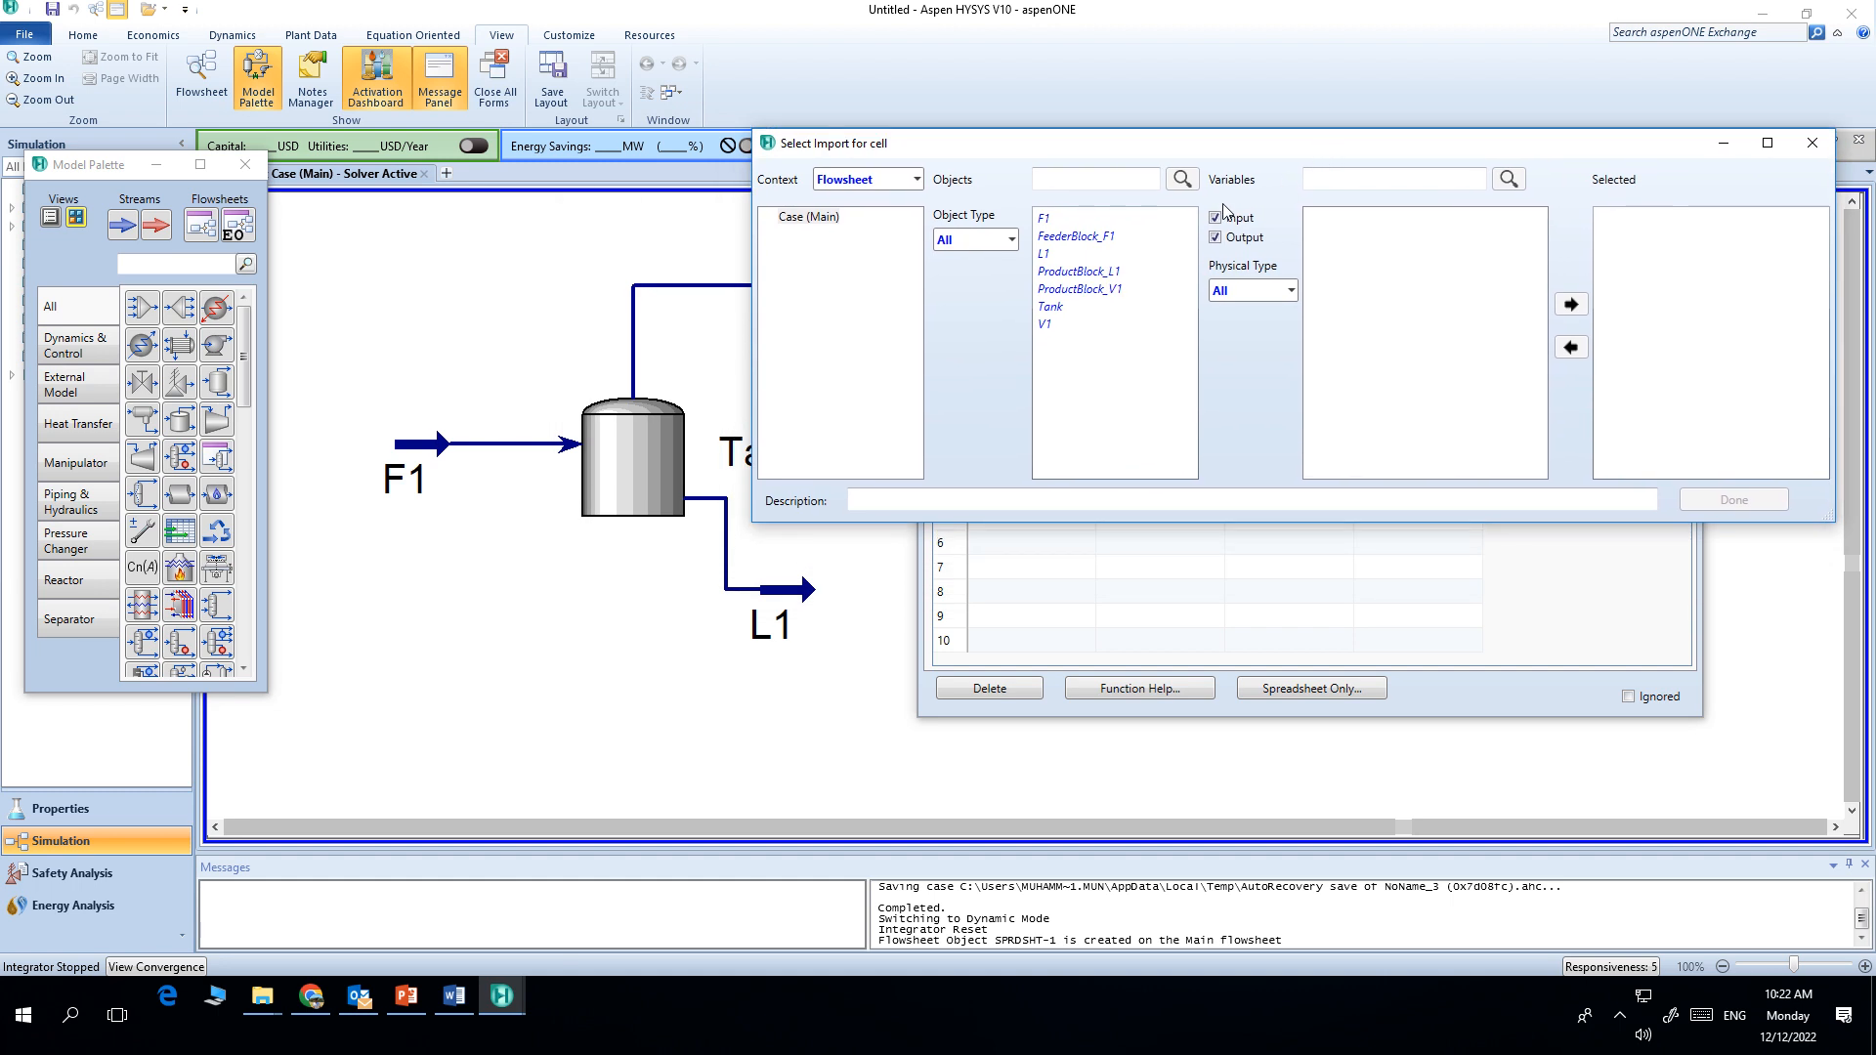
{"action": "left_click", "coordinate": [1053, 309]}
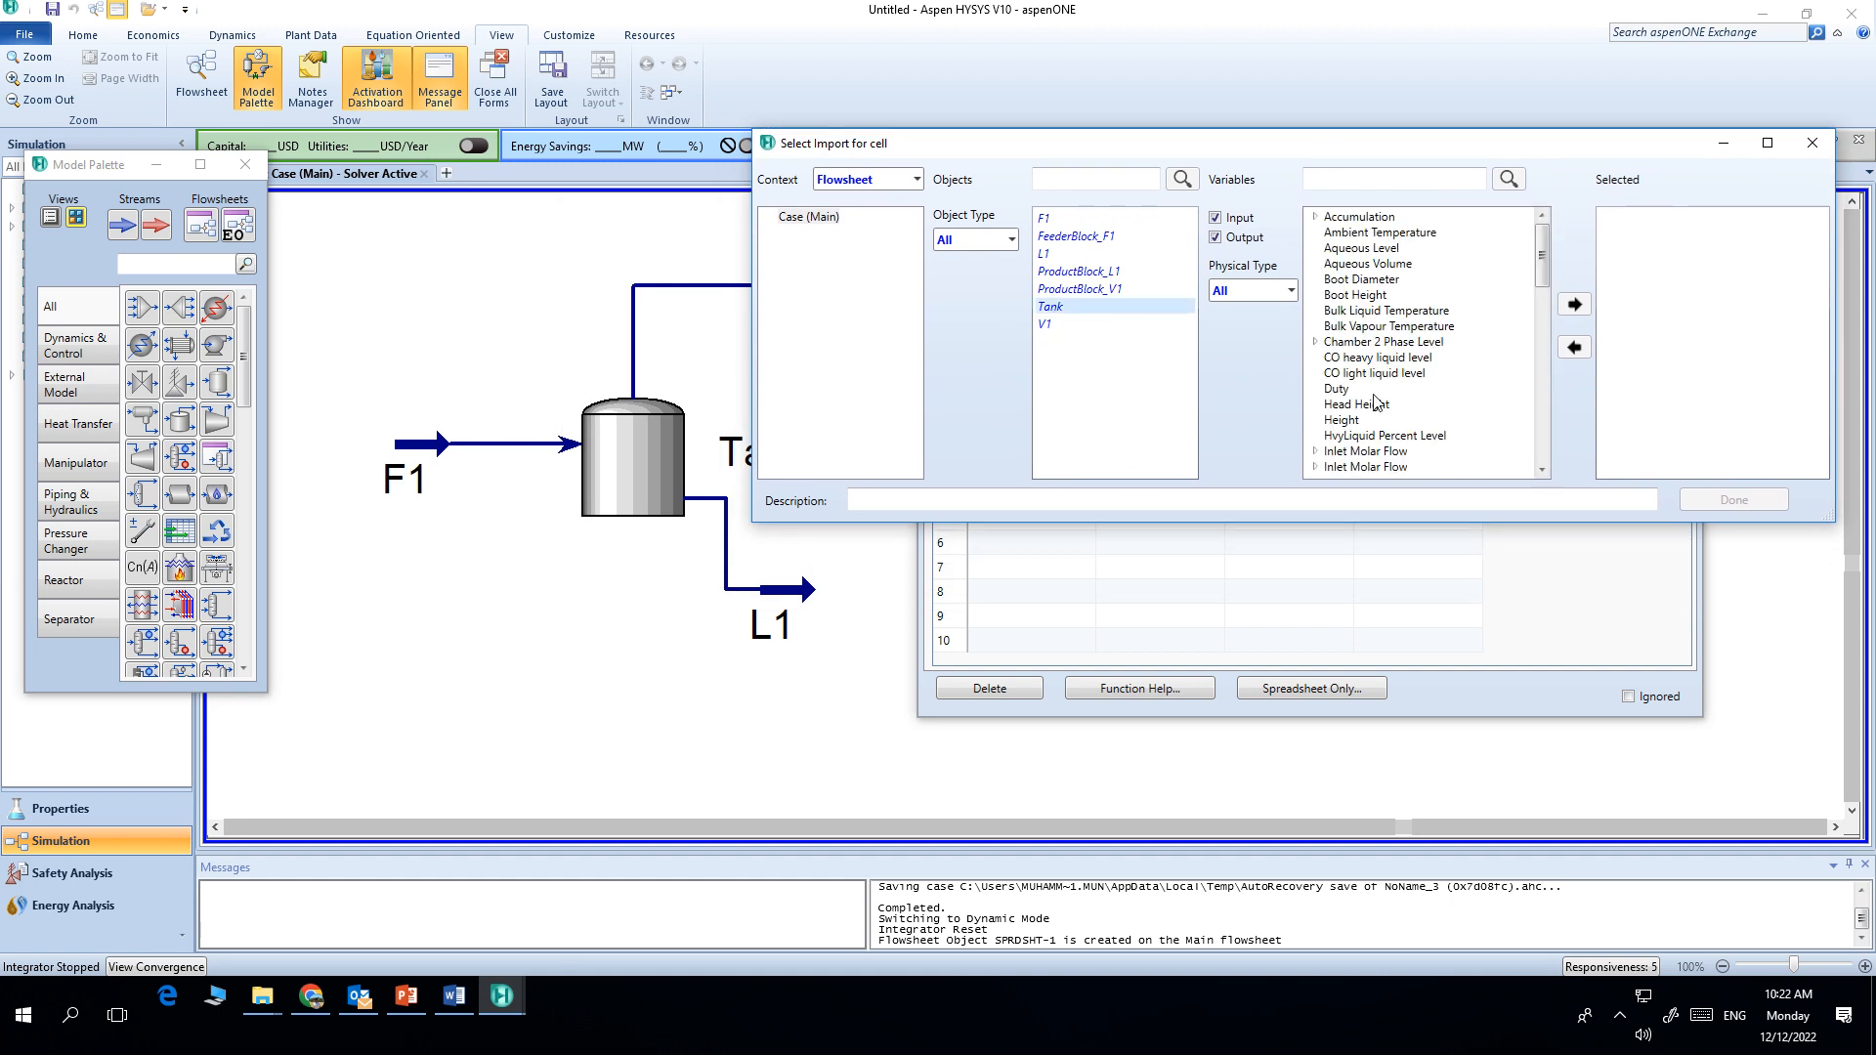
{"action": "scroll", "coordinate": [1376, 401], "scroll_direction": "down", "scroll_amount": 5}
{"action": "left_click", "coordinate": [1366, 390]}
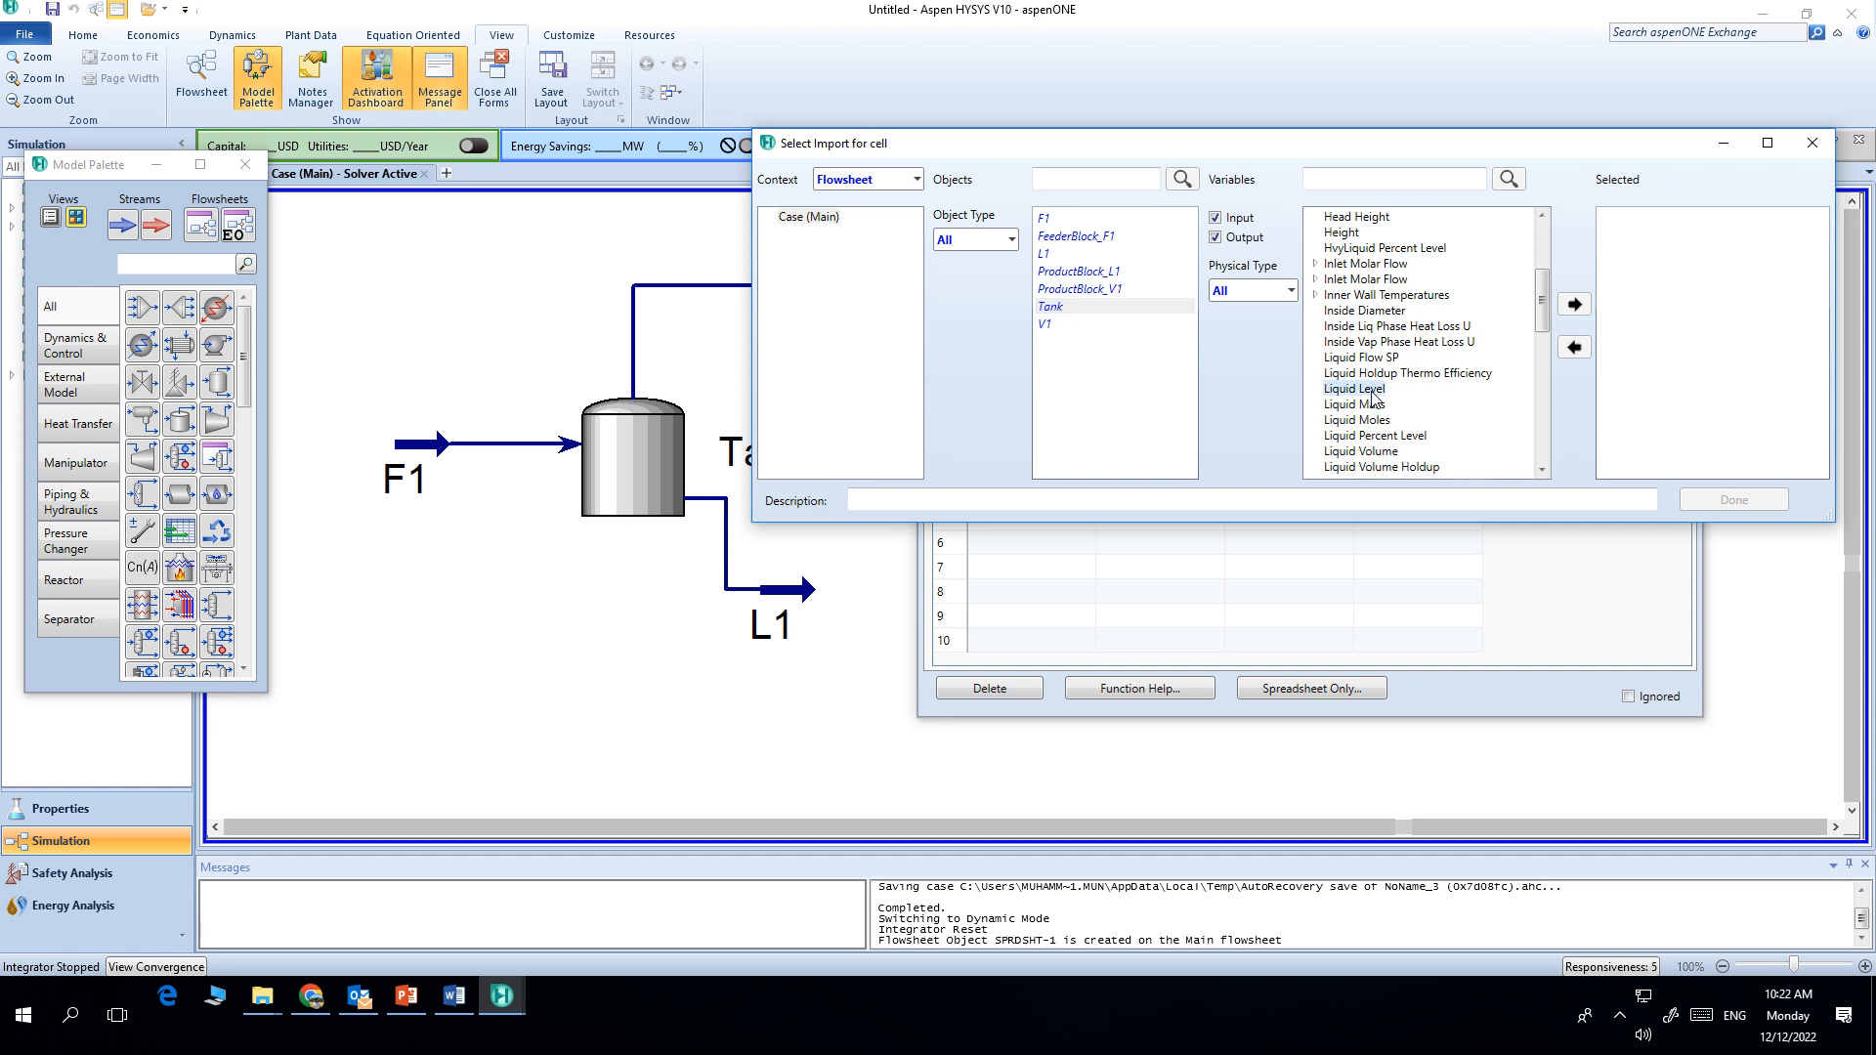
{"action": "left_click", "coordinate": [1575, 305]}
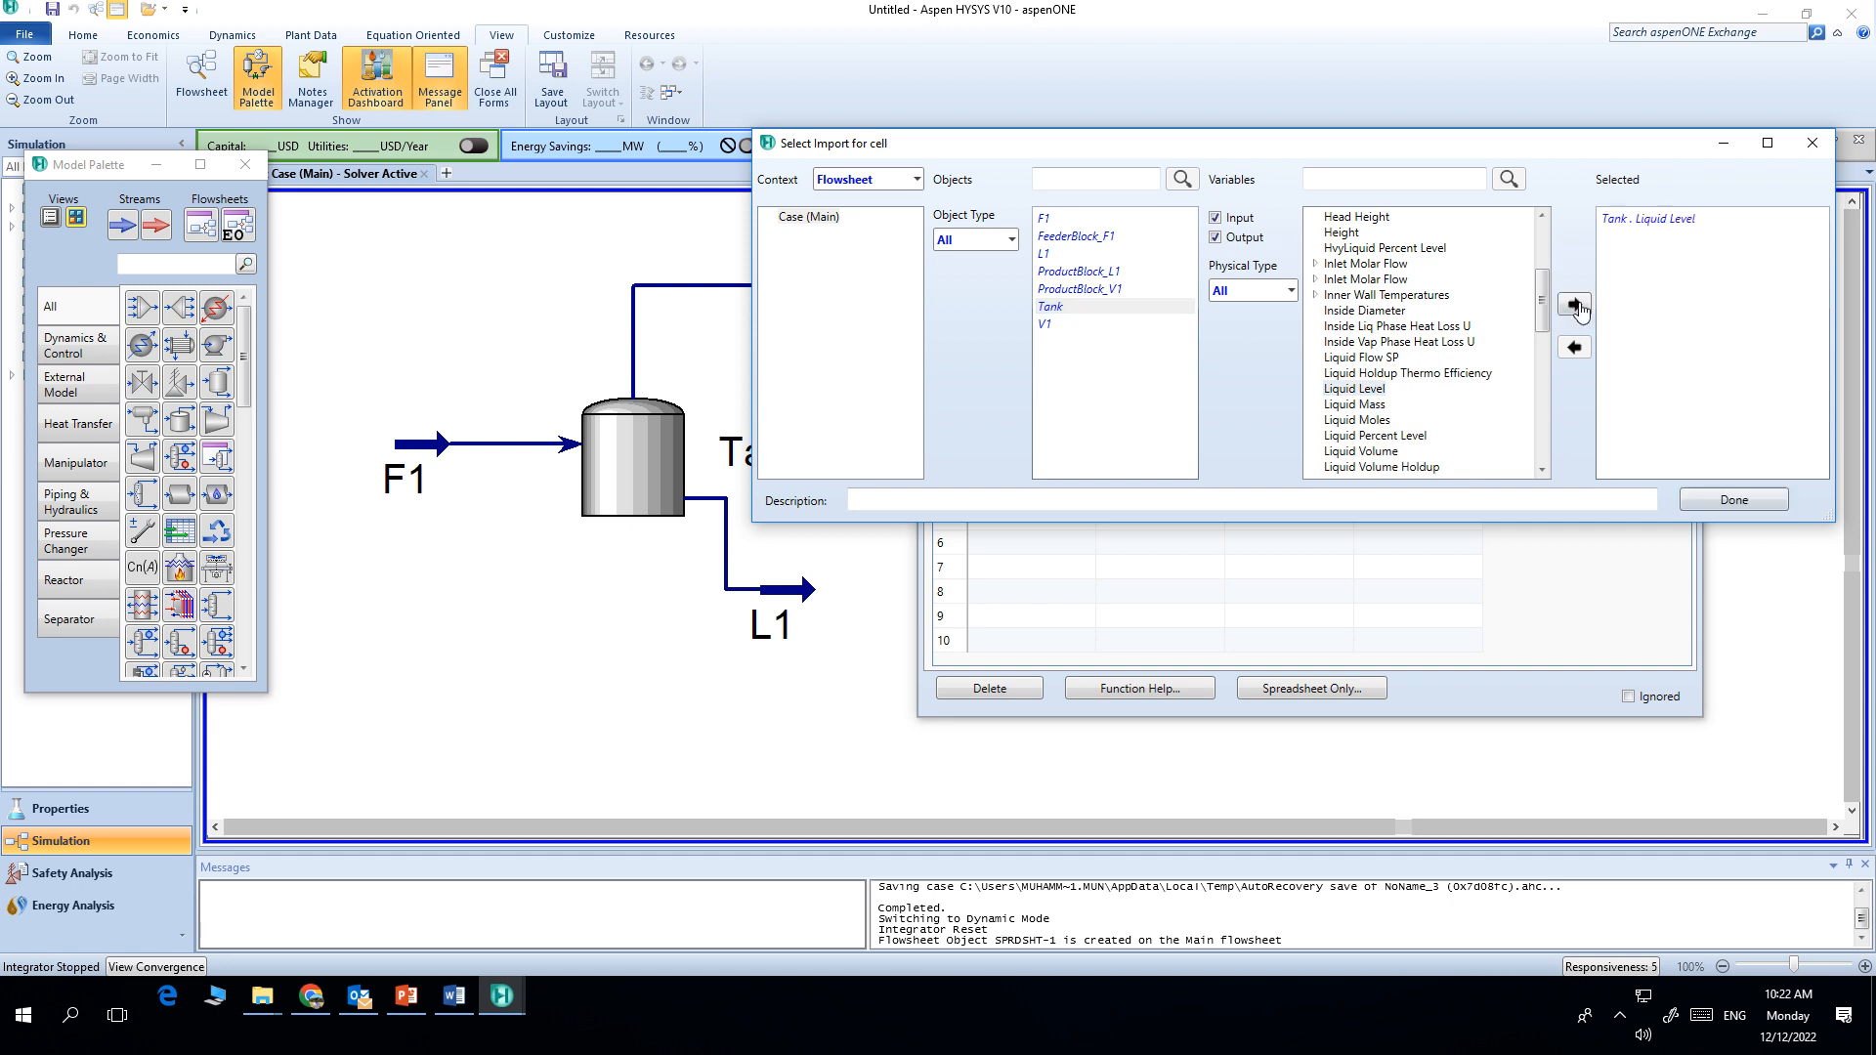
{"action": "left_click", "coordinate": [1737, 501]}
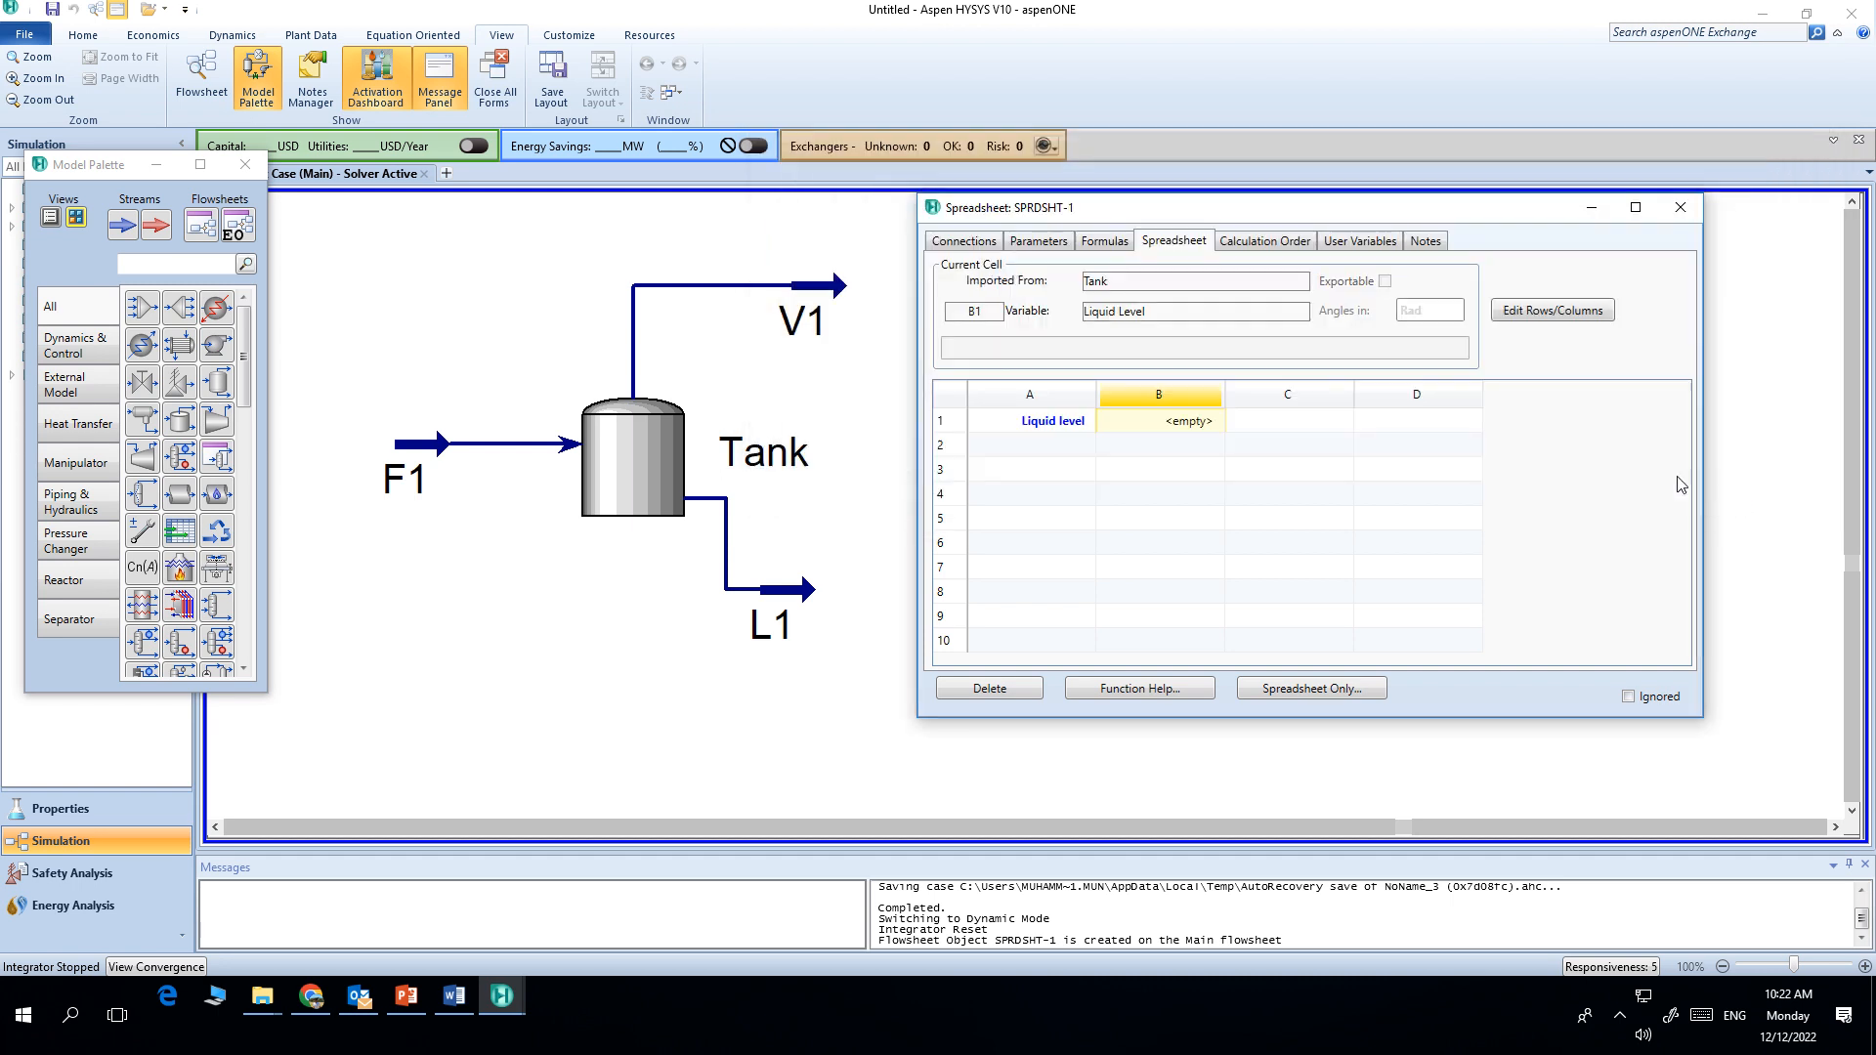
Step: Label cell A2 as Liquid out L1 and enter the formula =(B1*20) in cell B2
{"action": "left_click", "coordinate": [1055, 448]}
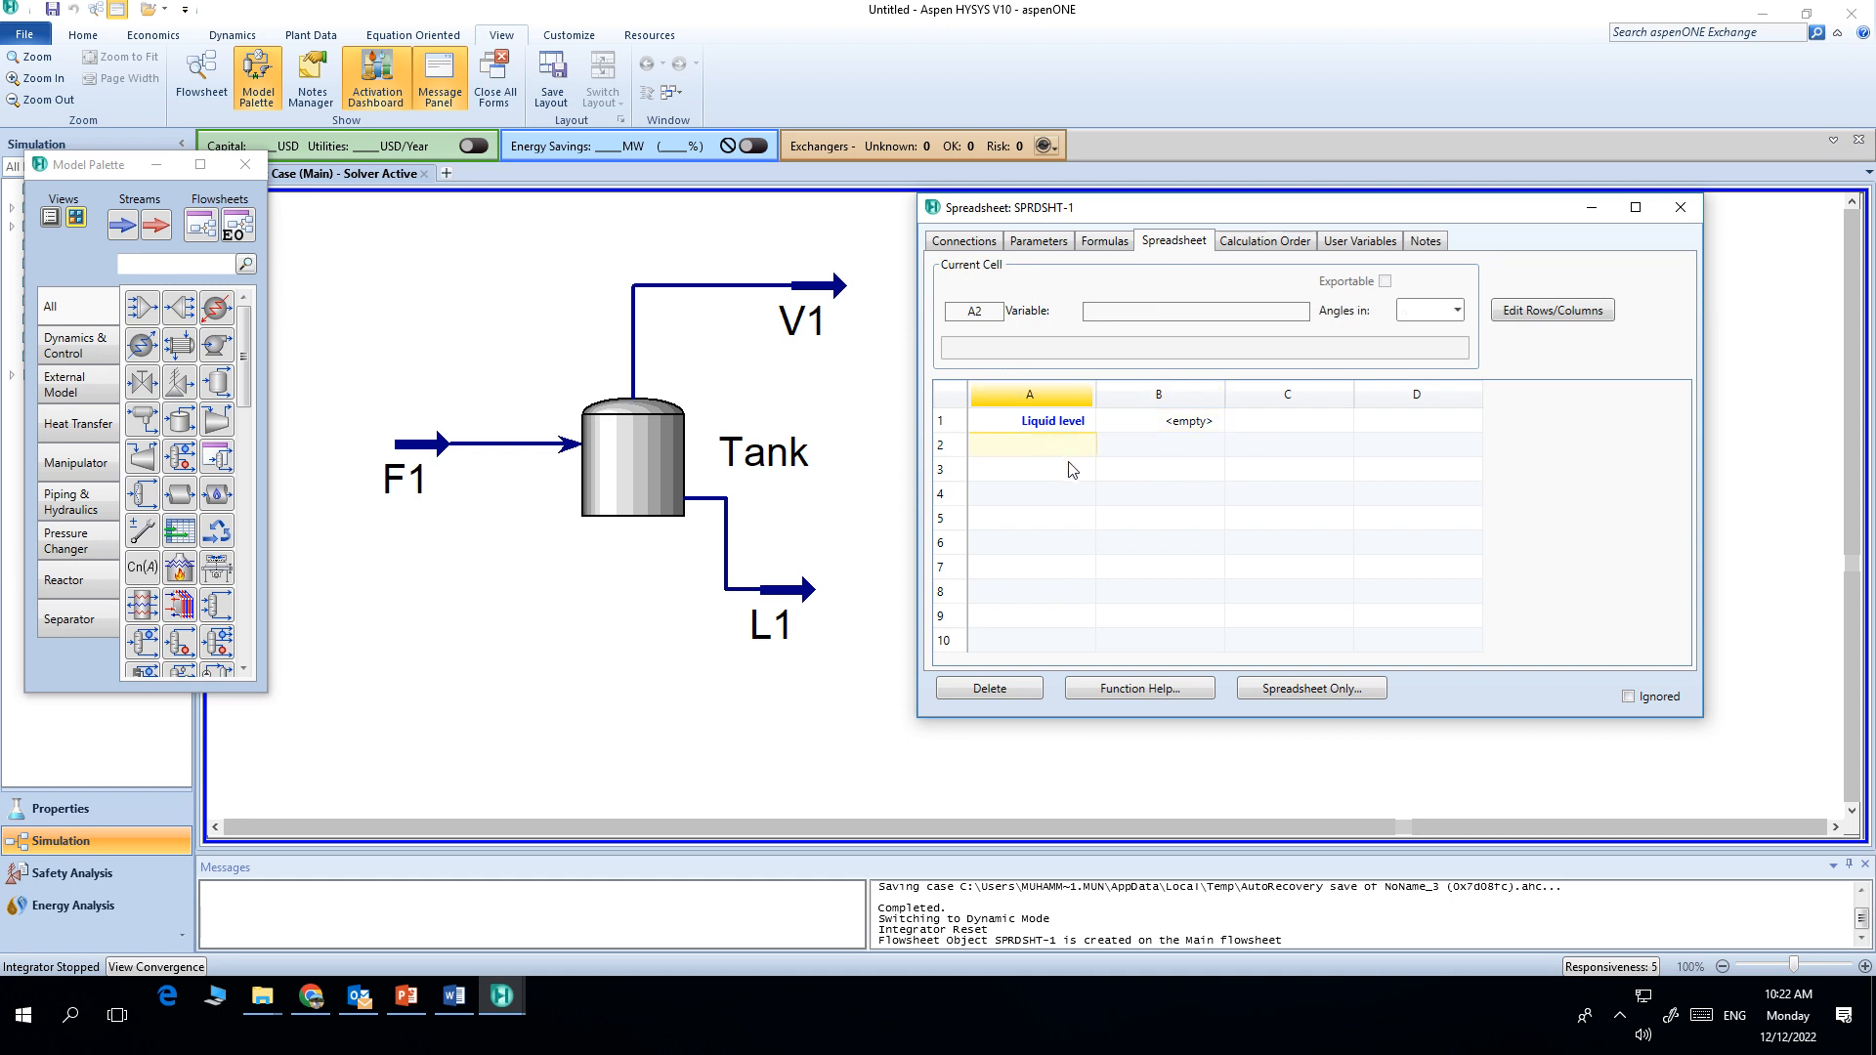
{"action": "type", "text": "L"}
{"action": "type", "text": "iquid out L1"}
{"action": "left_click", "coordinate": [1183, 450]}
{"action": "type", "text": "=(B1*20"}
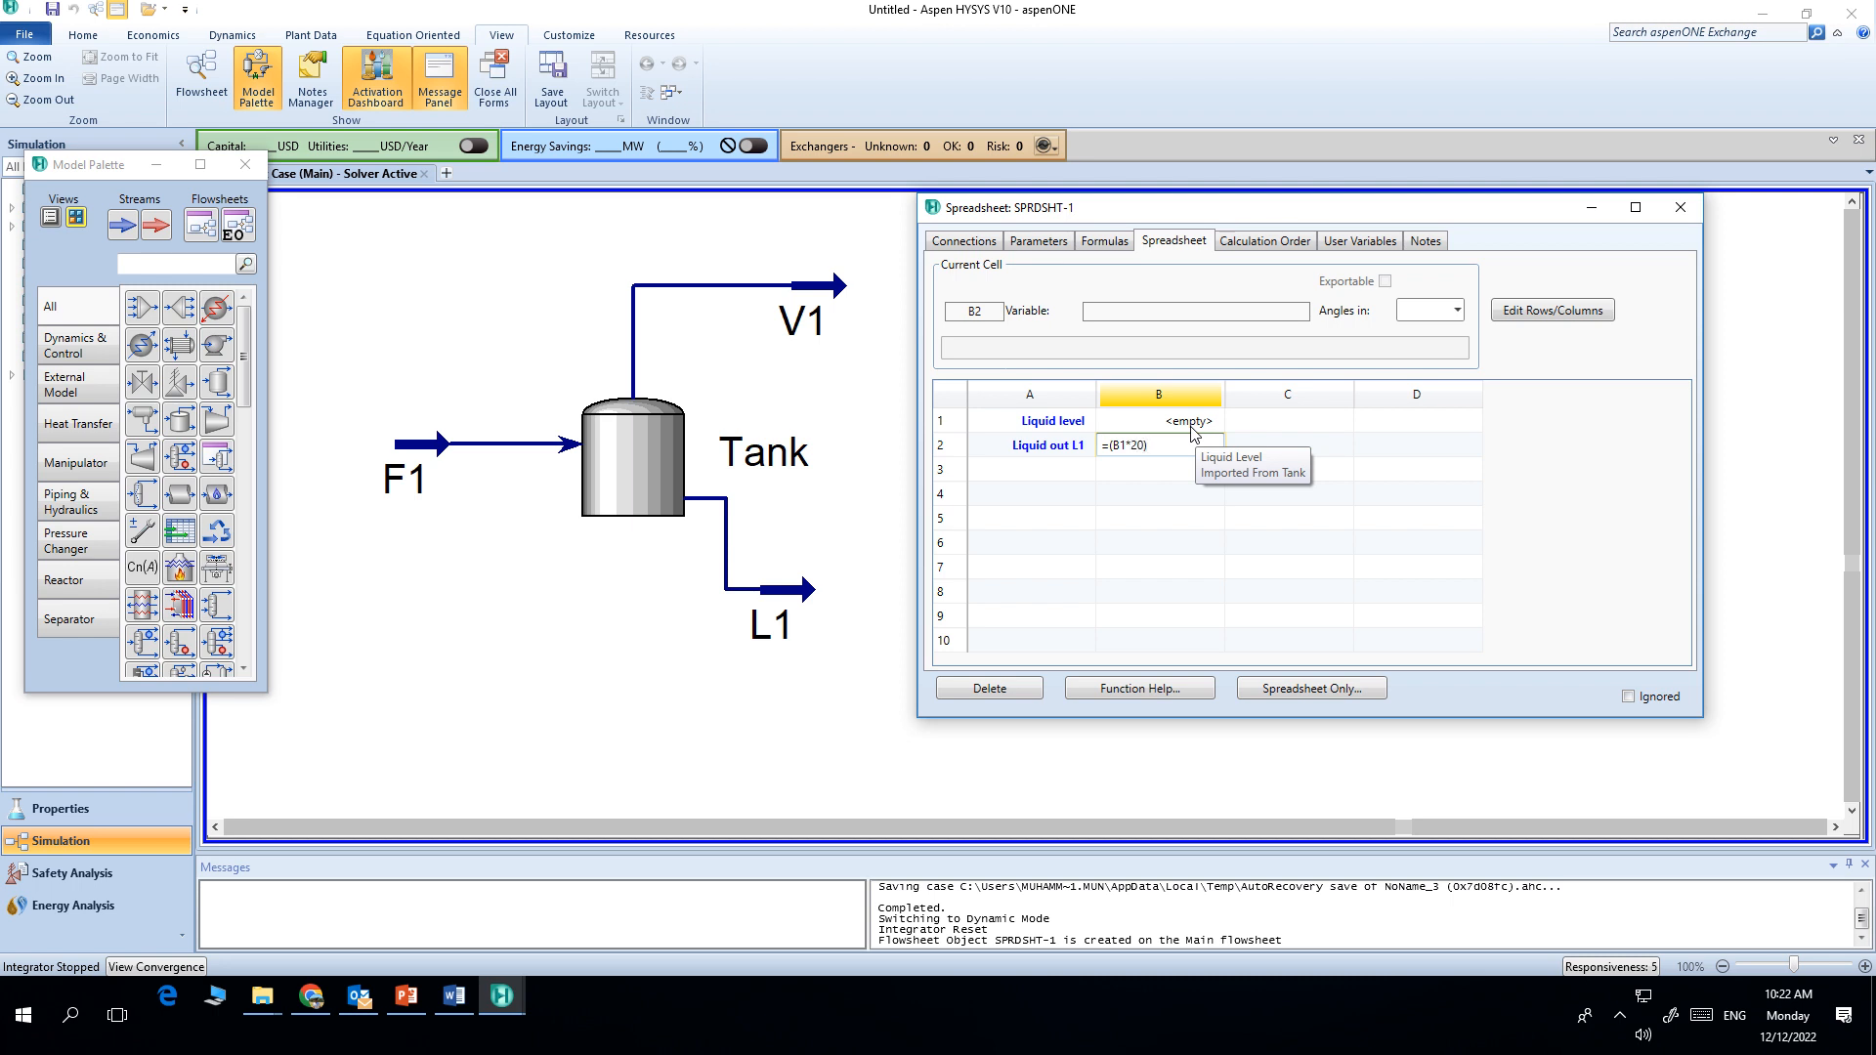
{"action": "key", "text": "Return"}
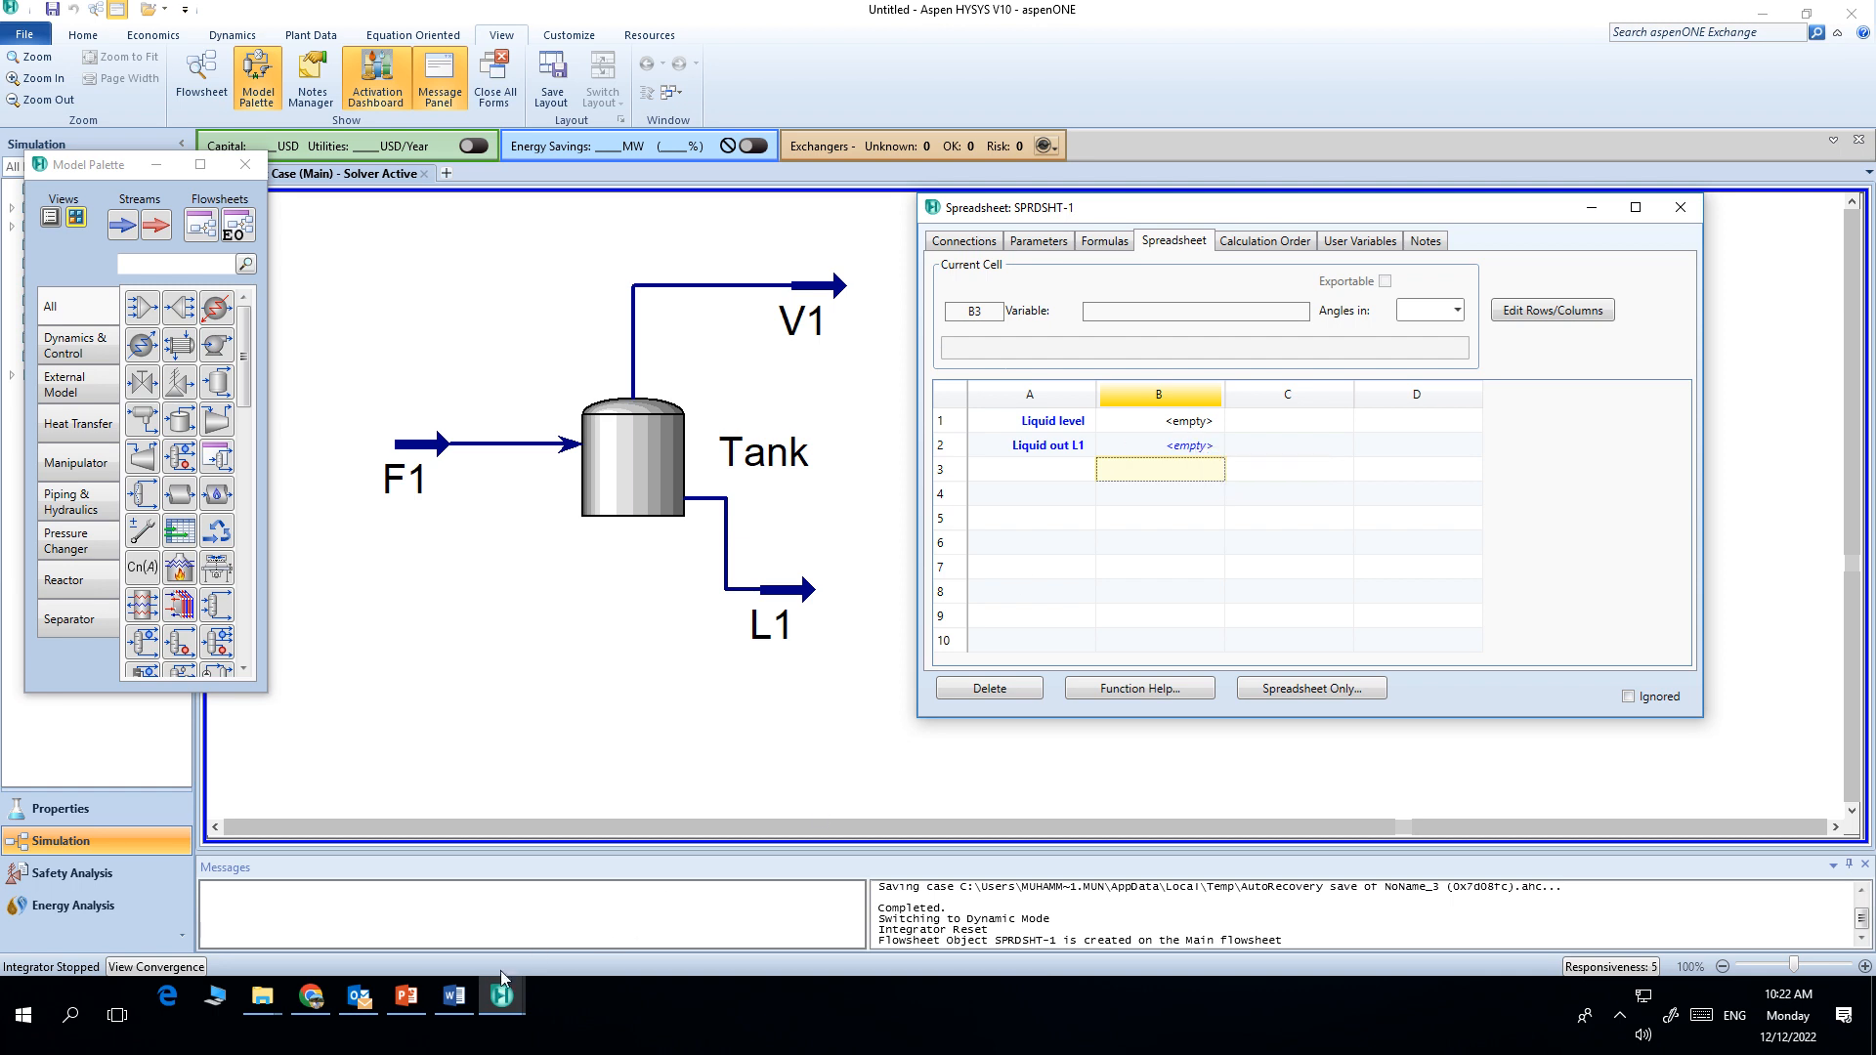
Step: Switch to Word and review the flow equations and suggested K value range in the project document
{"action": "left_click", "coordinate": [453, 996]}
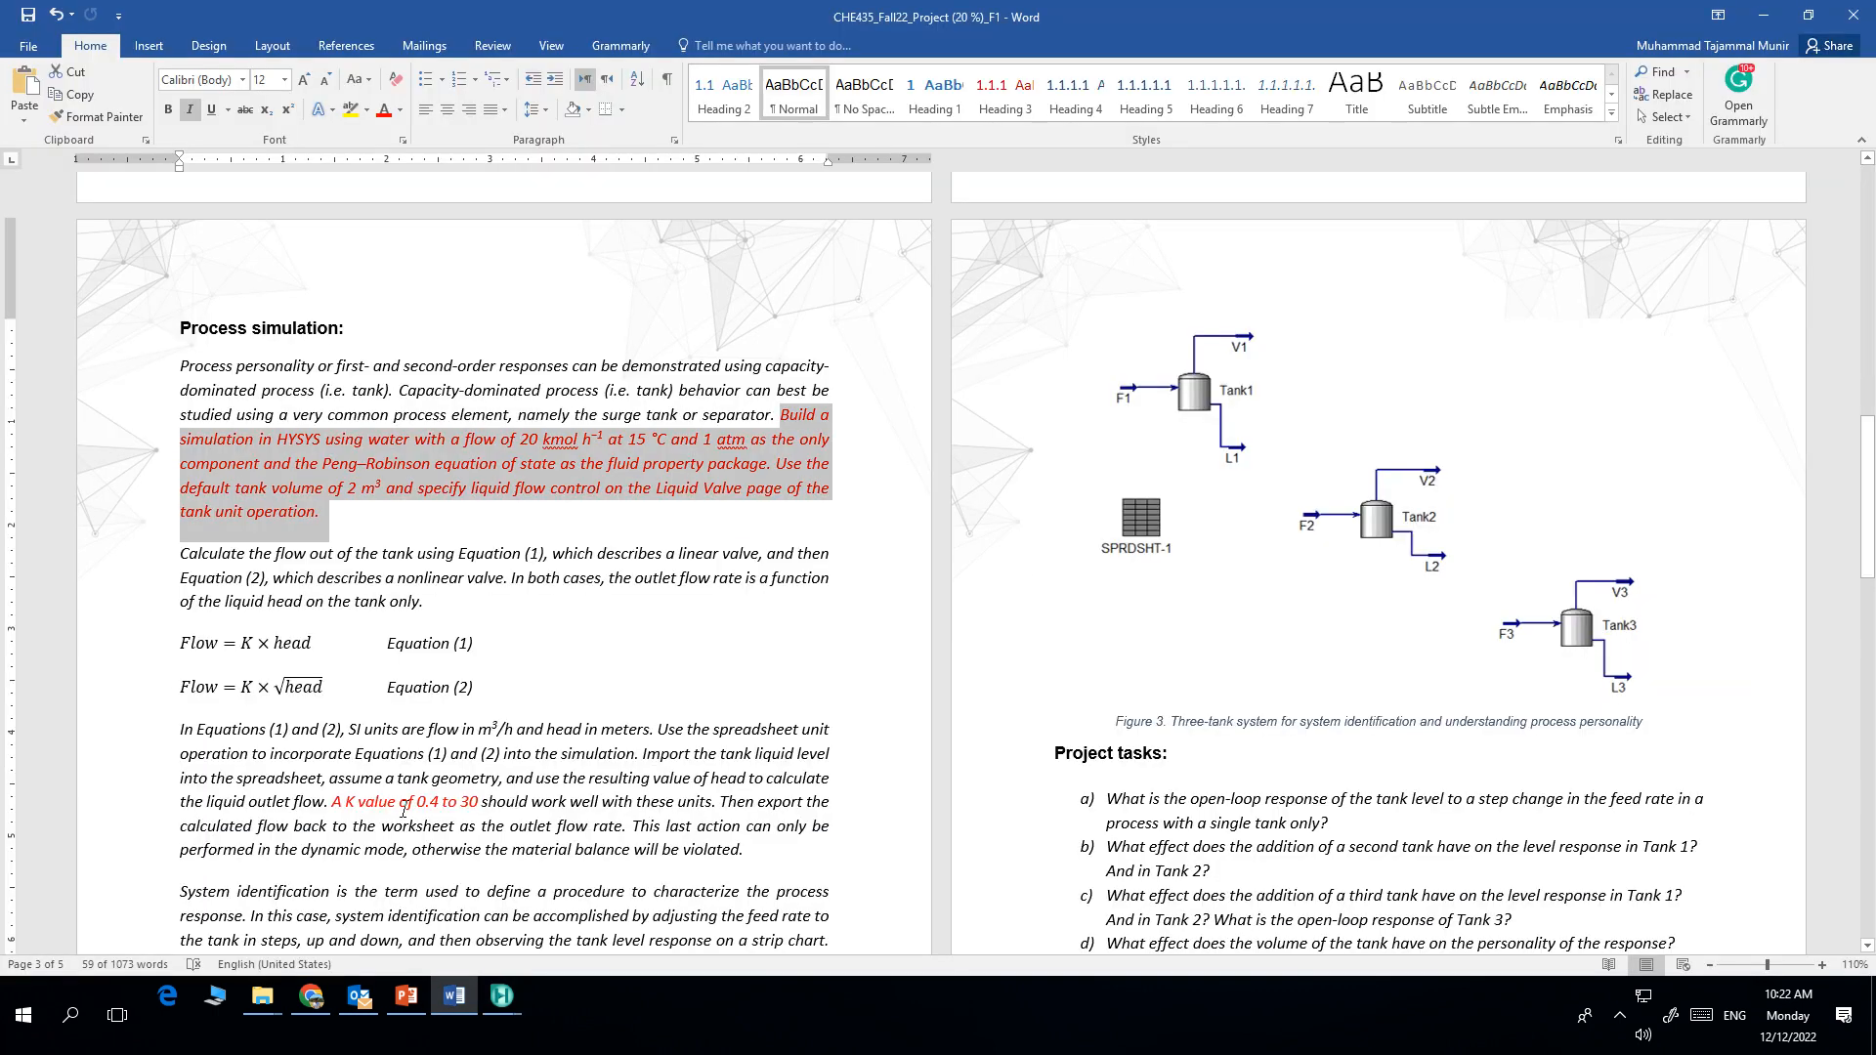
{"action": "left_click_drag", "start_coordinate": [421, 806], "coordinate": [479, 804]}
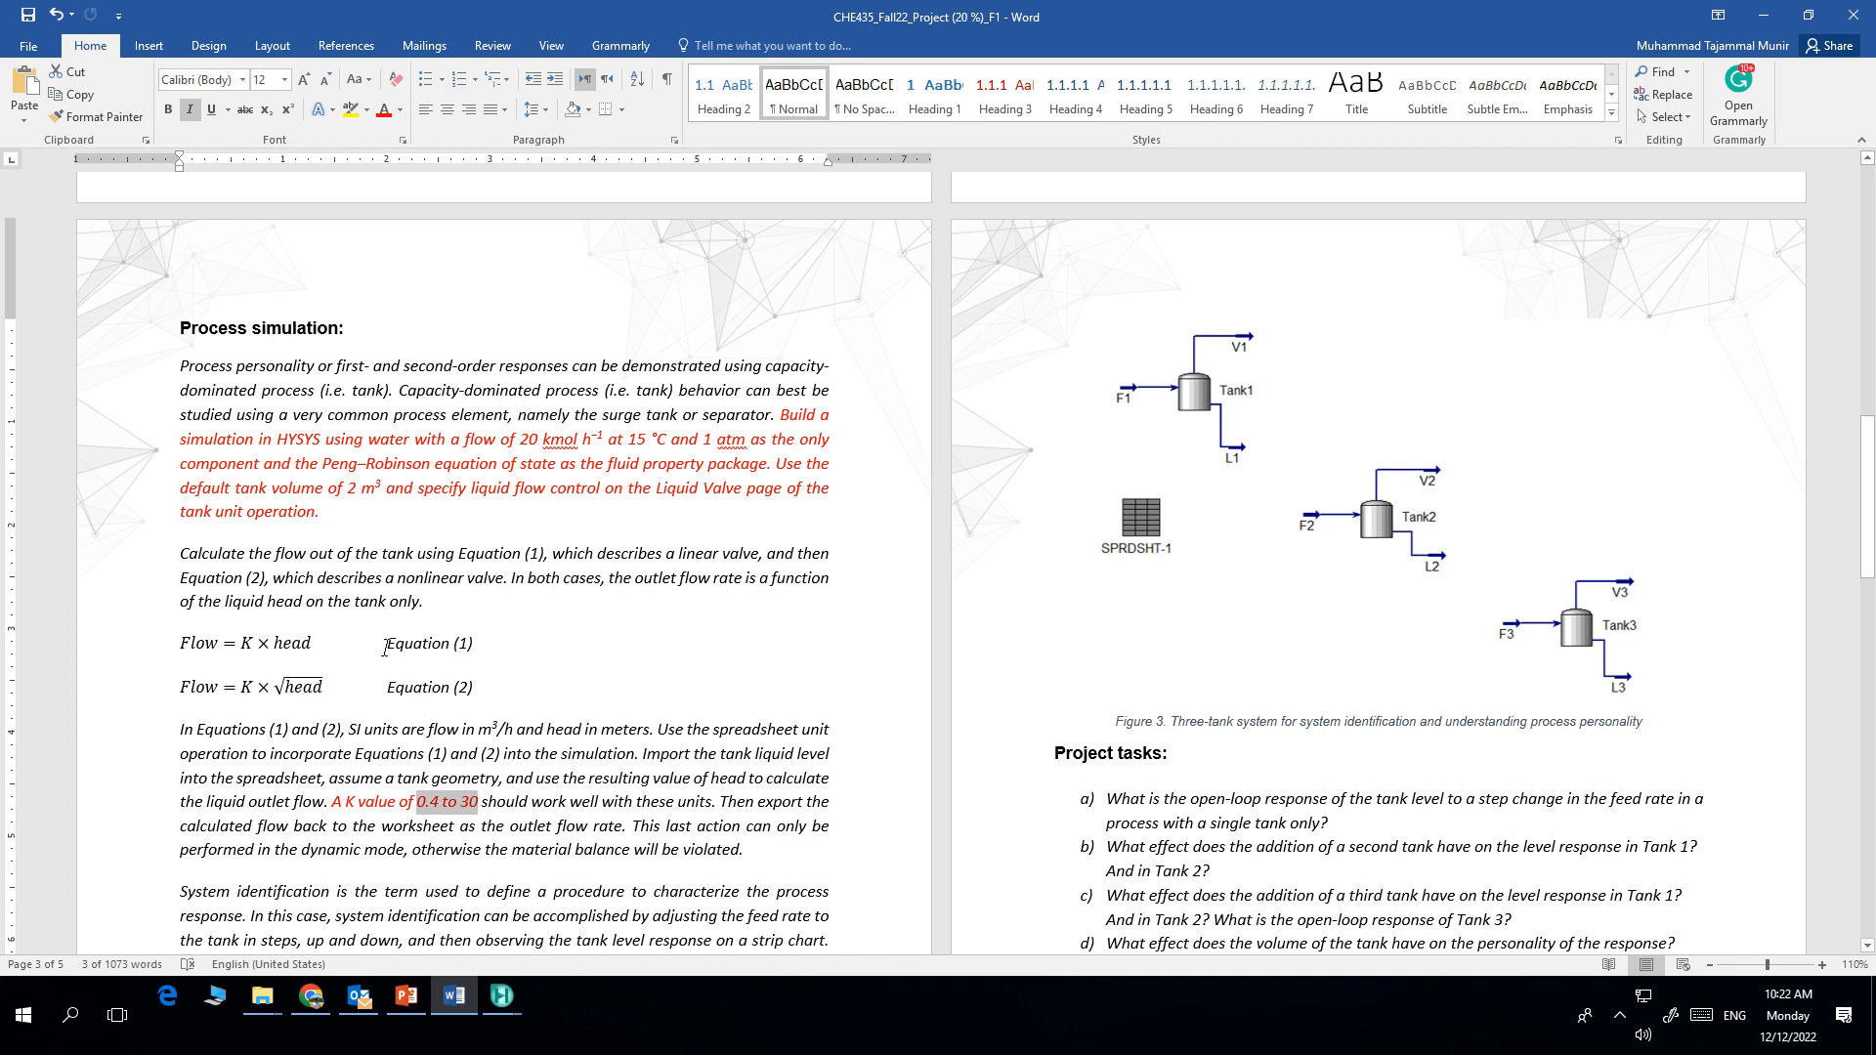
{"action": "left_click_drag", "start_coordinate": [385, 649], "coordinate": [494, 653]}
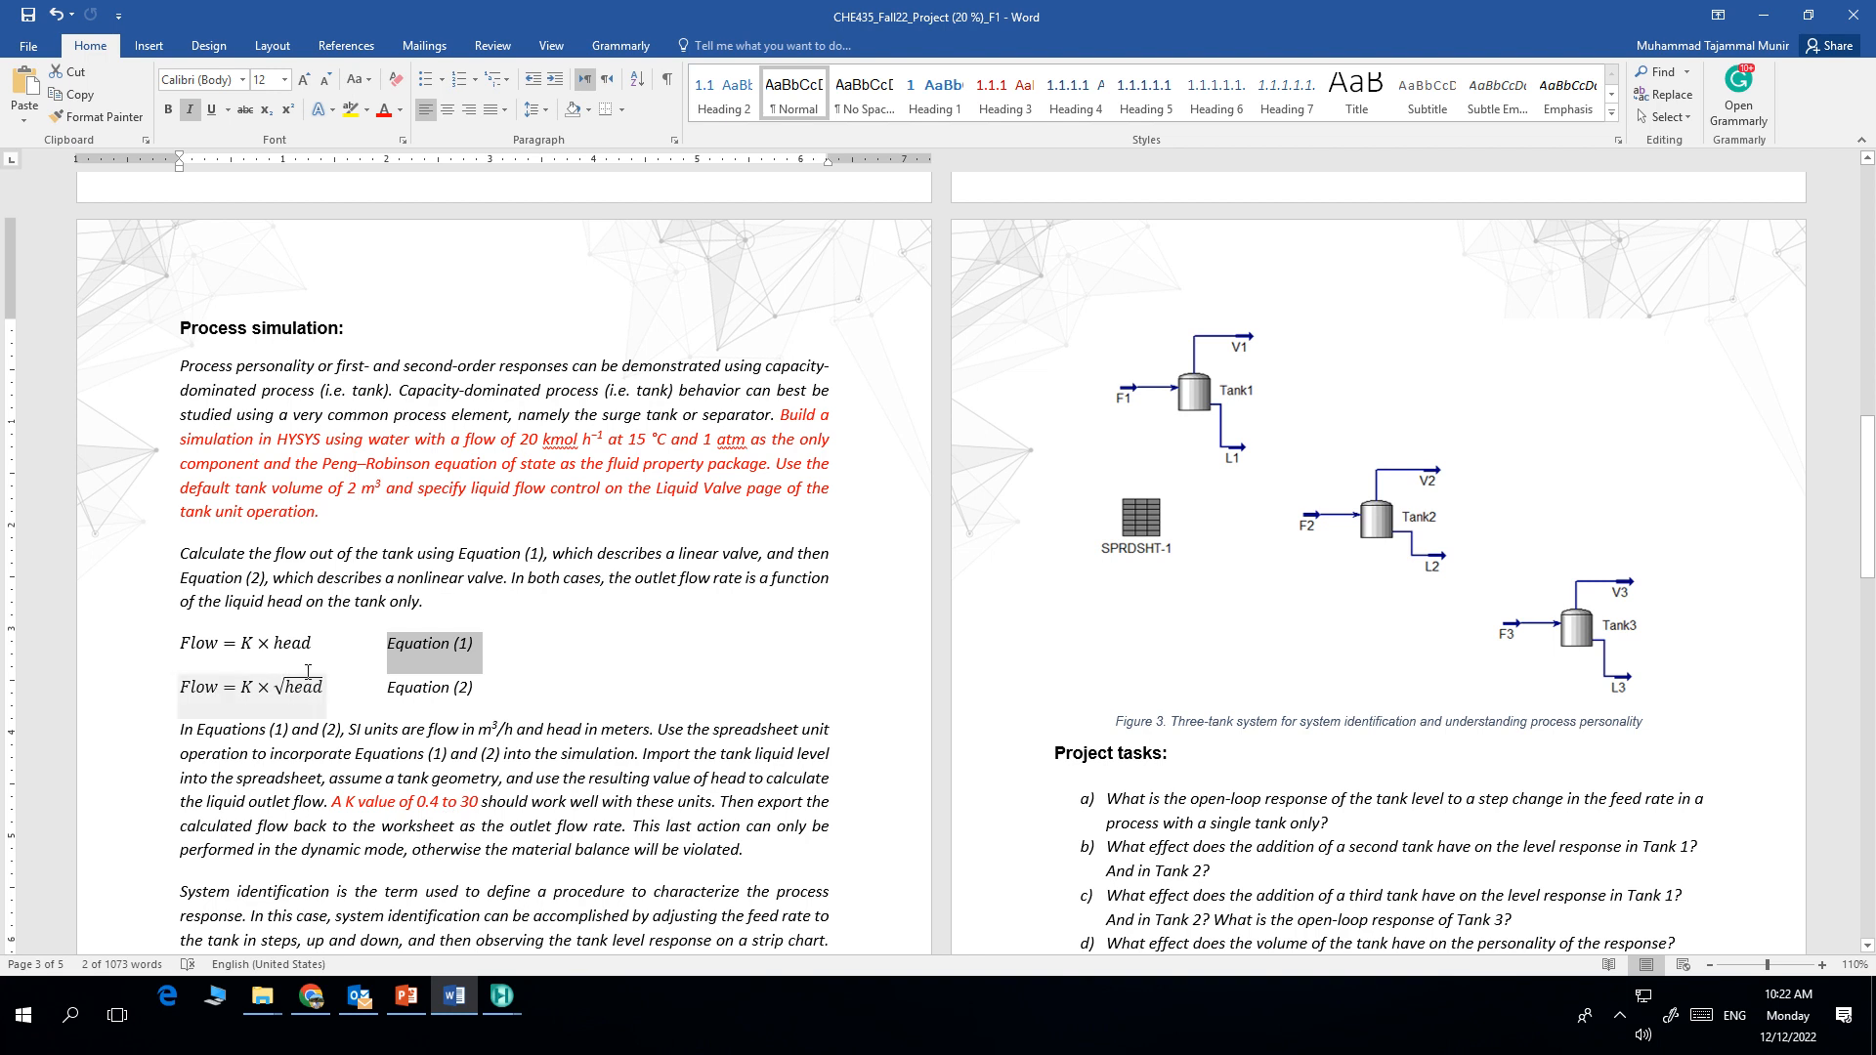
{"action": "left_click_drag", "start_coordinate": [274, 649], "coordinate": [312, 649]}
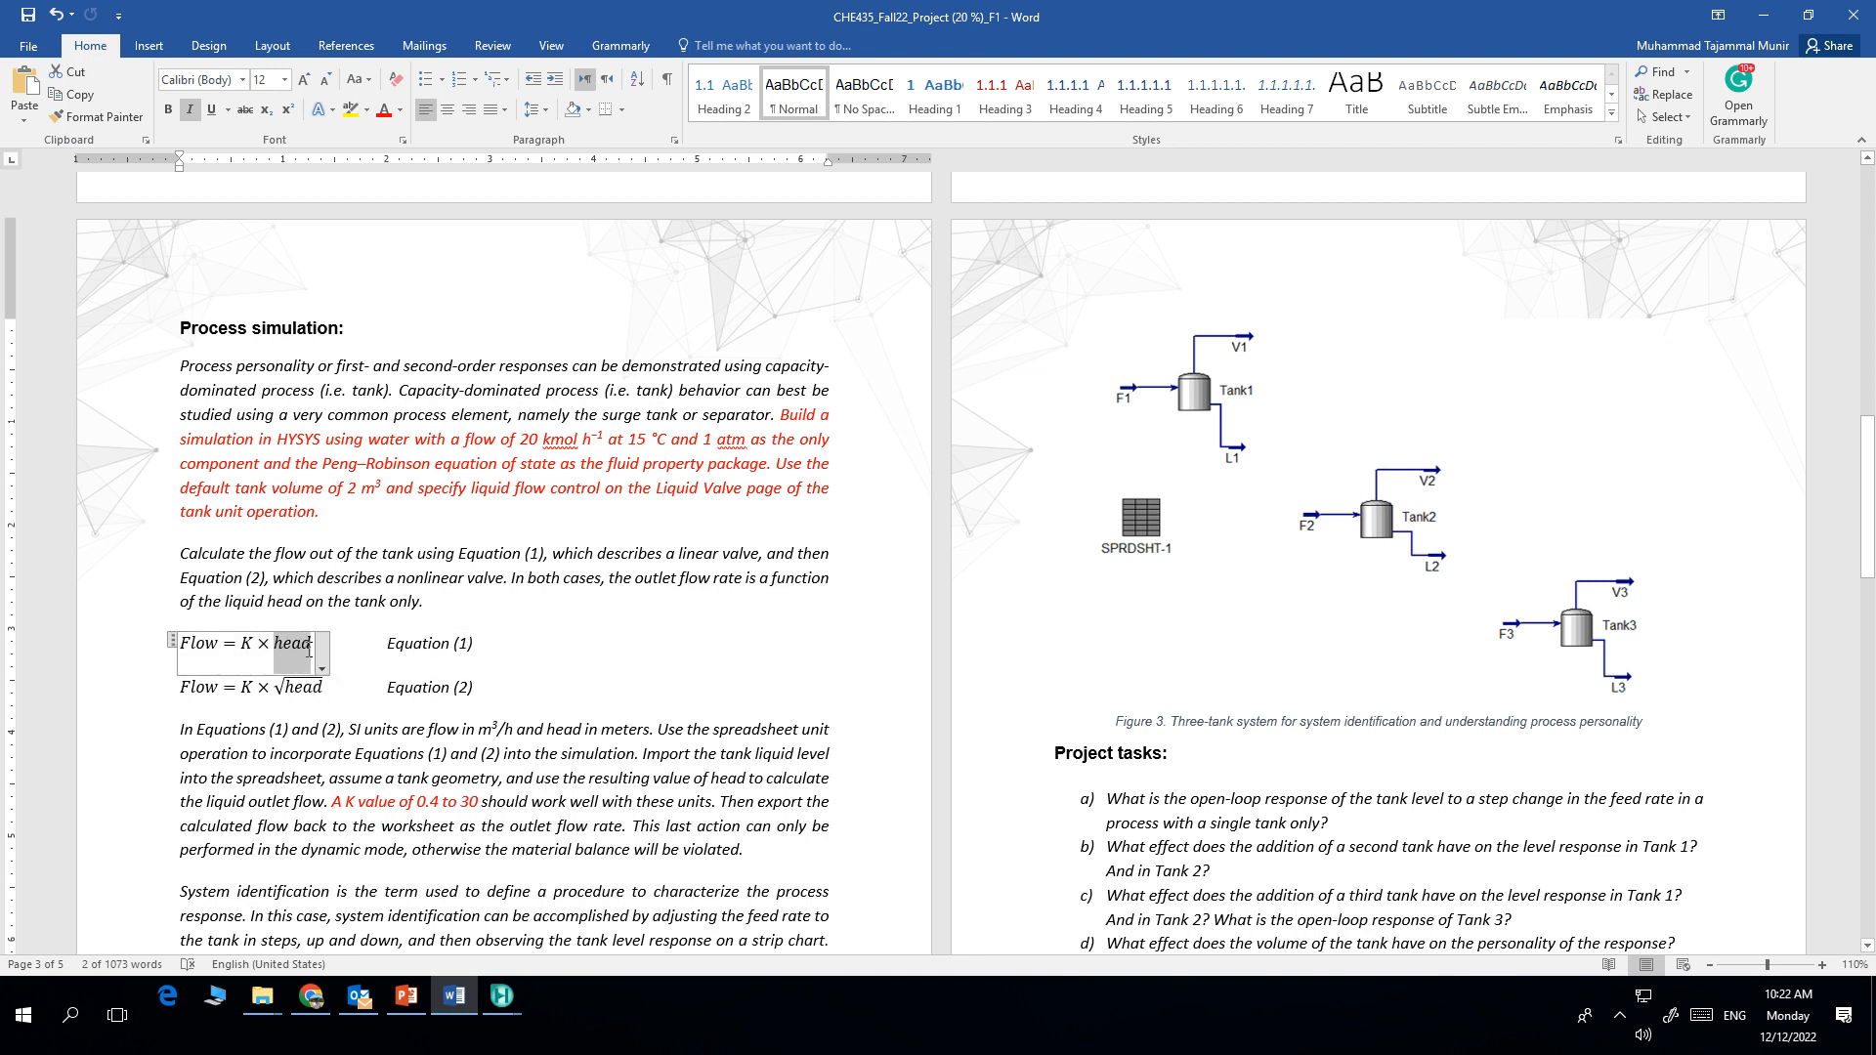
{"action": "double_click", "coordinate": [248, 646]}
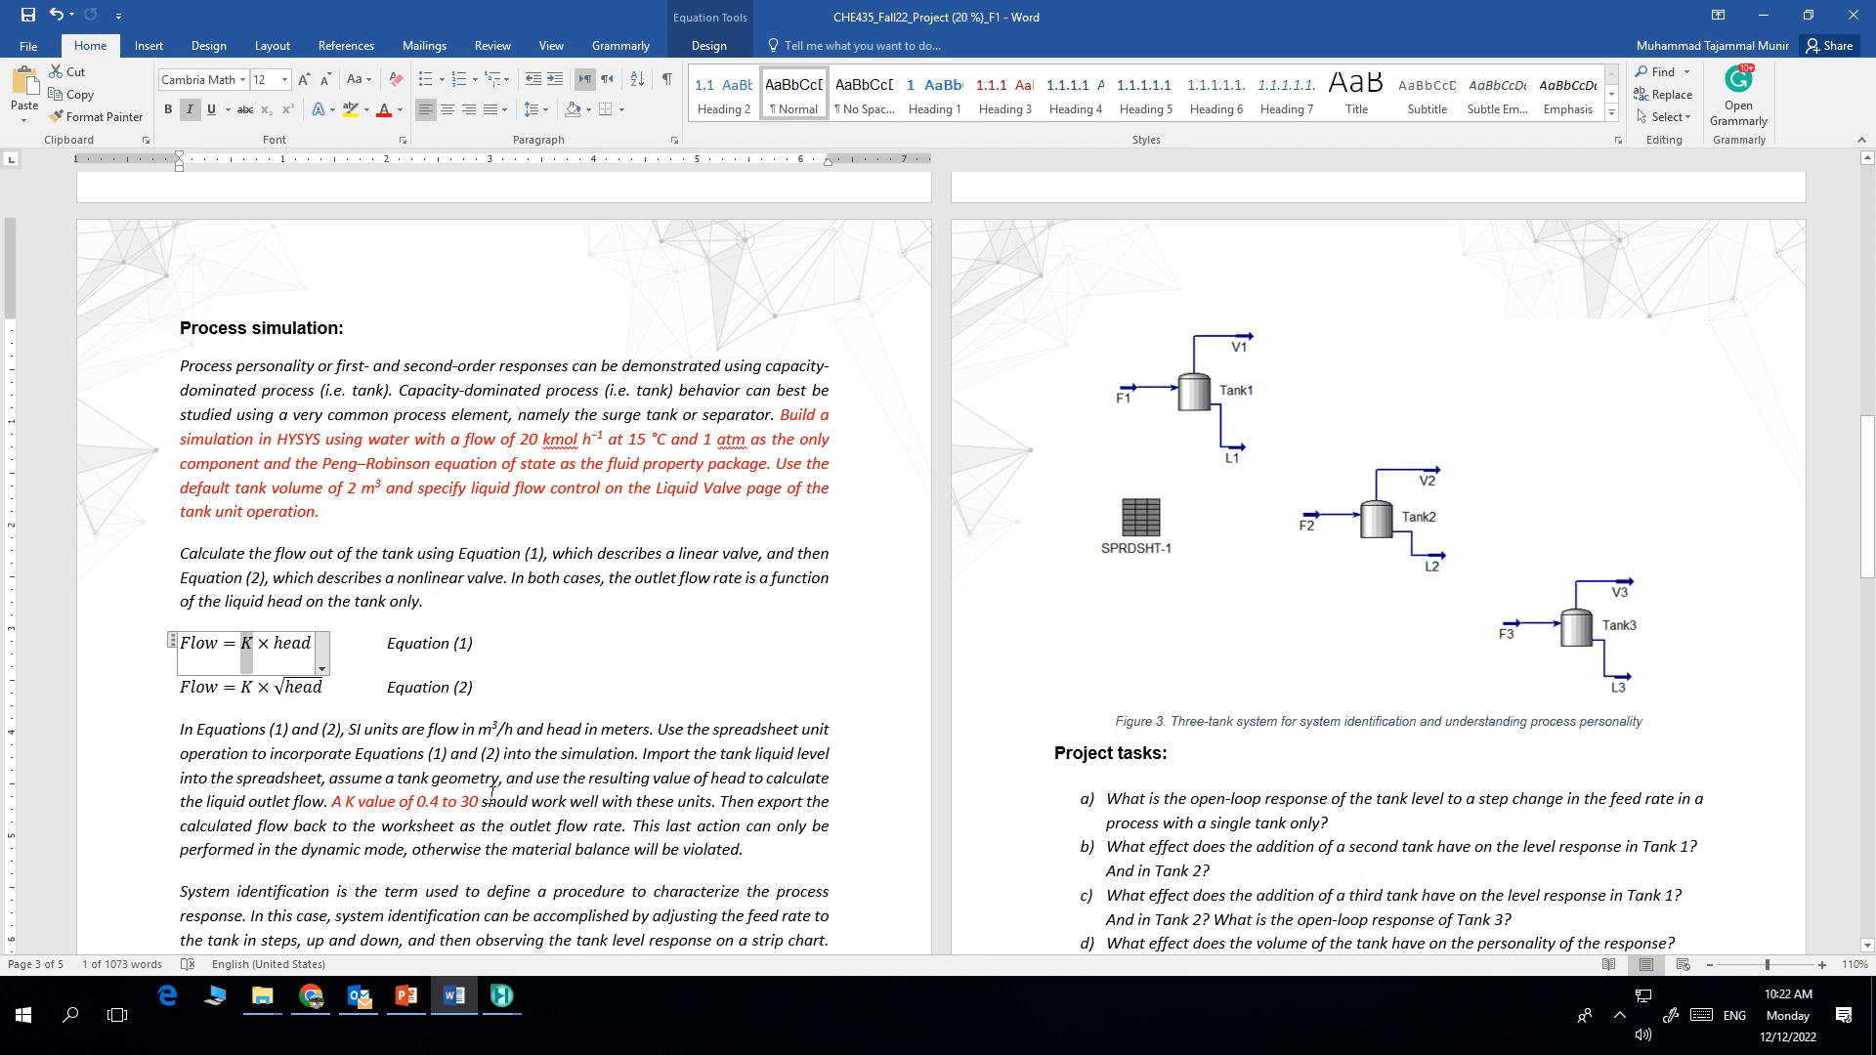
{"action": "left_click_drag", "start_coordinate": [342, 692], "coordinate": [187, 687]}
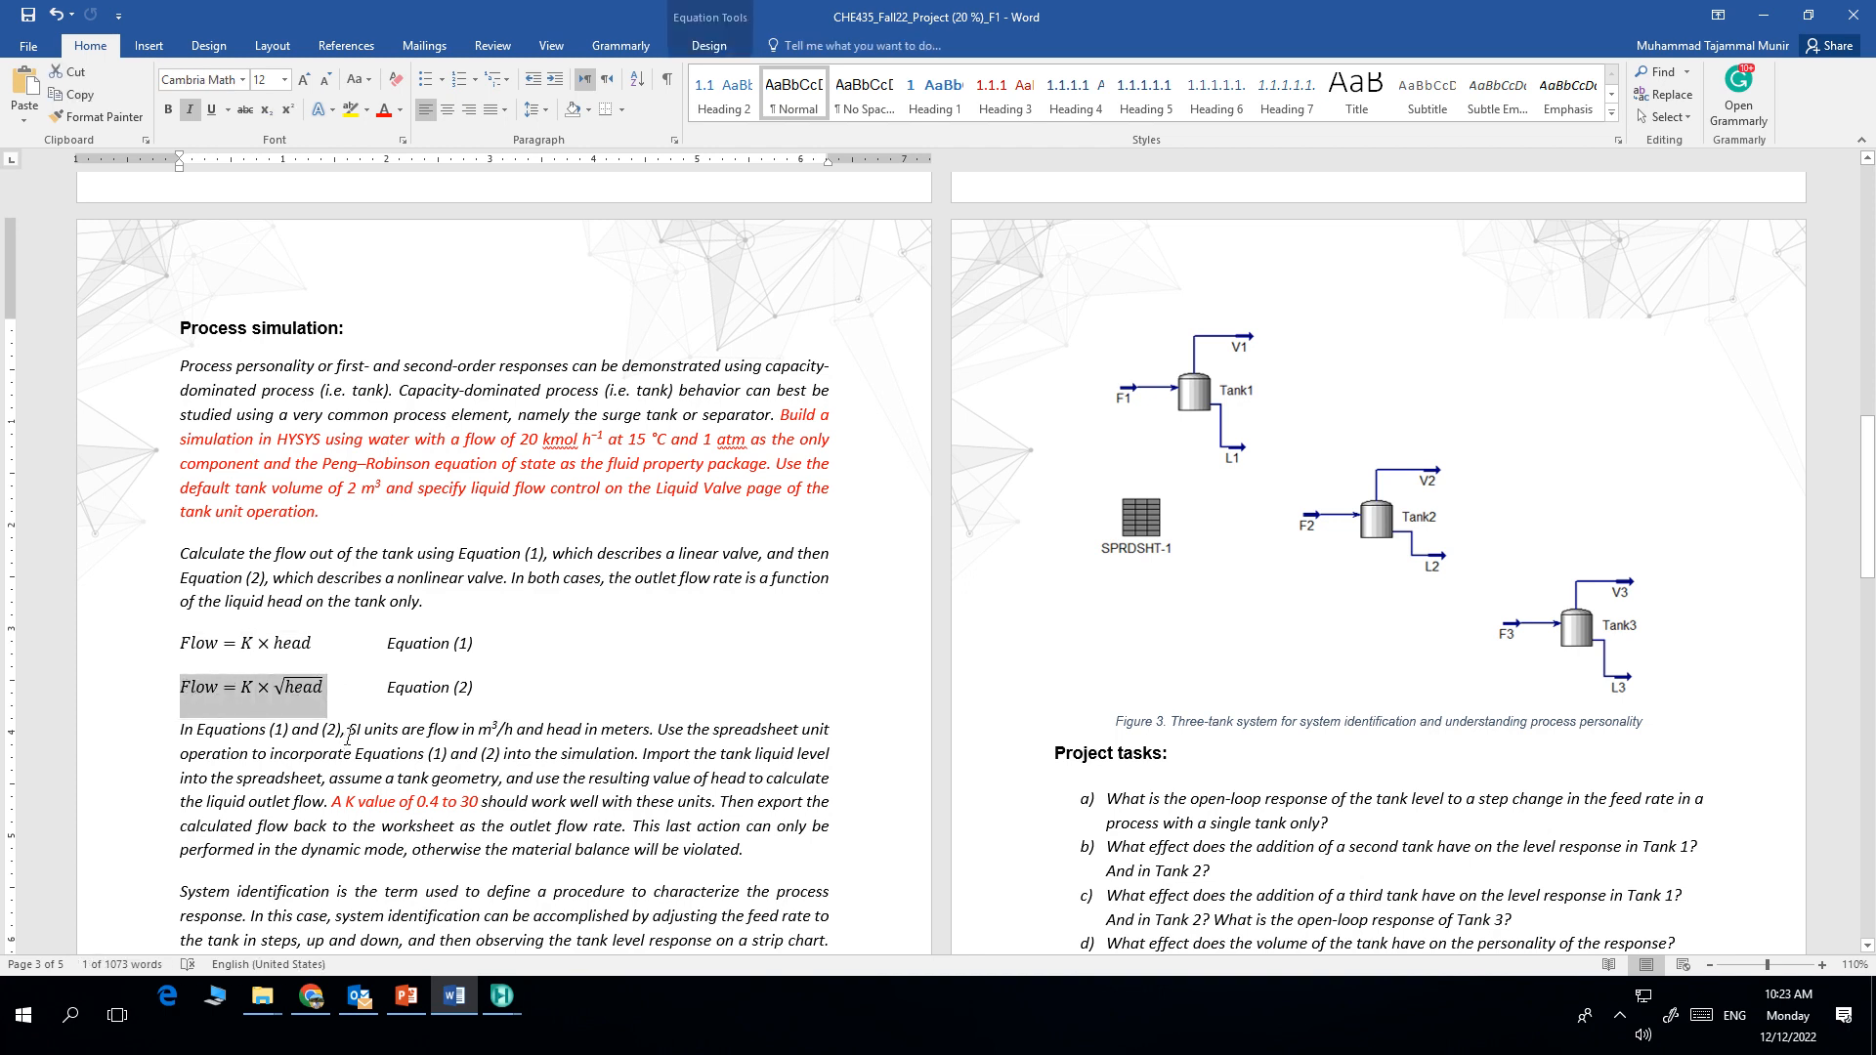
Step: Return to HYSYS and export cell B2's formula result to stream L1's Molar Flow
{"action": "left_click", "coordinate": [501, 999]}
{"action": "left_click", "coordinate": [581, 950]}
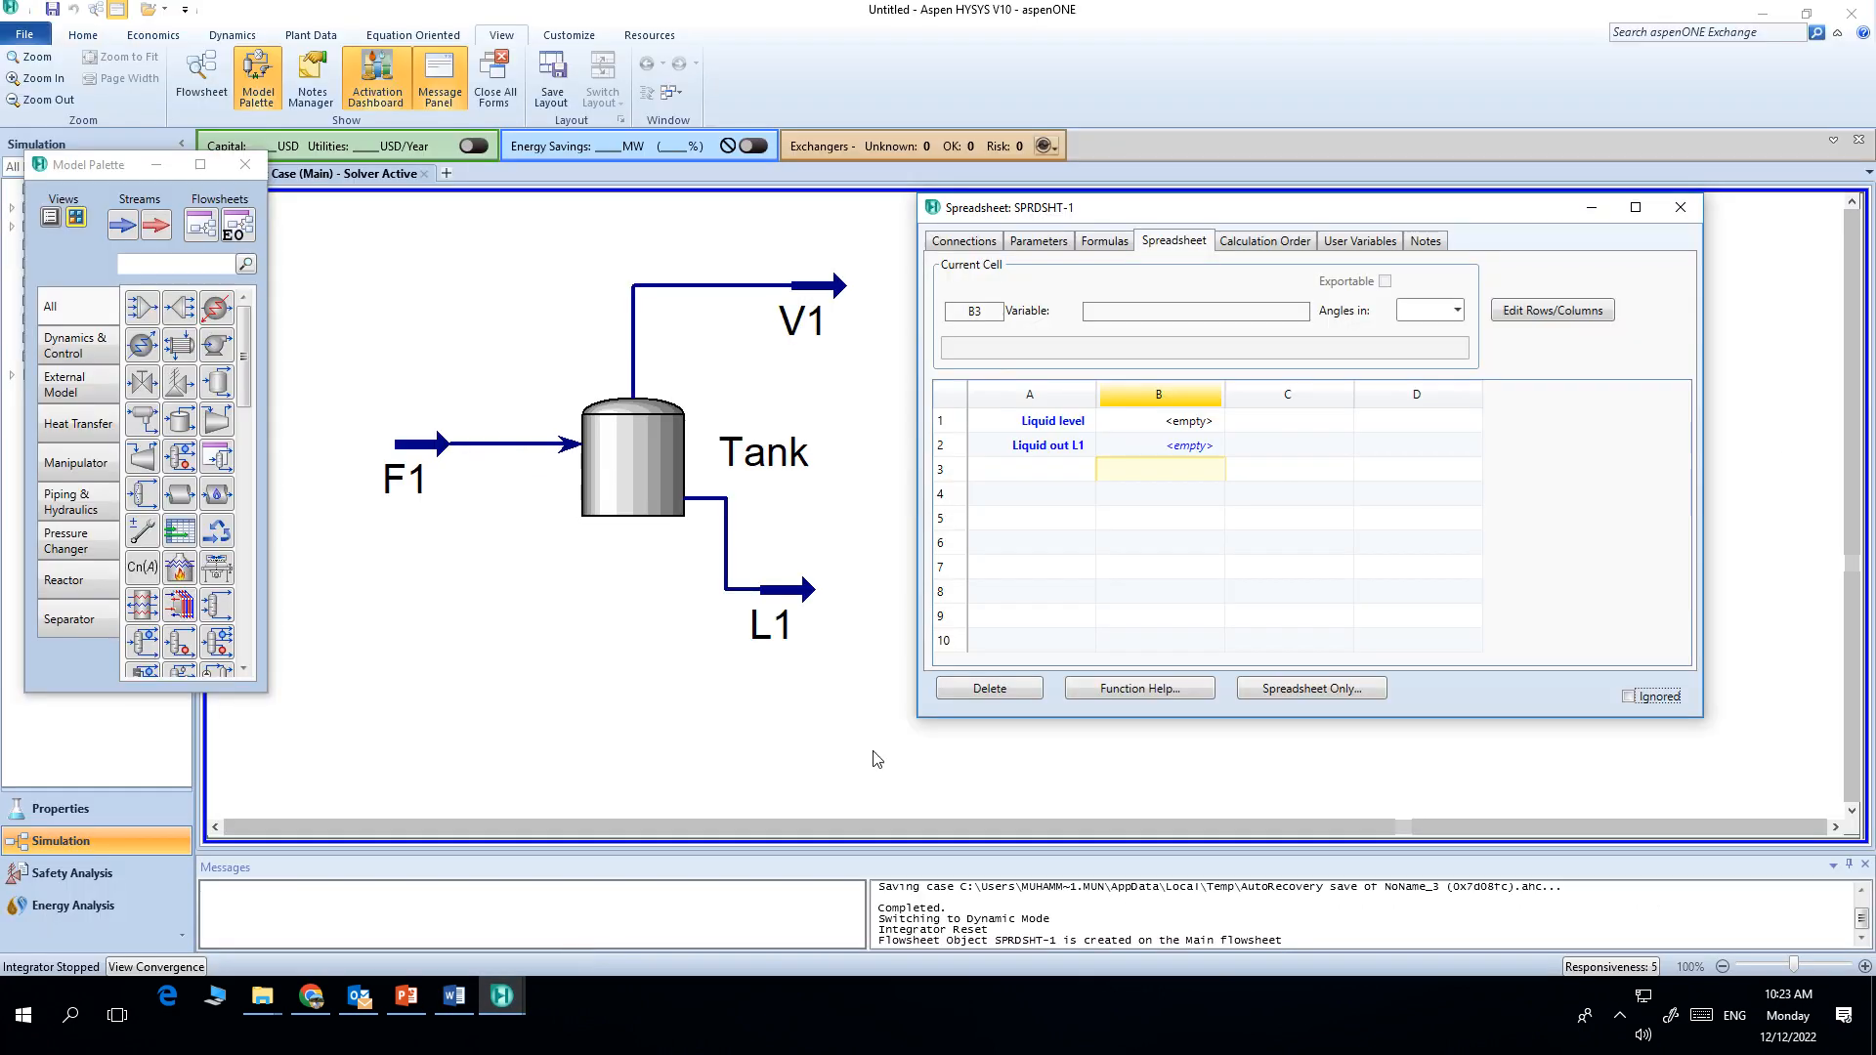
{"action": "left_click", "coordinate": [1187, 452]}
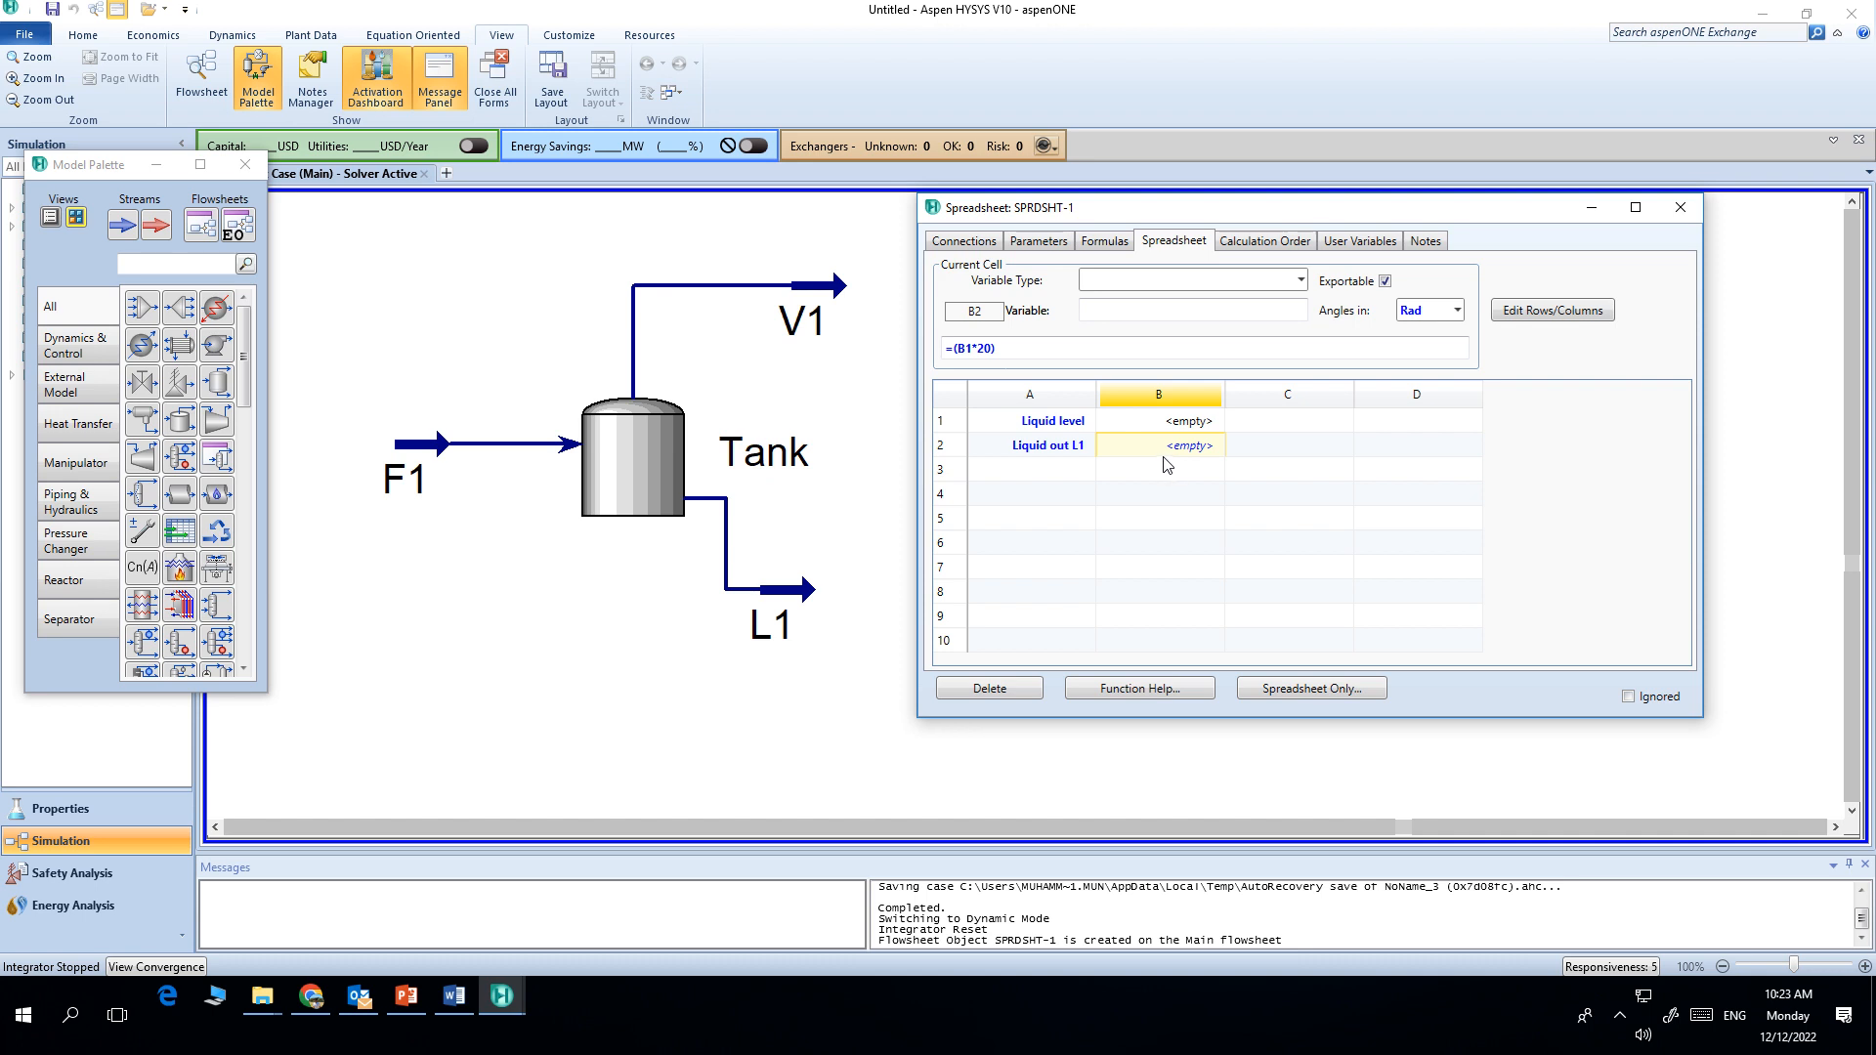
{"action": "right_click", "coordinate": [1163, 454]}
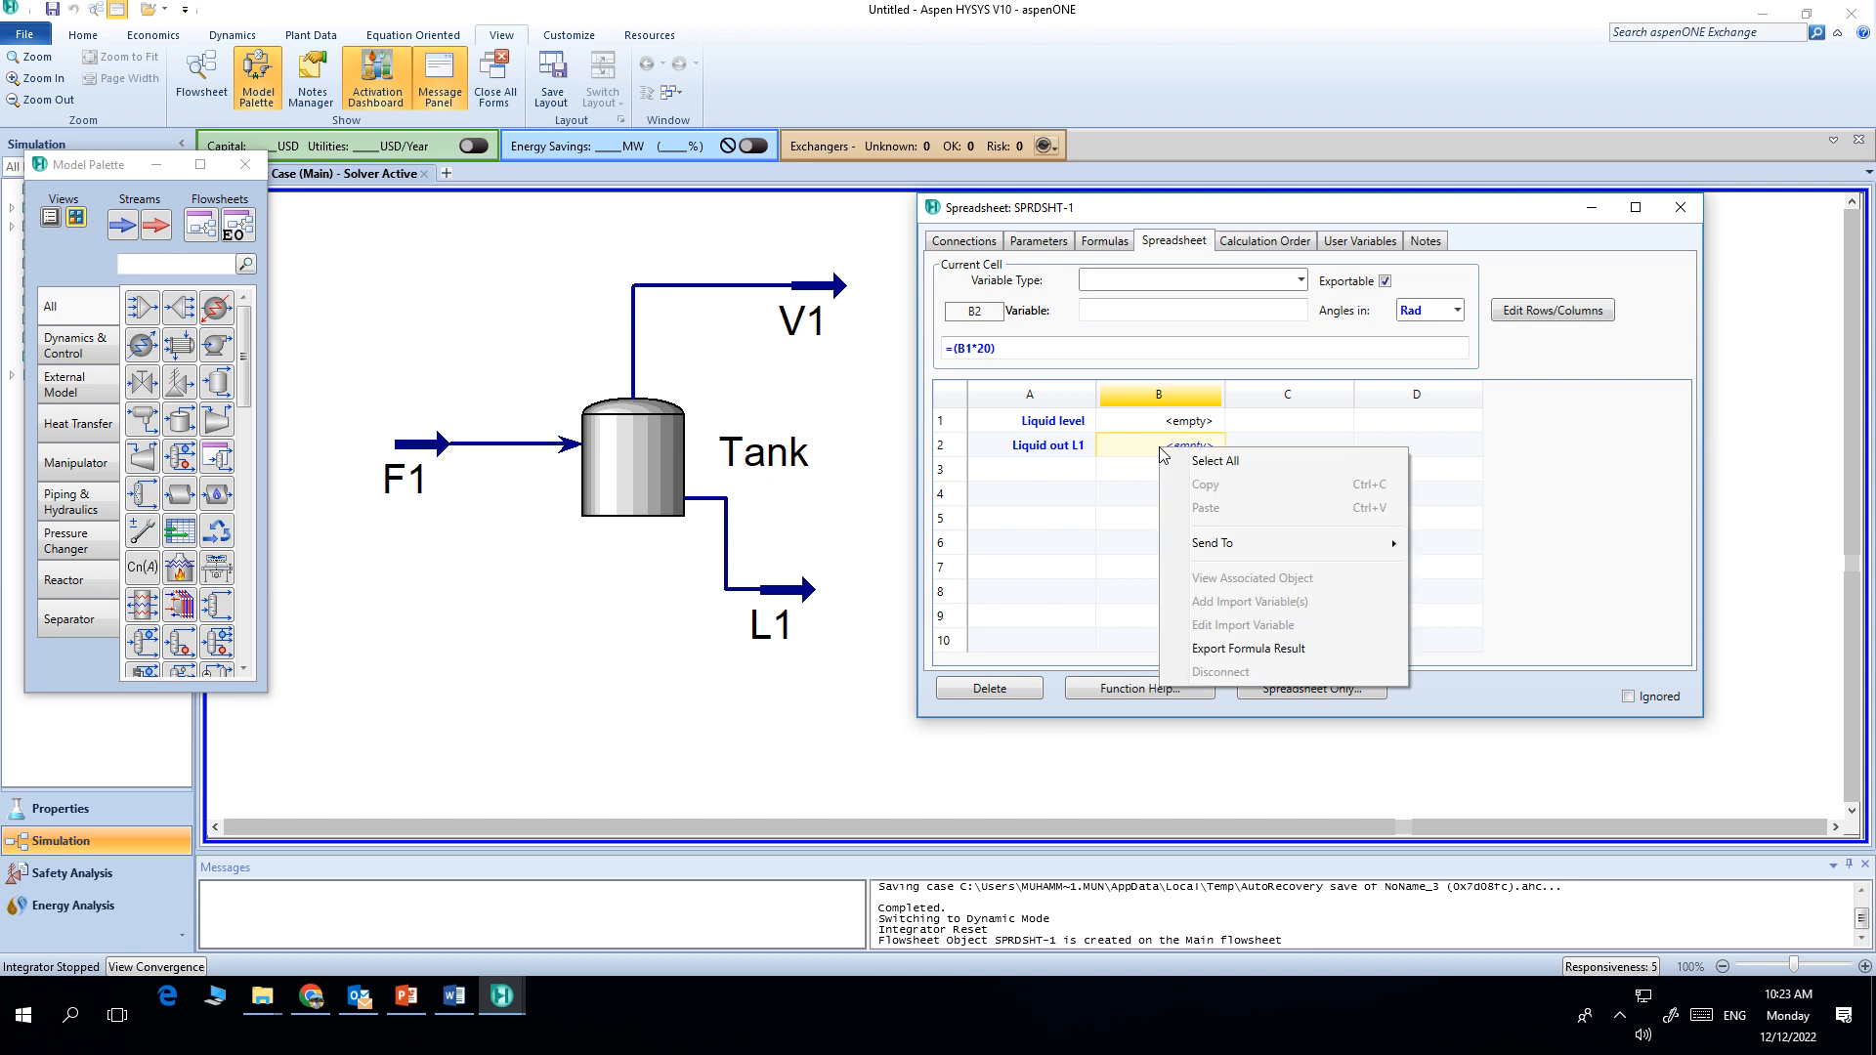
{"action": "left_click", "coordinate": [1221, 649]}
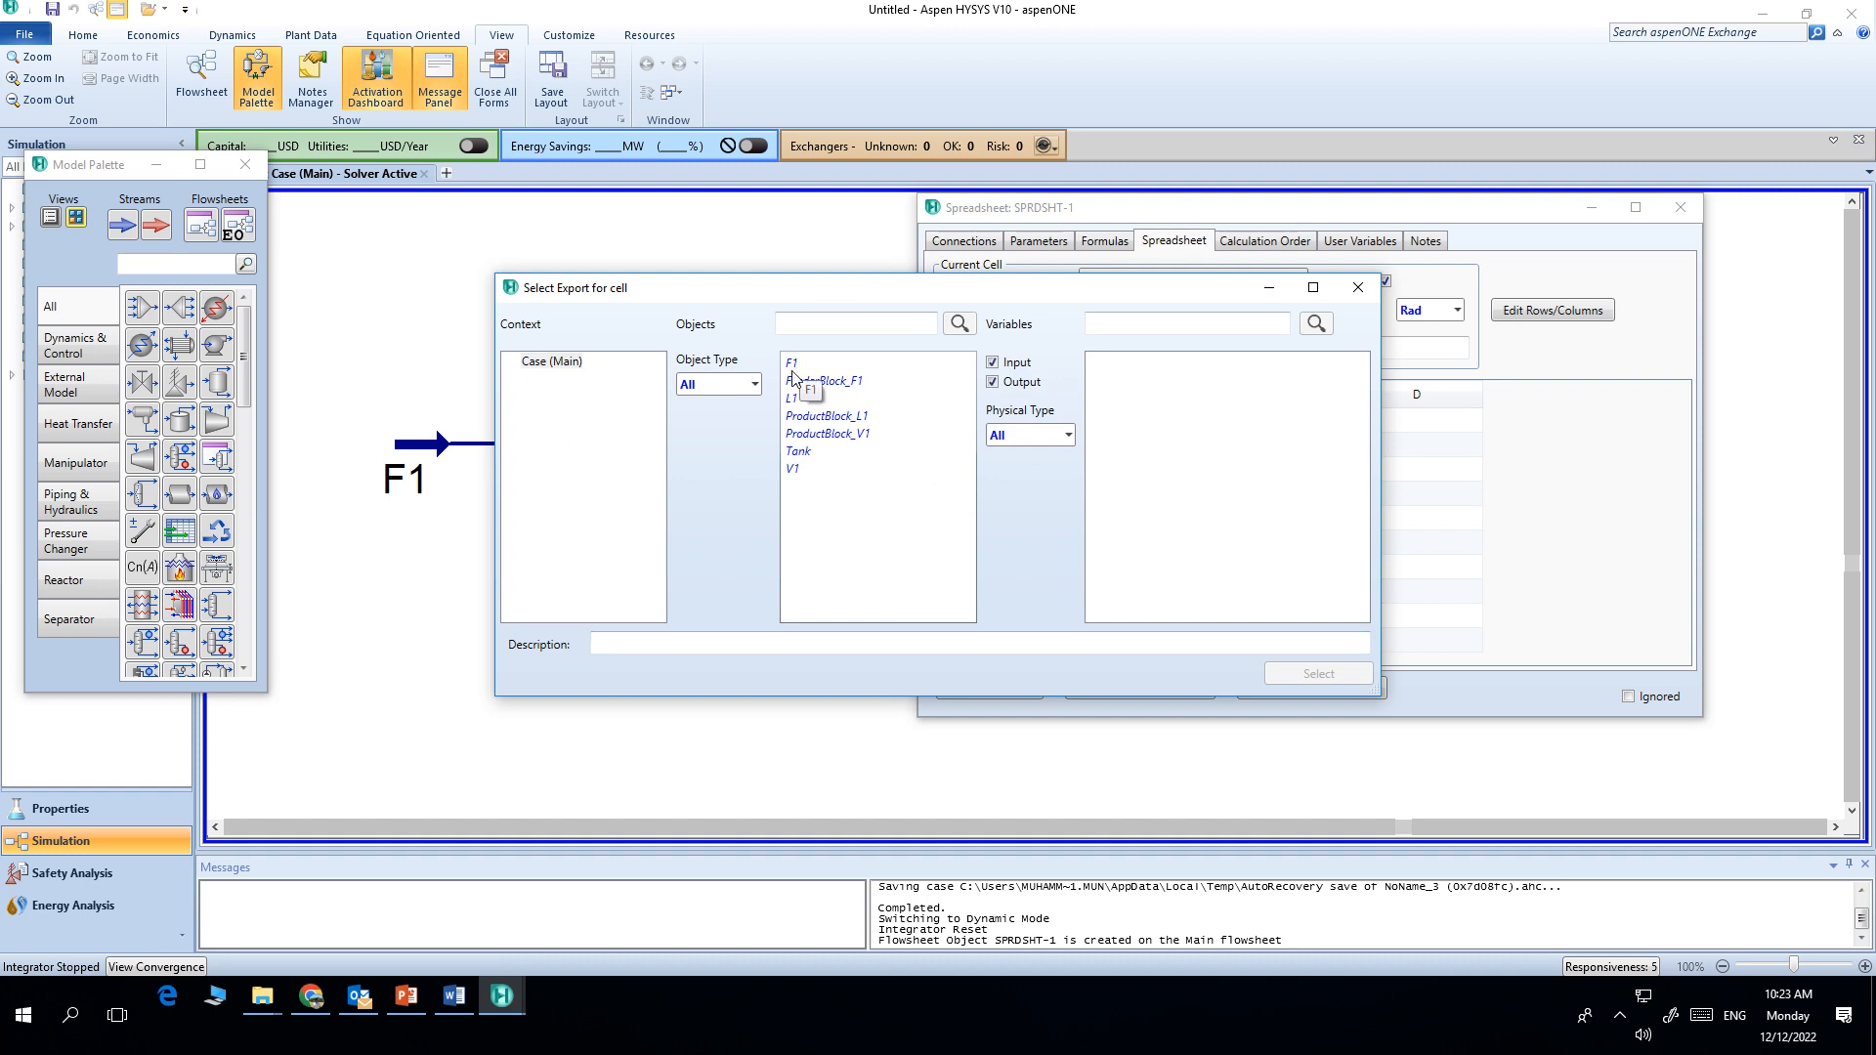
{"action": "left_click", "coordinate": [793, 402]}
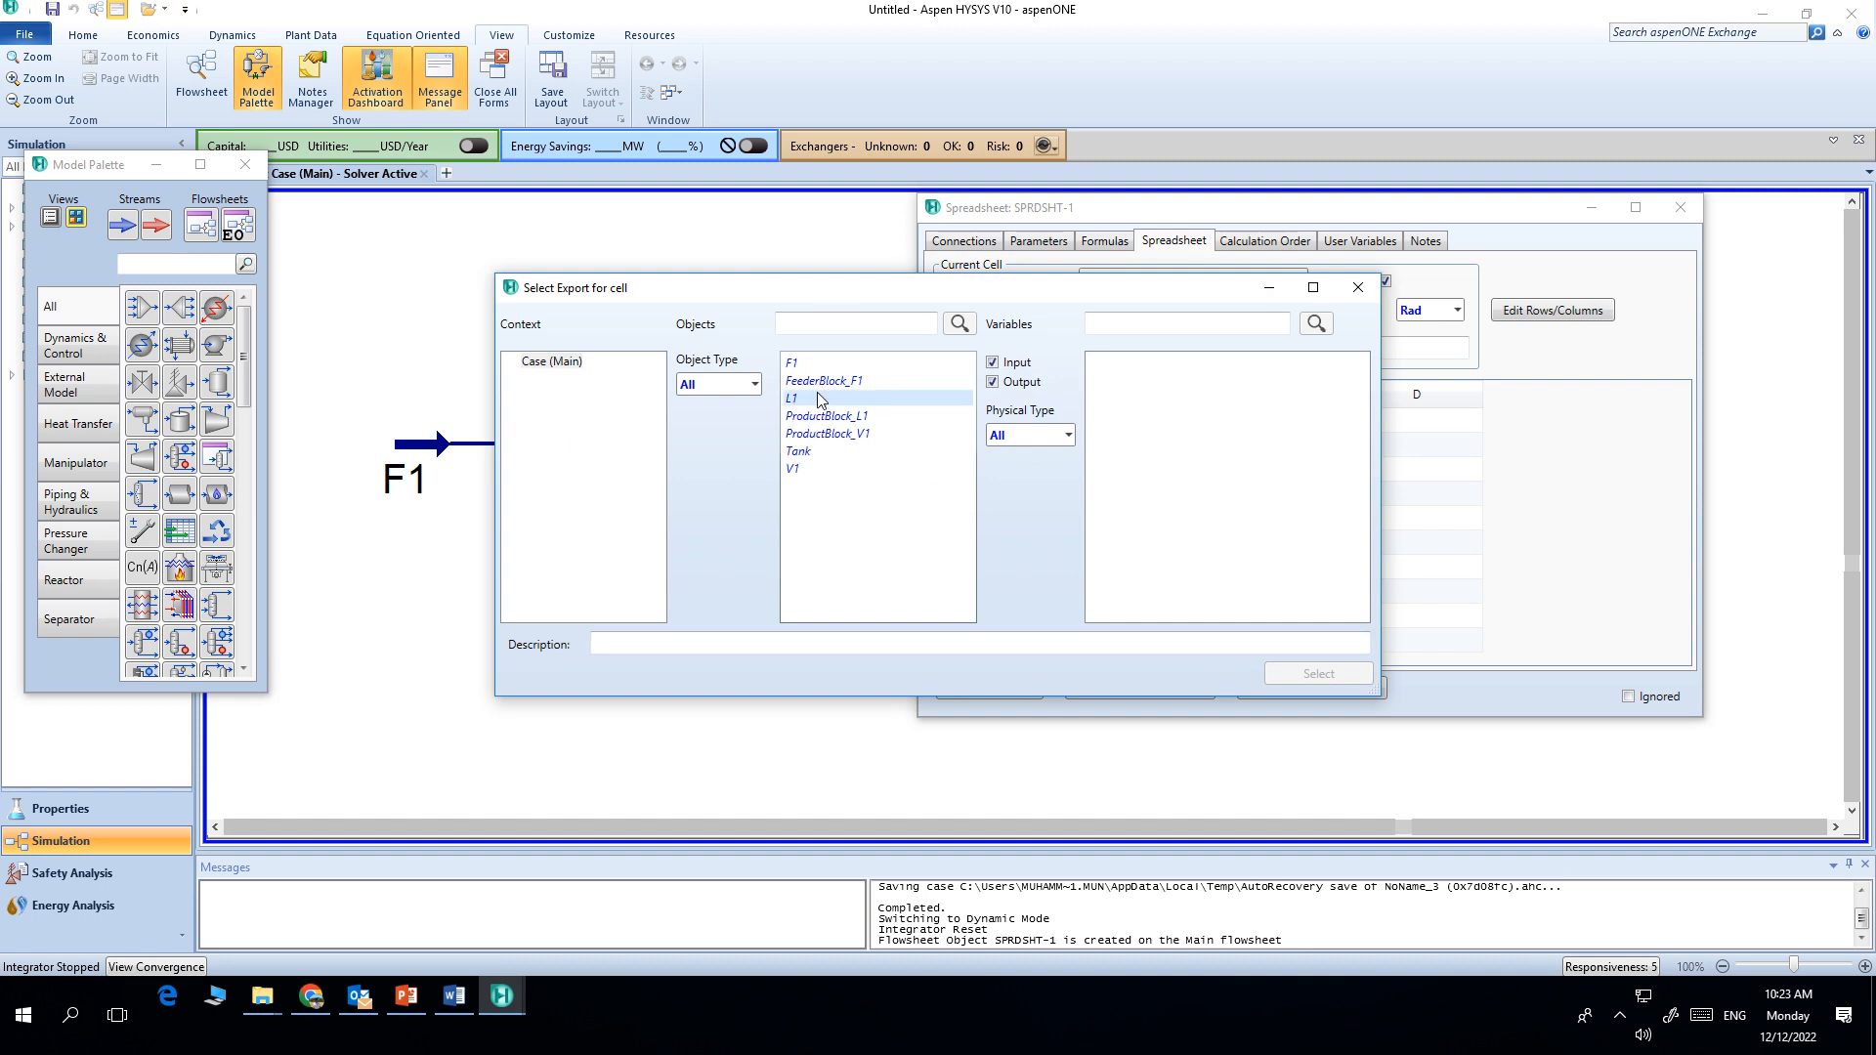
{"action": "left_click", "coordinate": [1180, 540]}
{"action": "scroll", "coordinate": [1179, 539], "scroll_direction": "down", "scroll_amount": 12}
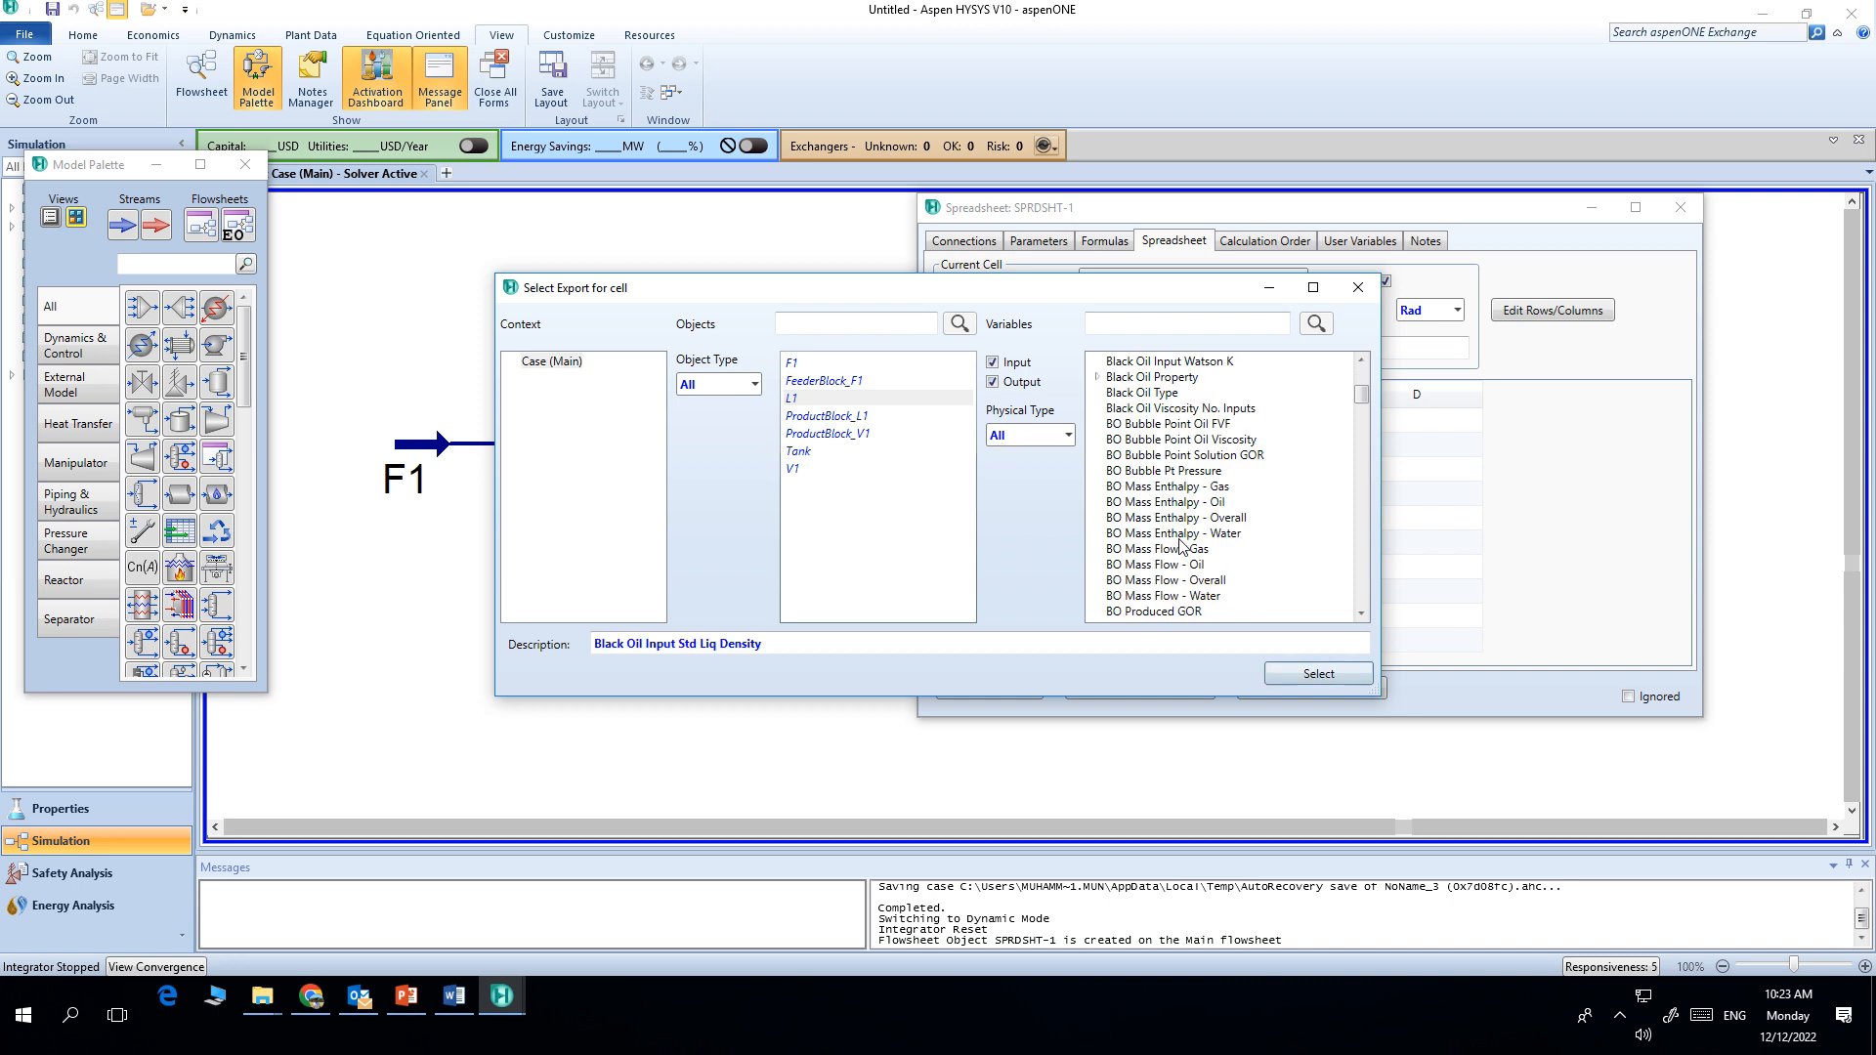
{"action": "scroll", "coordinate": [1179, 545], "scroll_direction": "down", "scroll_amount": 10}
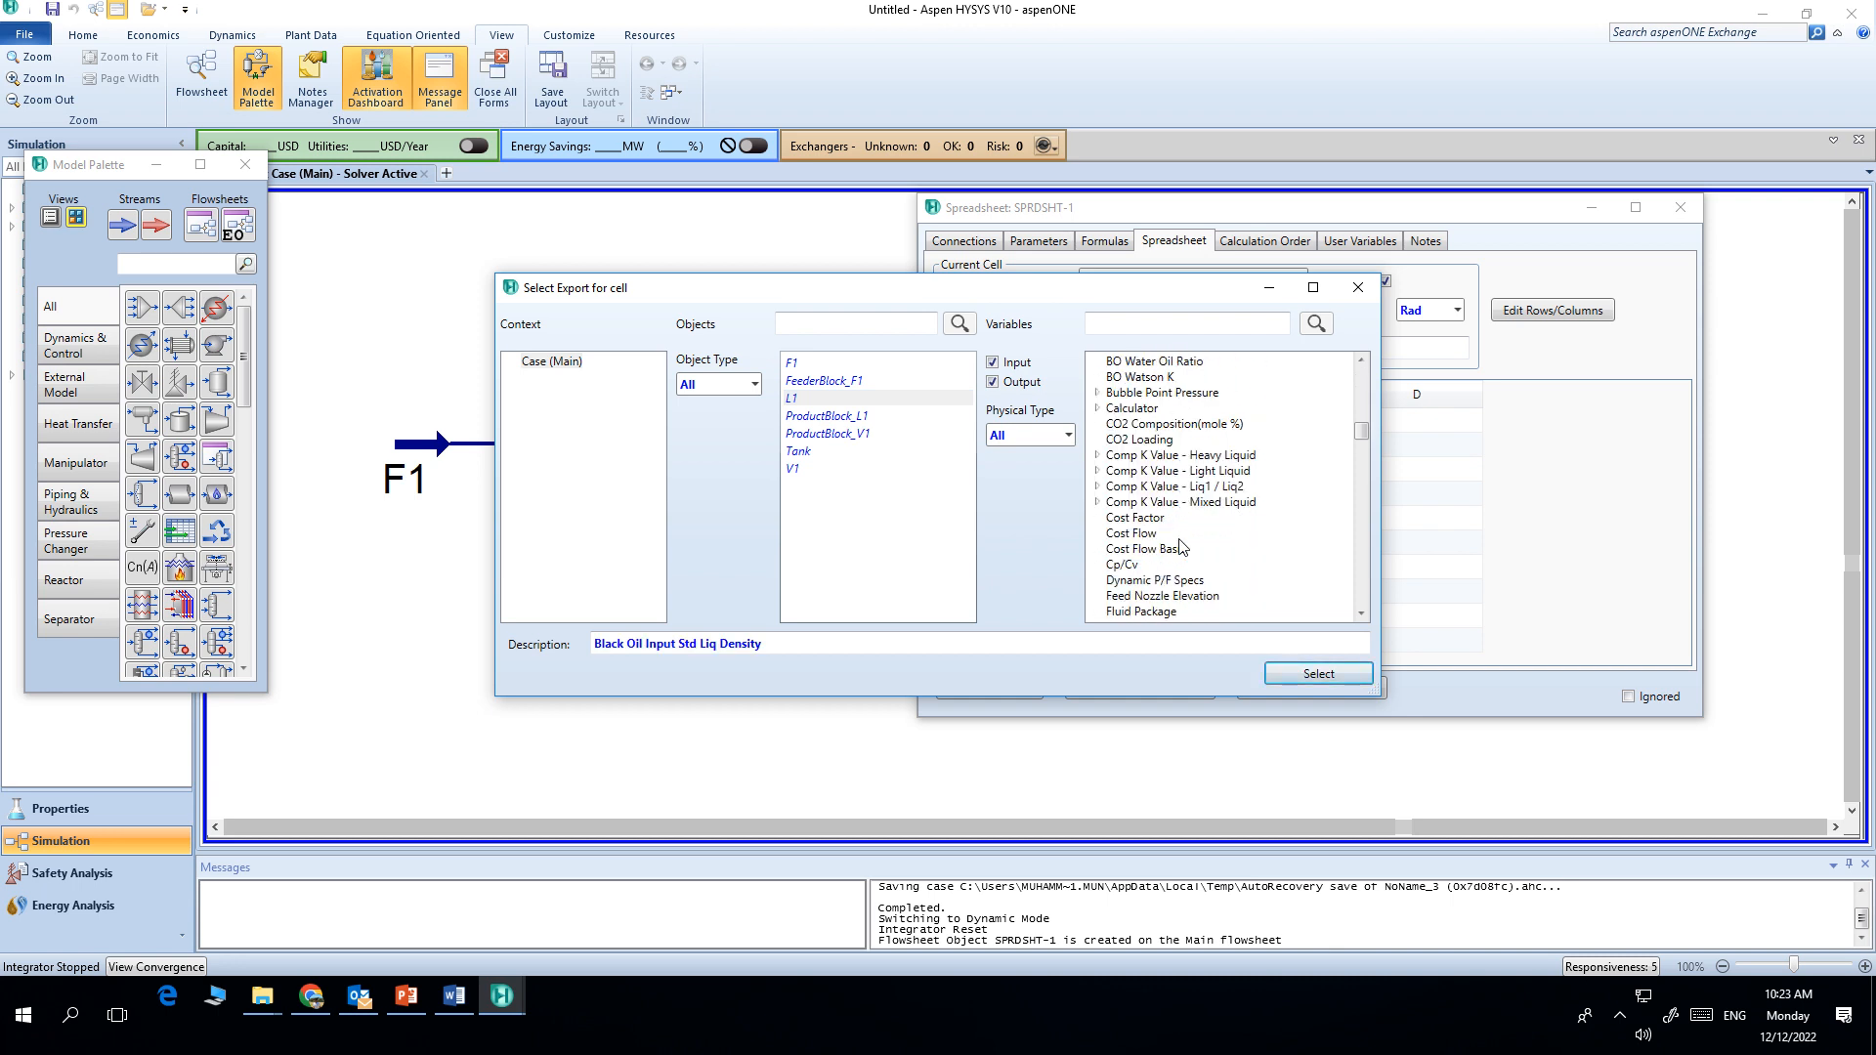
{"action": "scroll", "coordinate": [1179, 544], "scroll_direction": "down", "scroll_amount": 10}
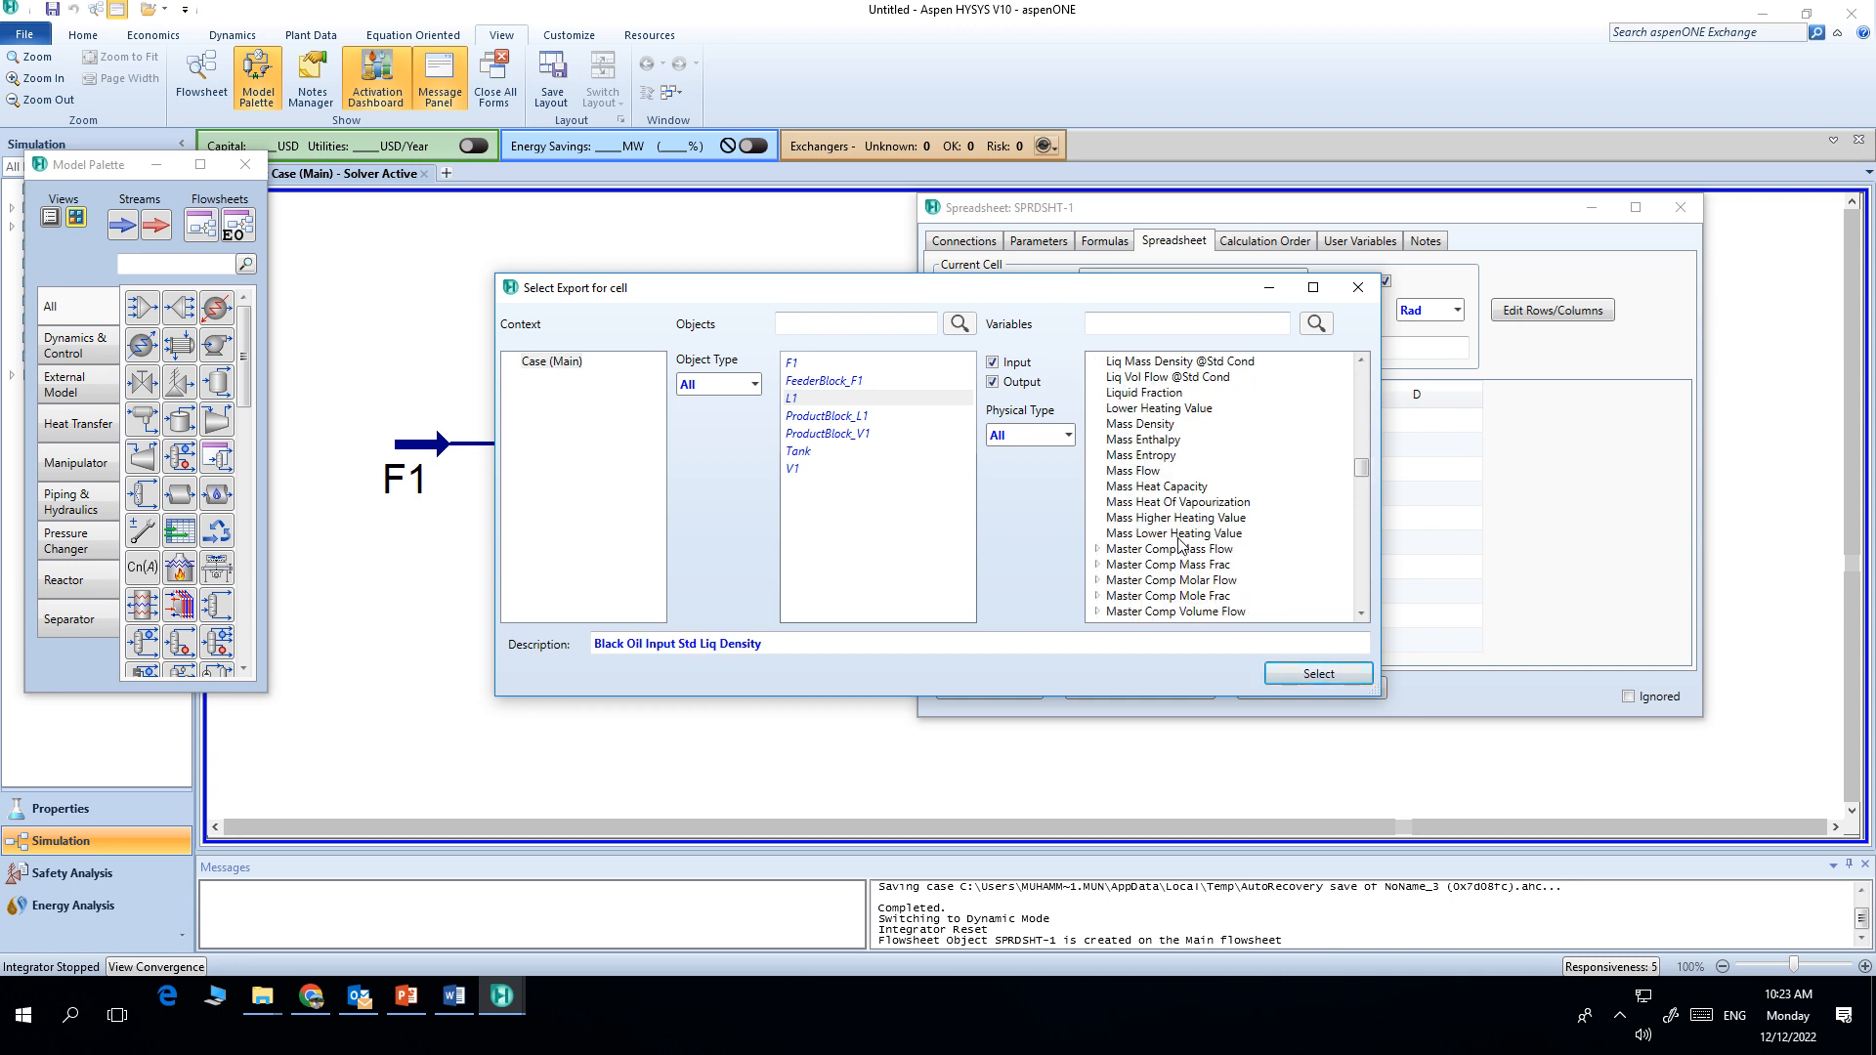
{"action": "left_click", "coordinate": [1146, 567]}
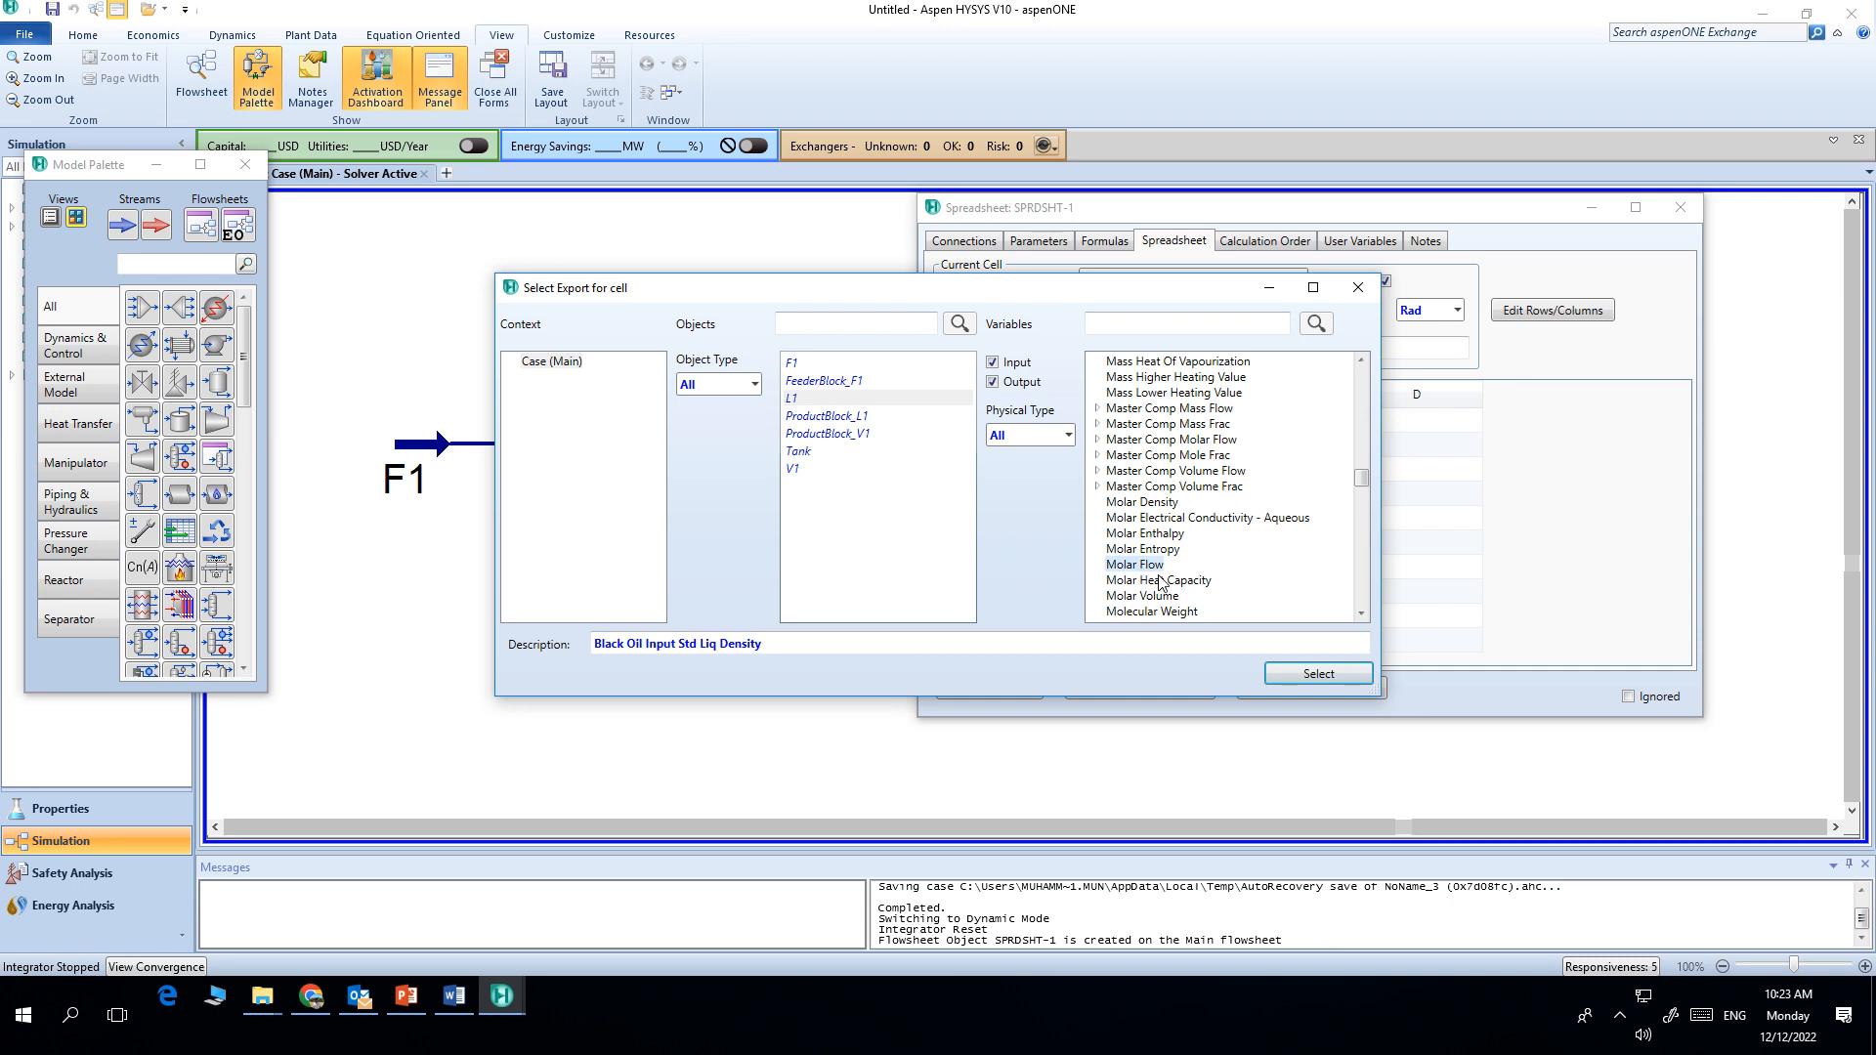
{"action": "left_click", "coordinate": [1309, 674]}
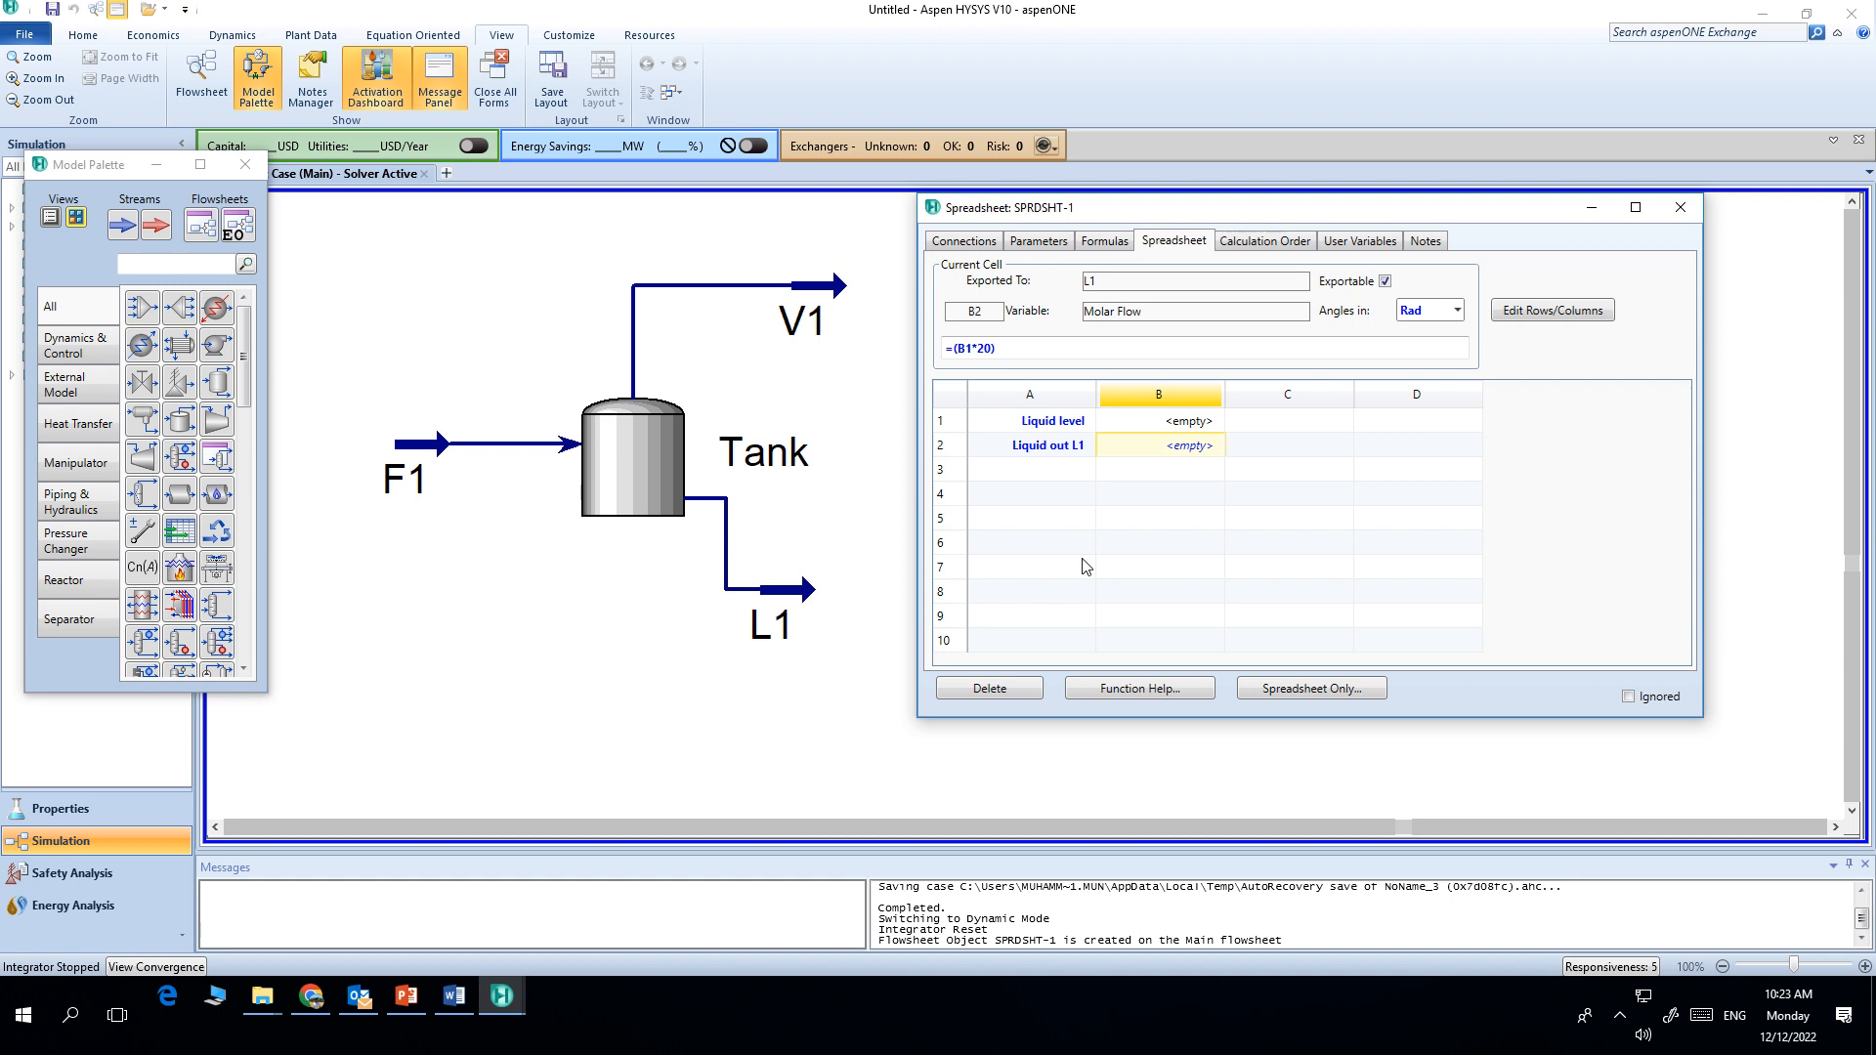
Step: Run the dynamics solver briefly and stop it
{"action": "left_click", "coordinate": [223, 37]}
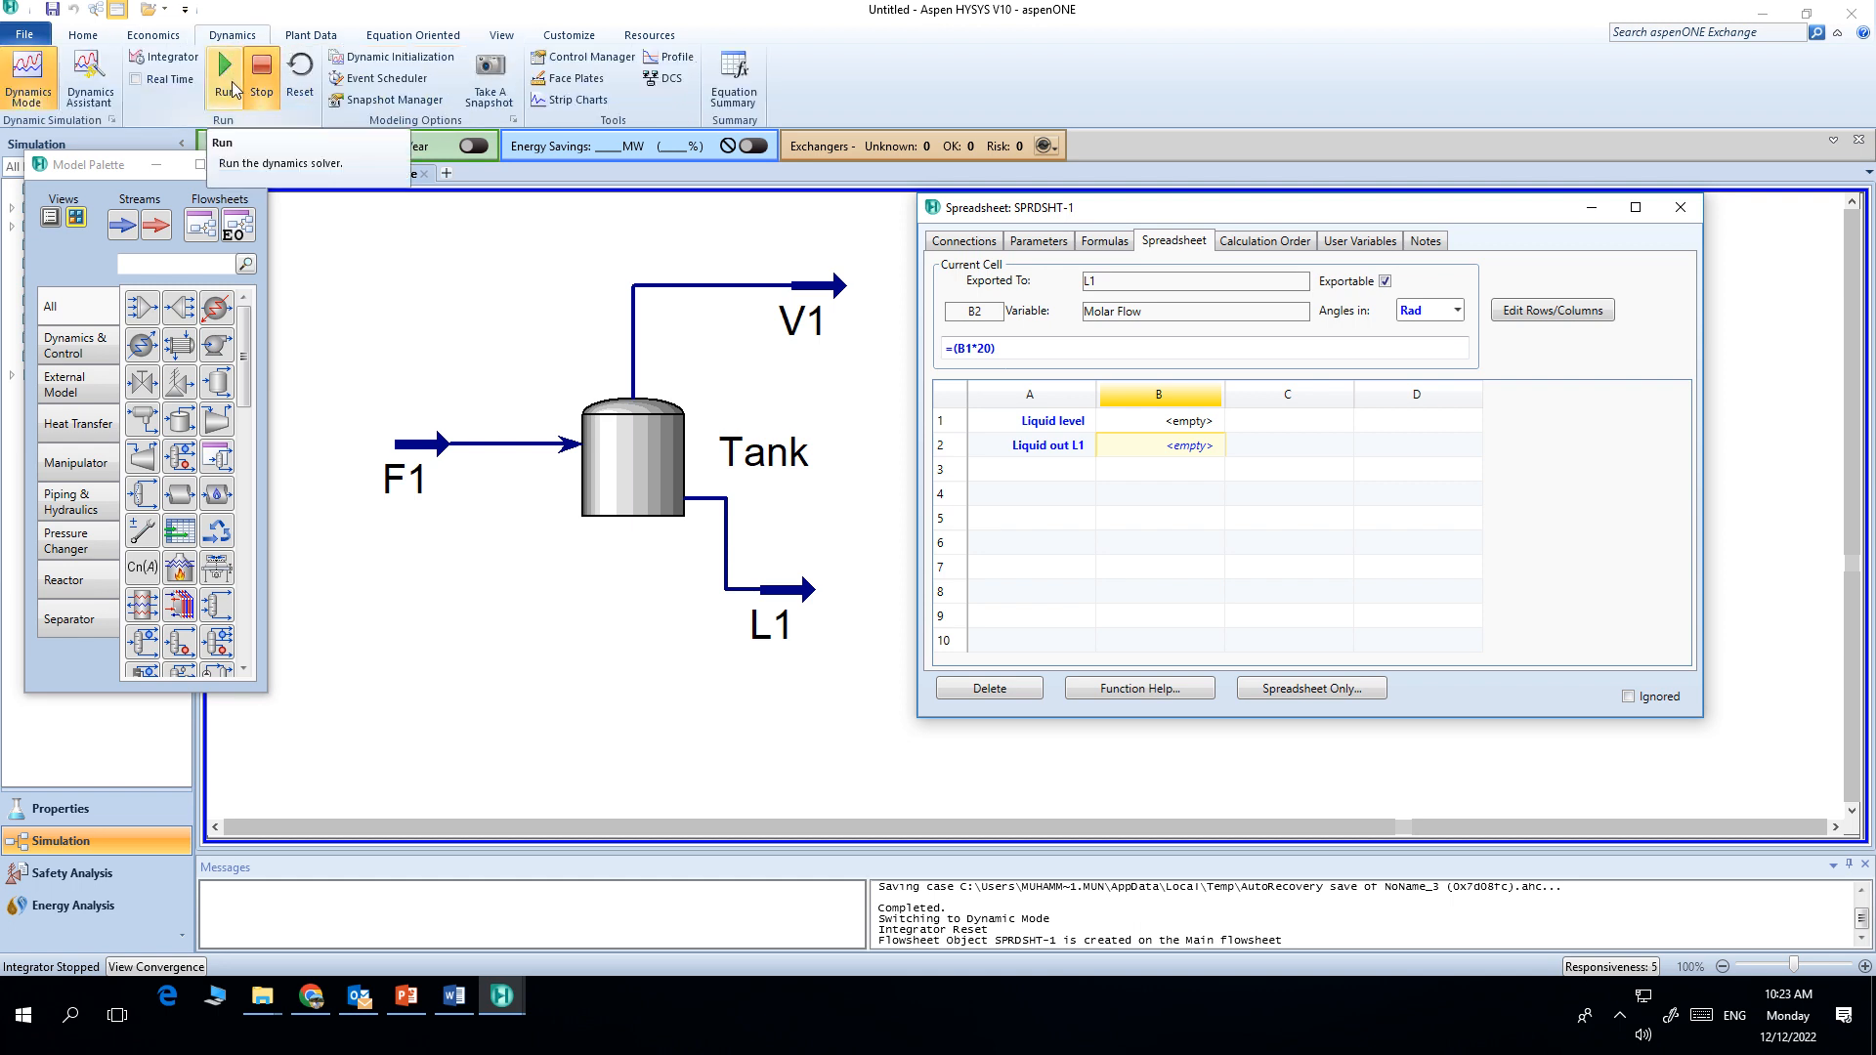
{"action": "left_click", "coordinate": [234, 90]}
{"action": "left_click", "coordinate": [259, 92]}
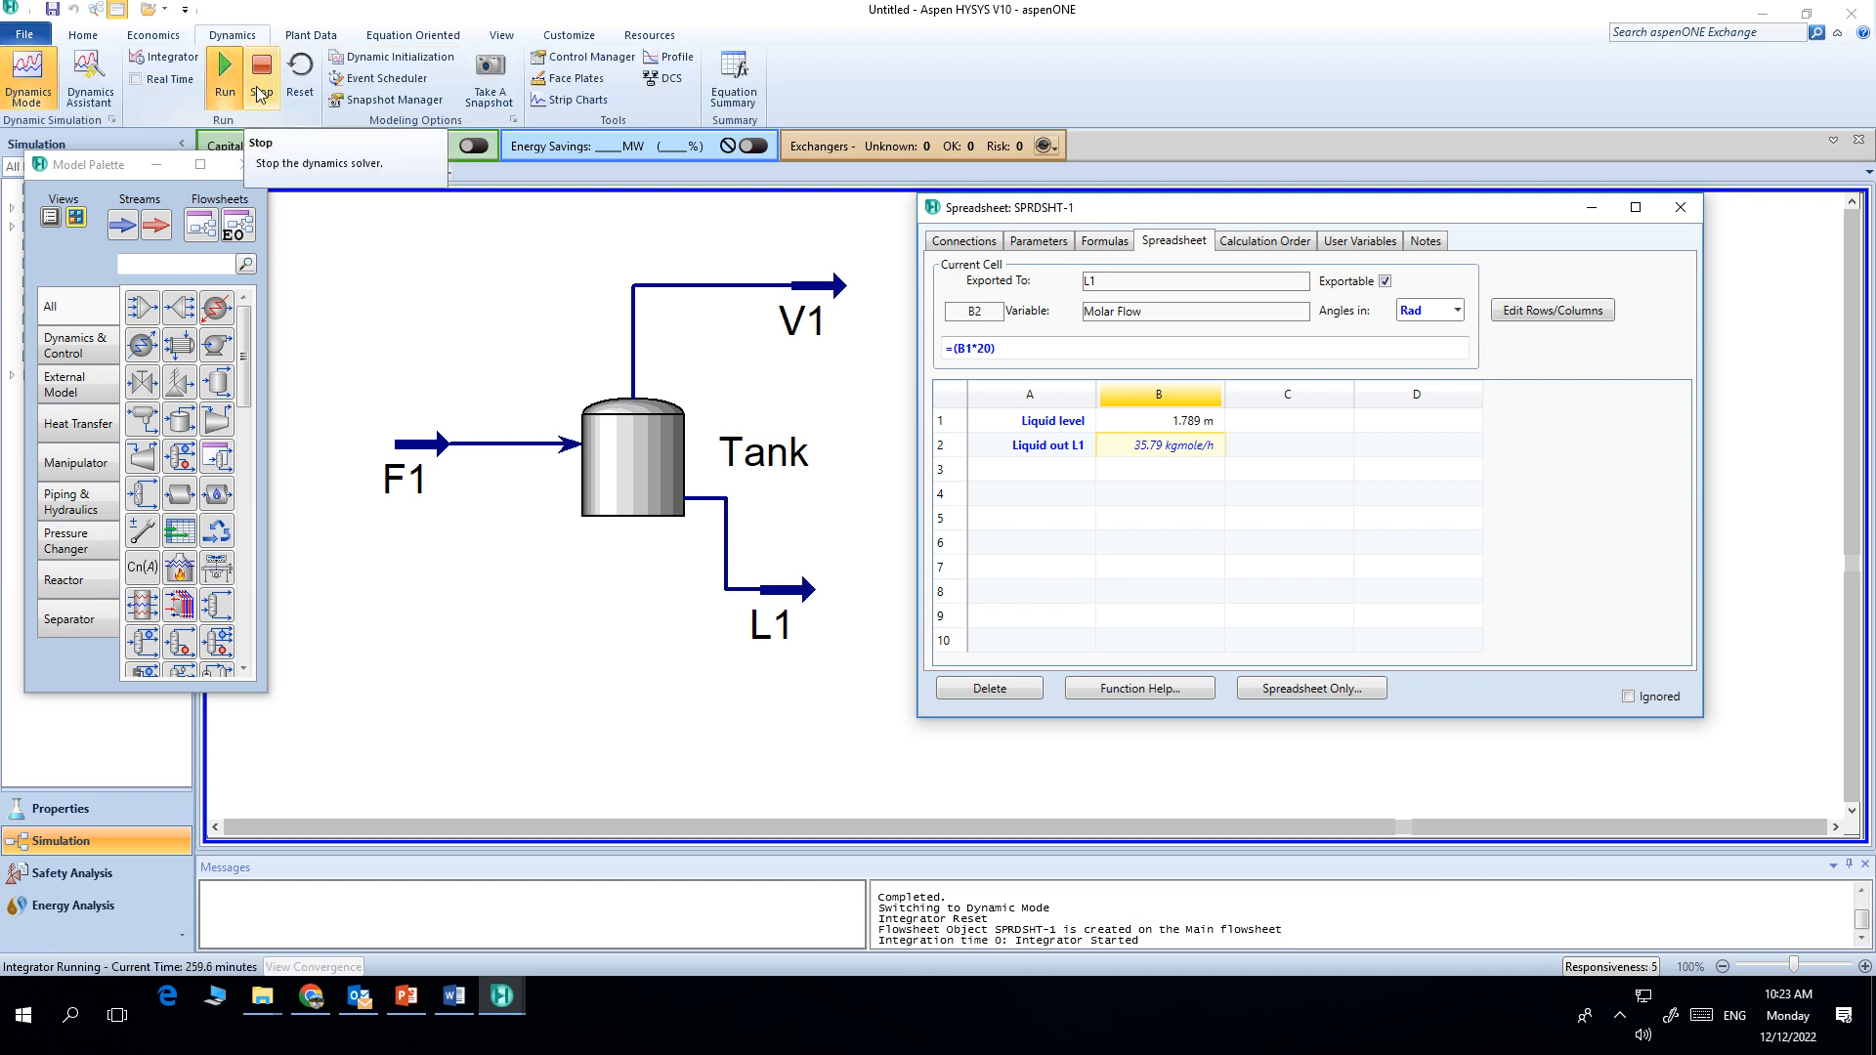
Step: Examine the tank's rating geometry alongside the spreadsheet's liquid level and outlet flow cells
{"action": "left_click", "coordinate": [1194, 431]}
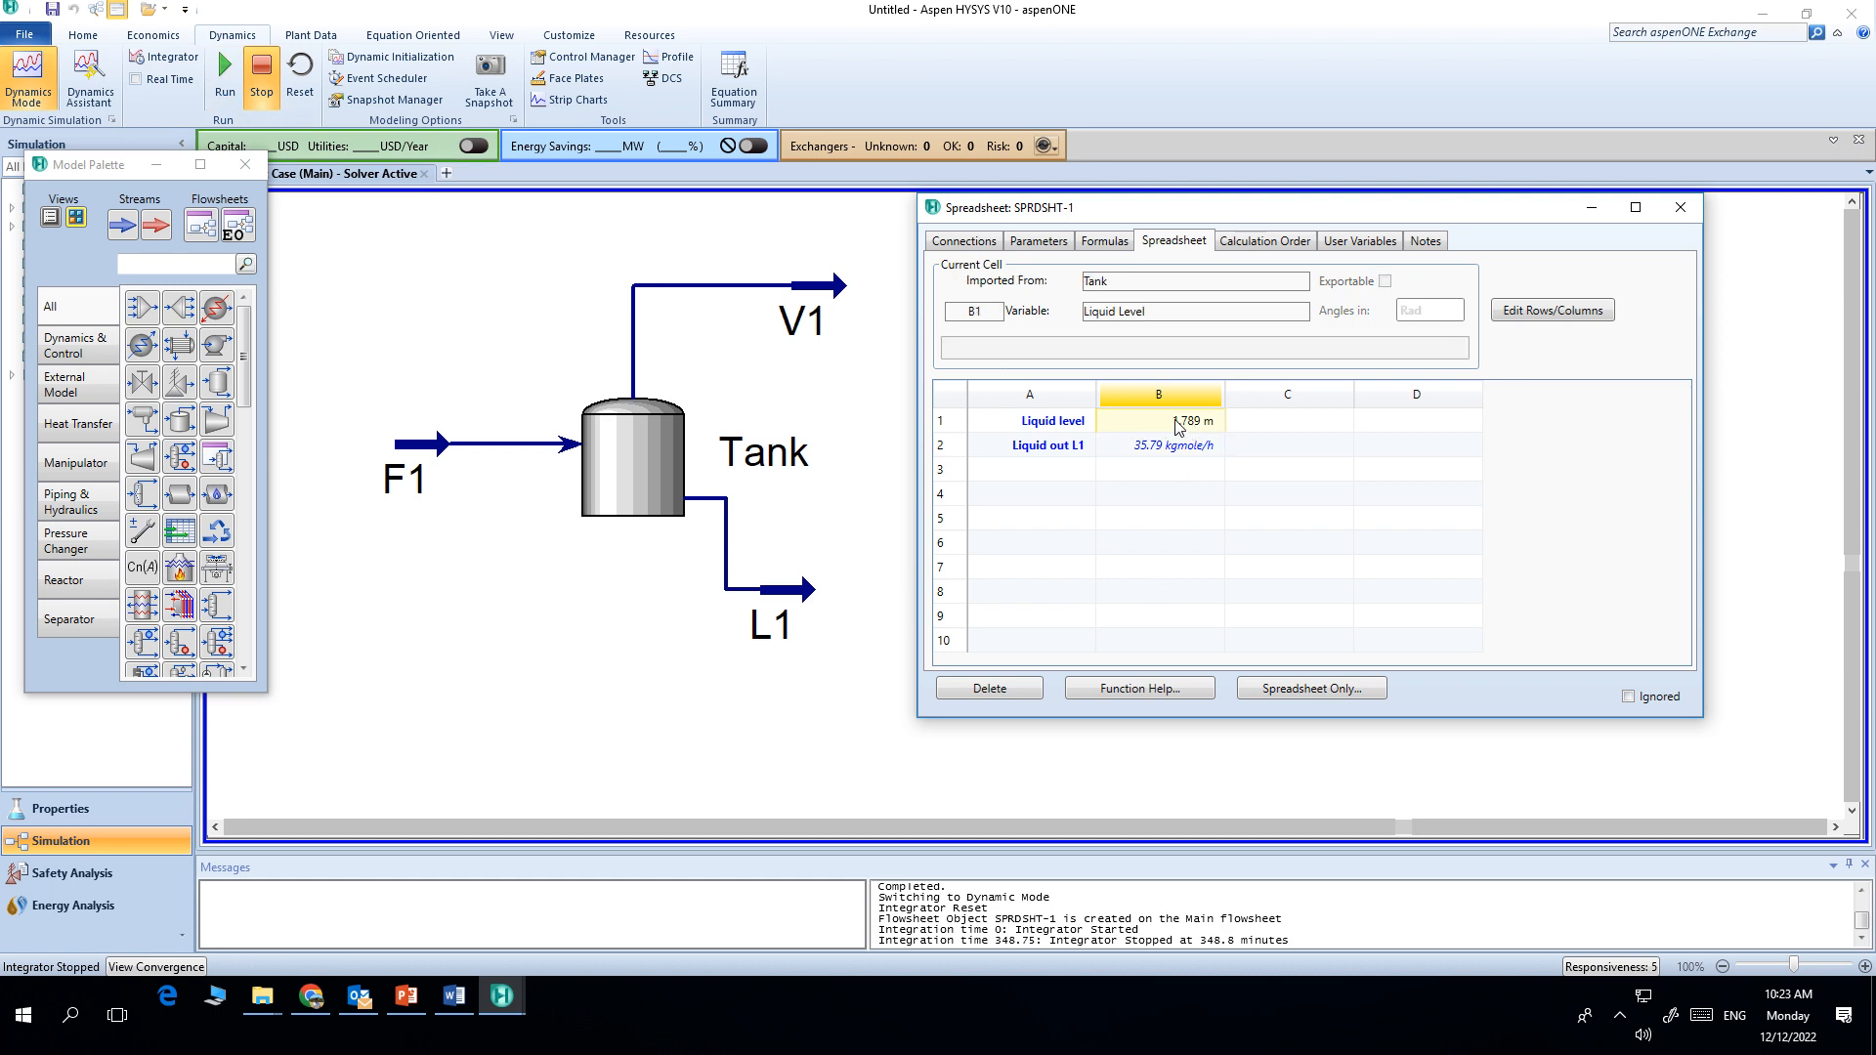
{"action": "left_click", "coordinate": [663, 454]}
{"action": "double_click", "coordinate": [664, 454]}
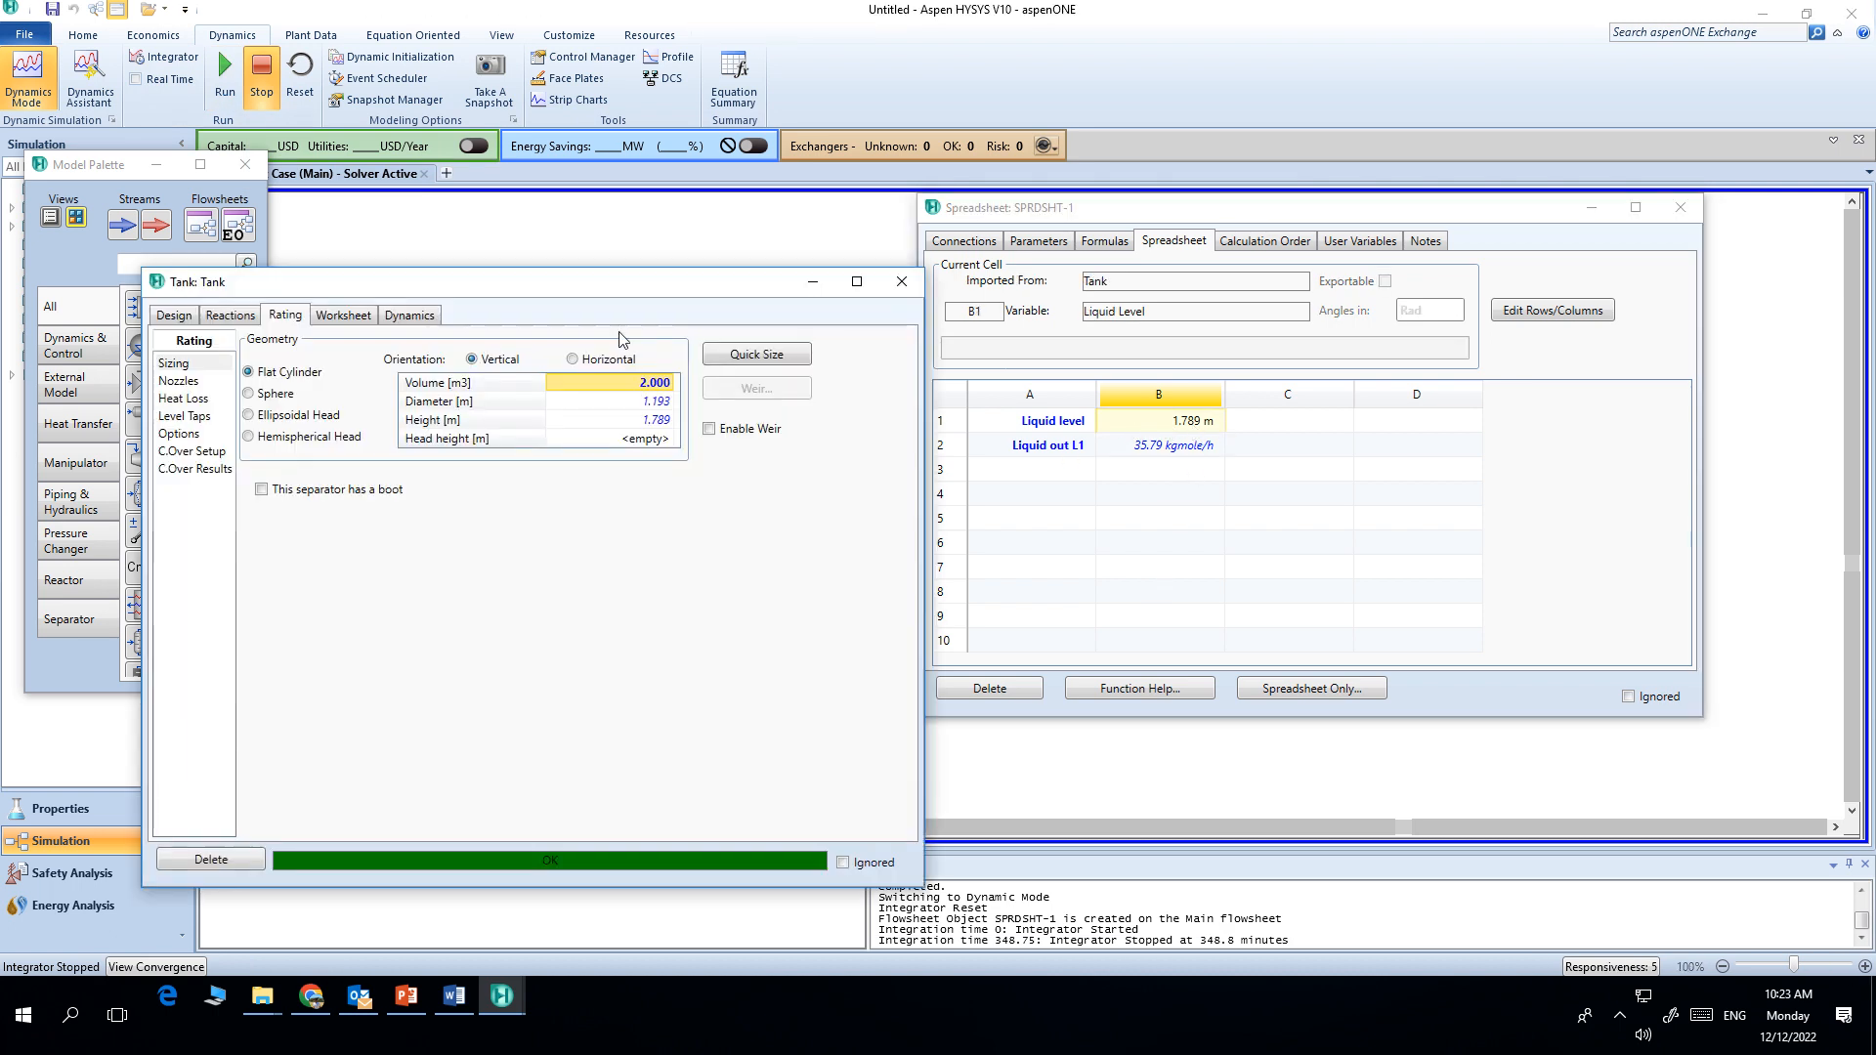
{"action": "left_click_drag", "start_coordinate": [553, 293], "coordinate": [539, 188]}
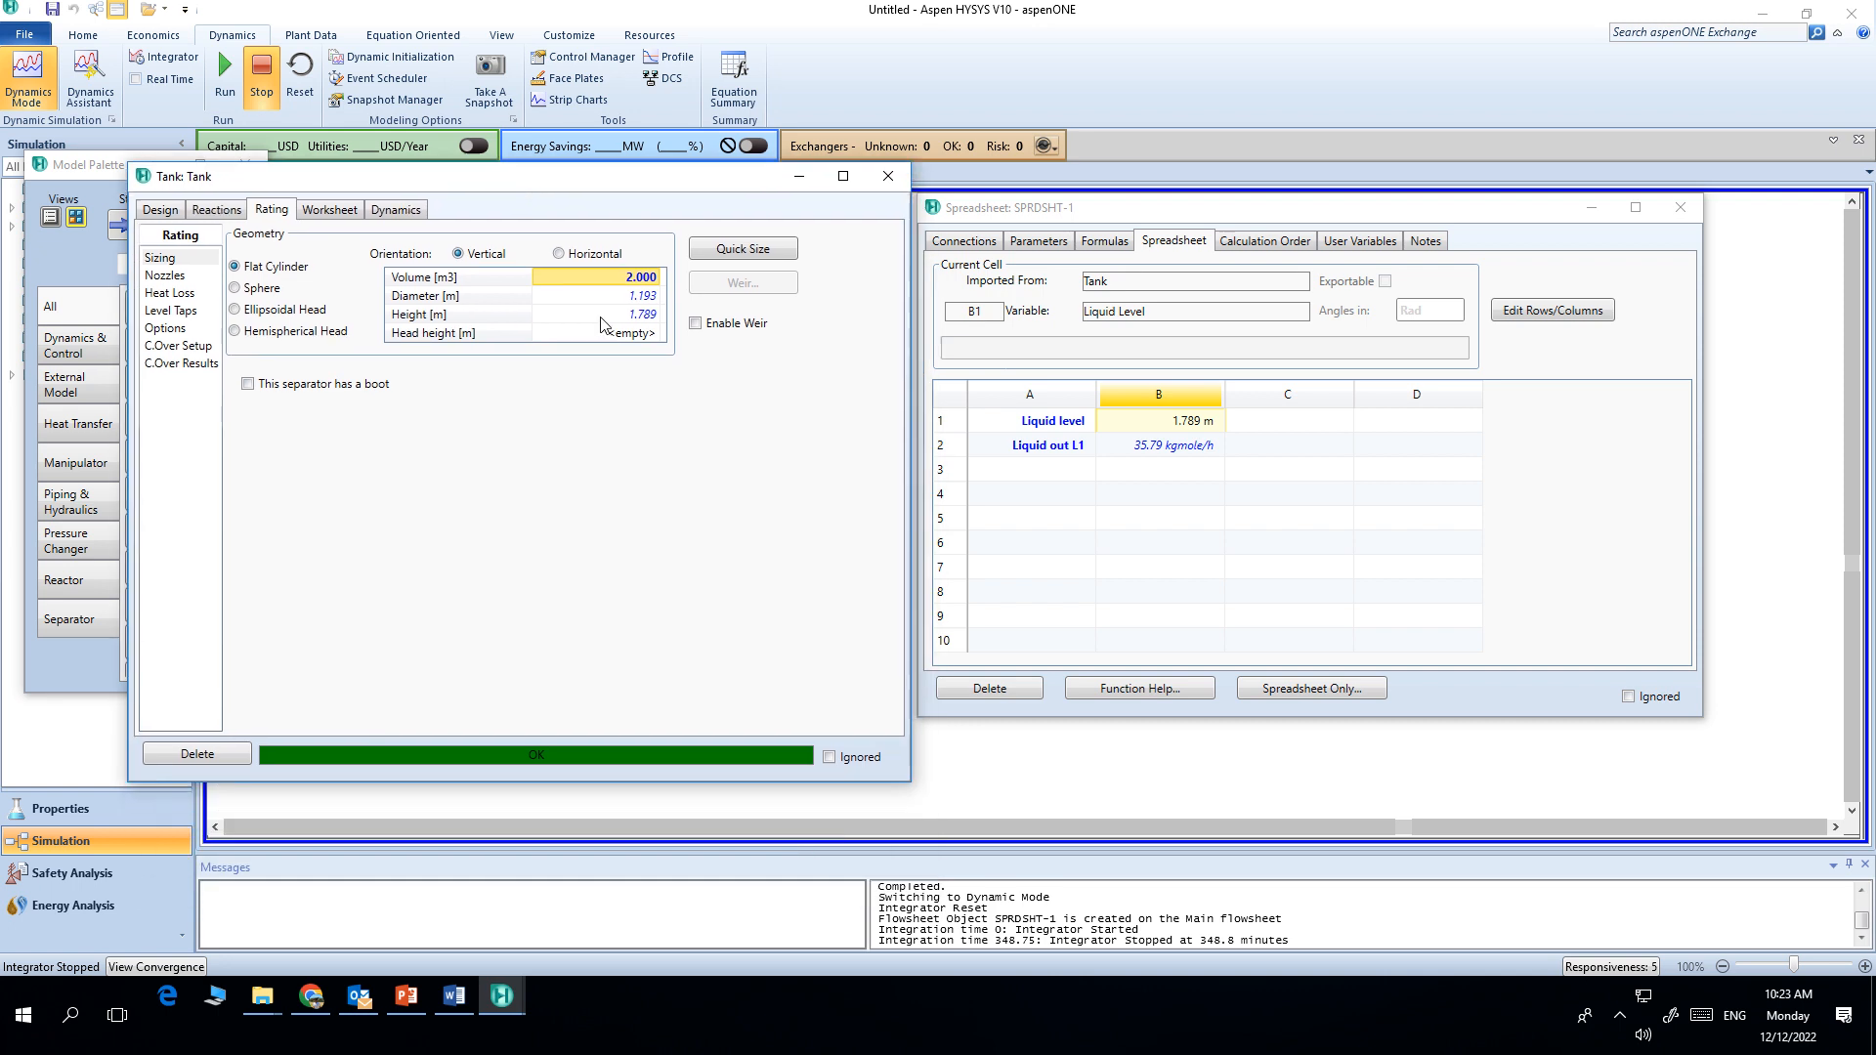
{"action": "left_click", "coordinate": [623, 316]}
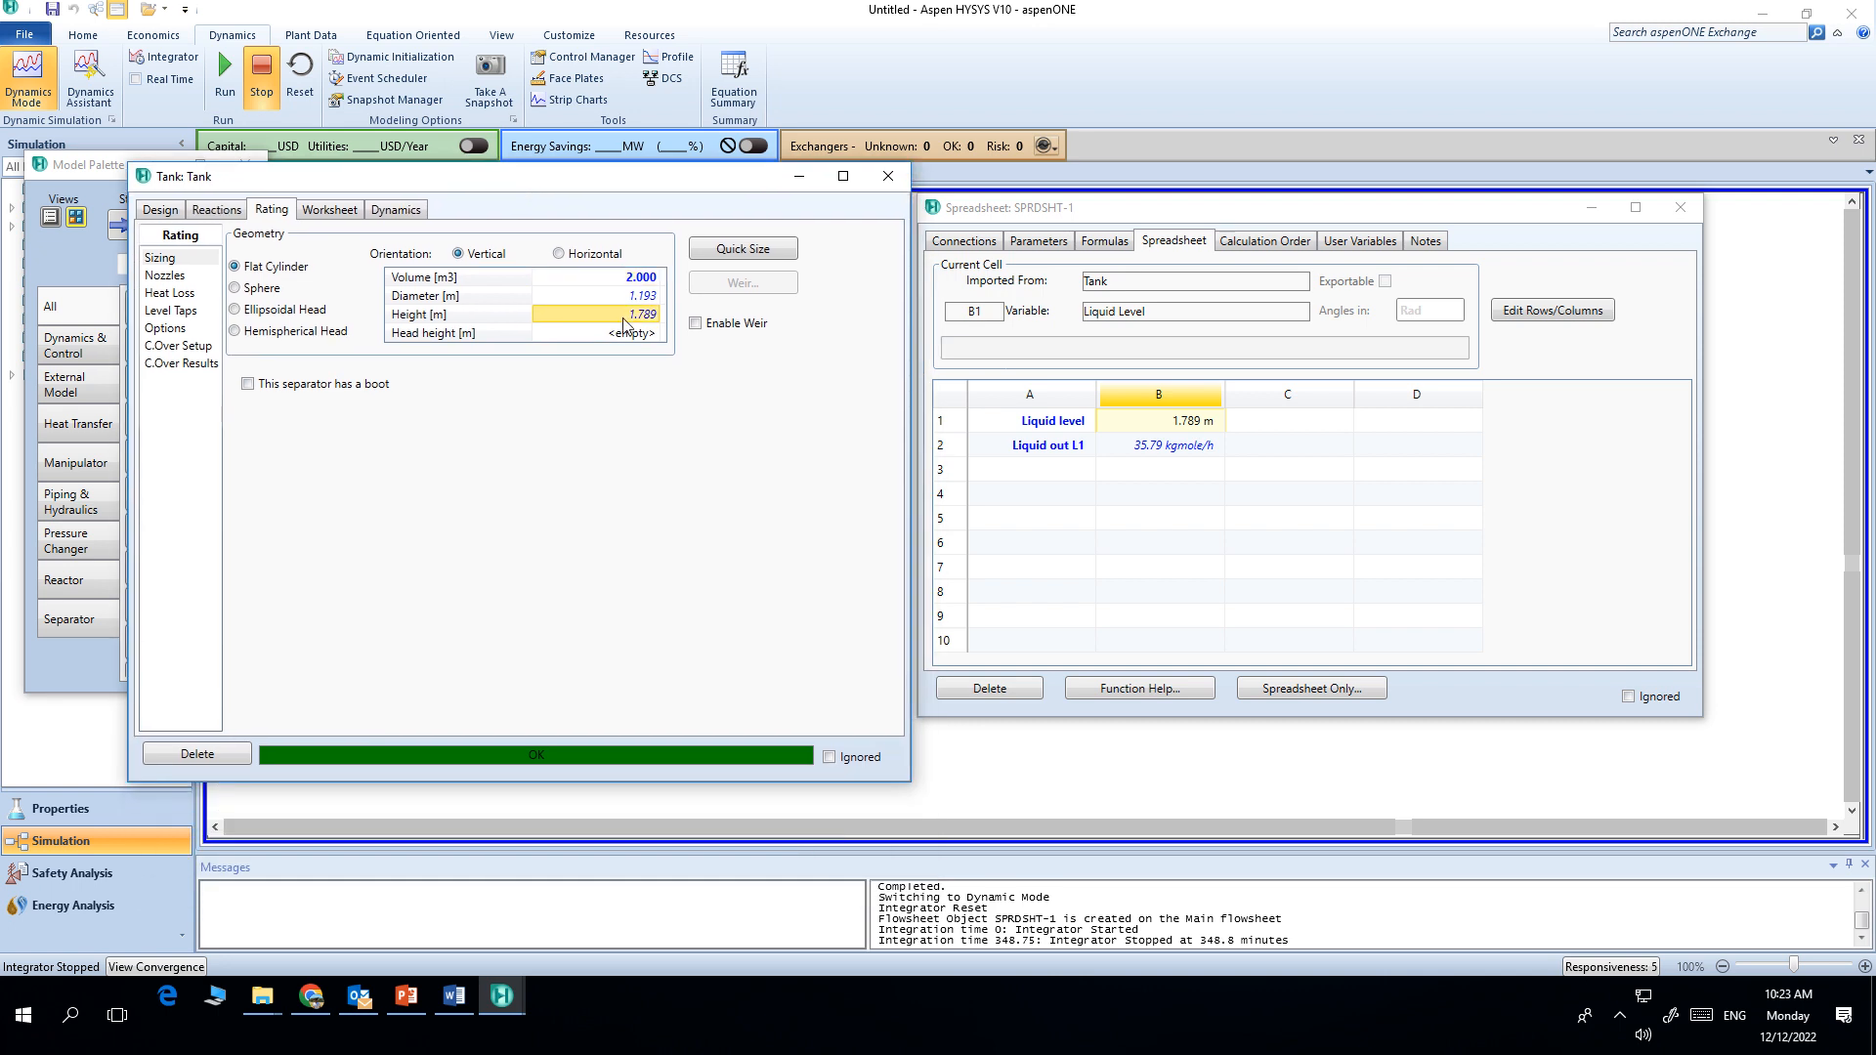
{"action": "left_click", "coordinate": [1169, 456]}
{"action": "left_click", "coordinate": [1151, 453]}
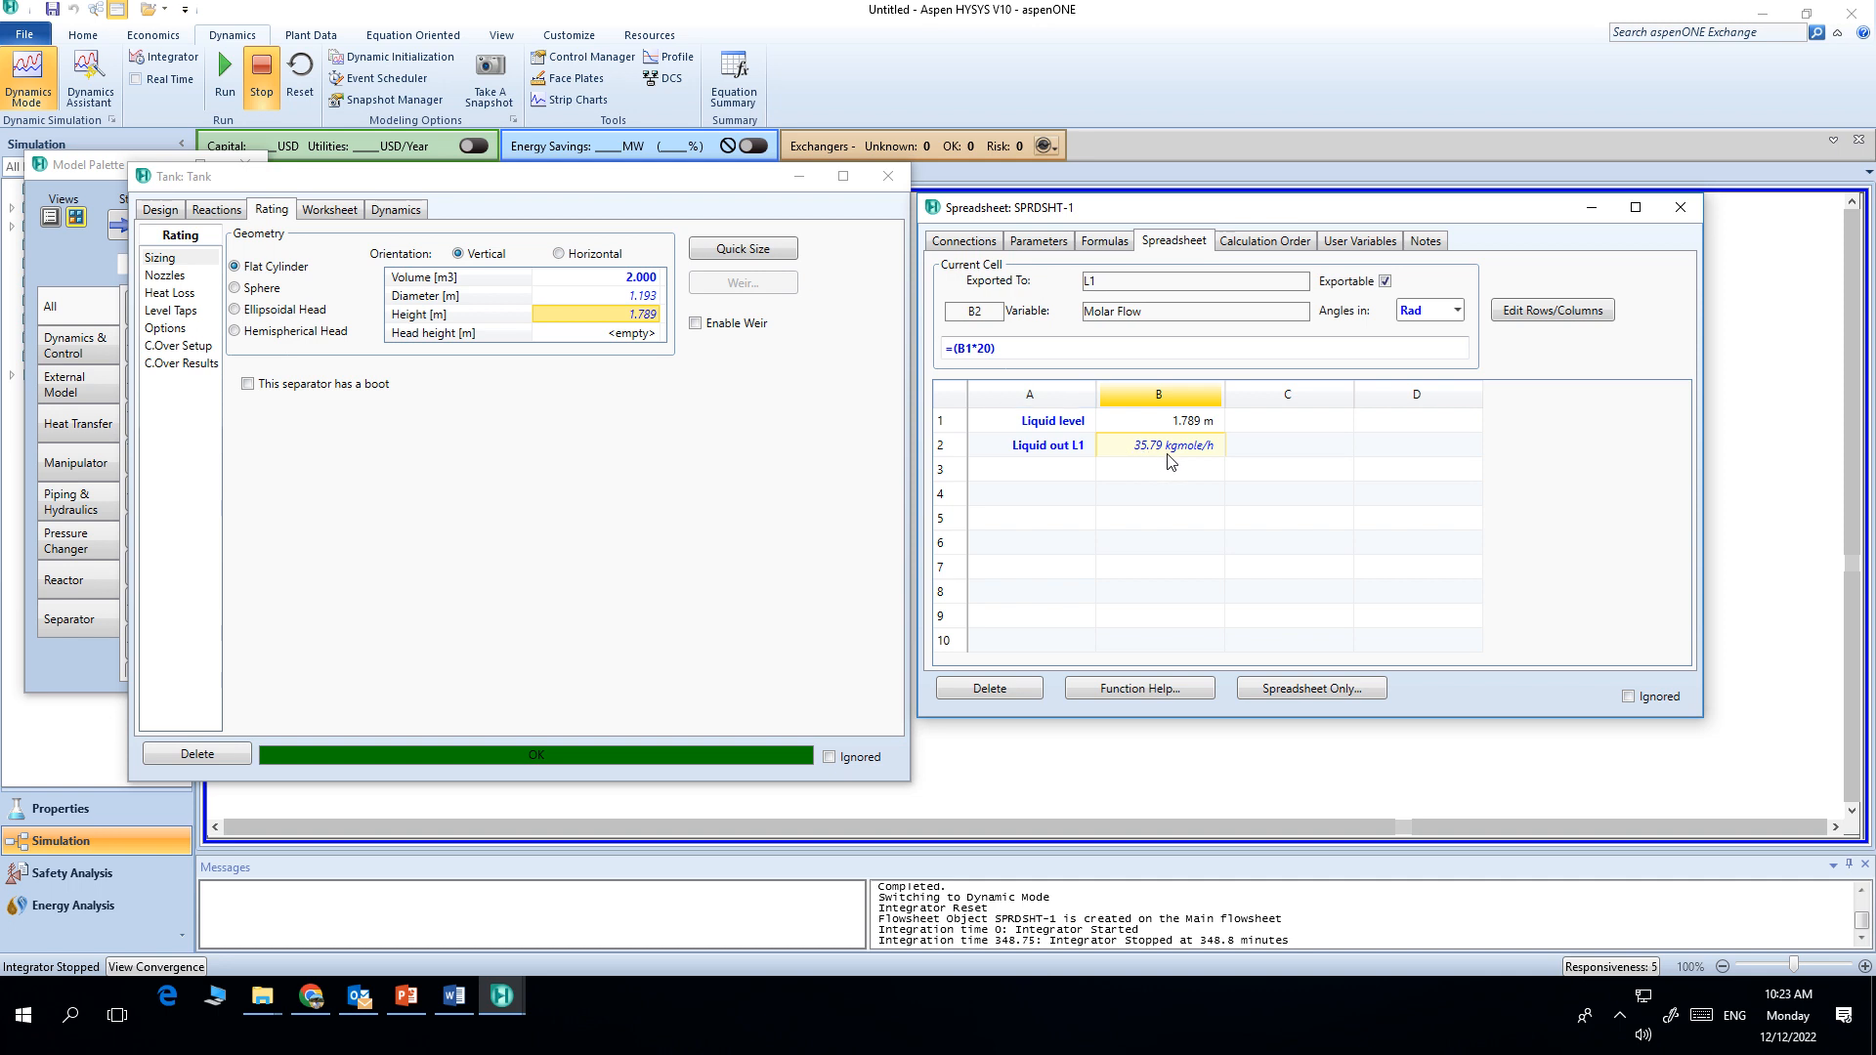
{"action": "left_click", "coordinate": [887, 176]}
Step: Open stream L1's worksheet conditions to examine its molar flow
{"action": "double_click", "coordinate": [801, 586]}
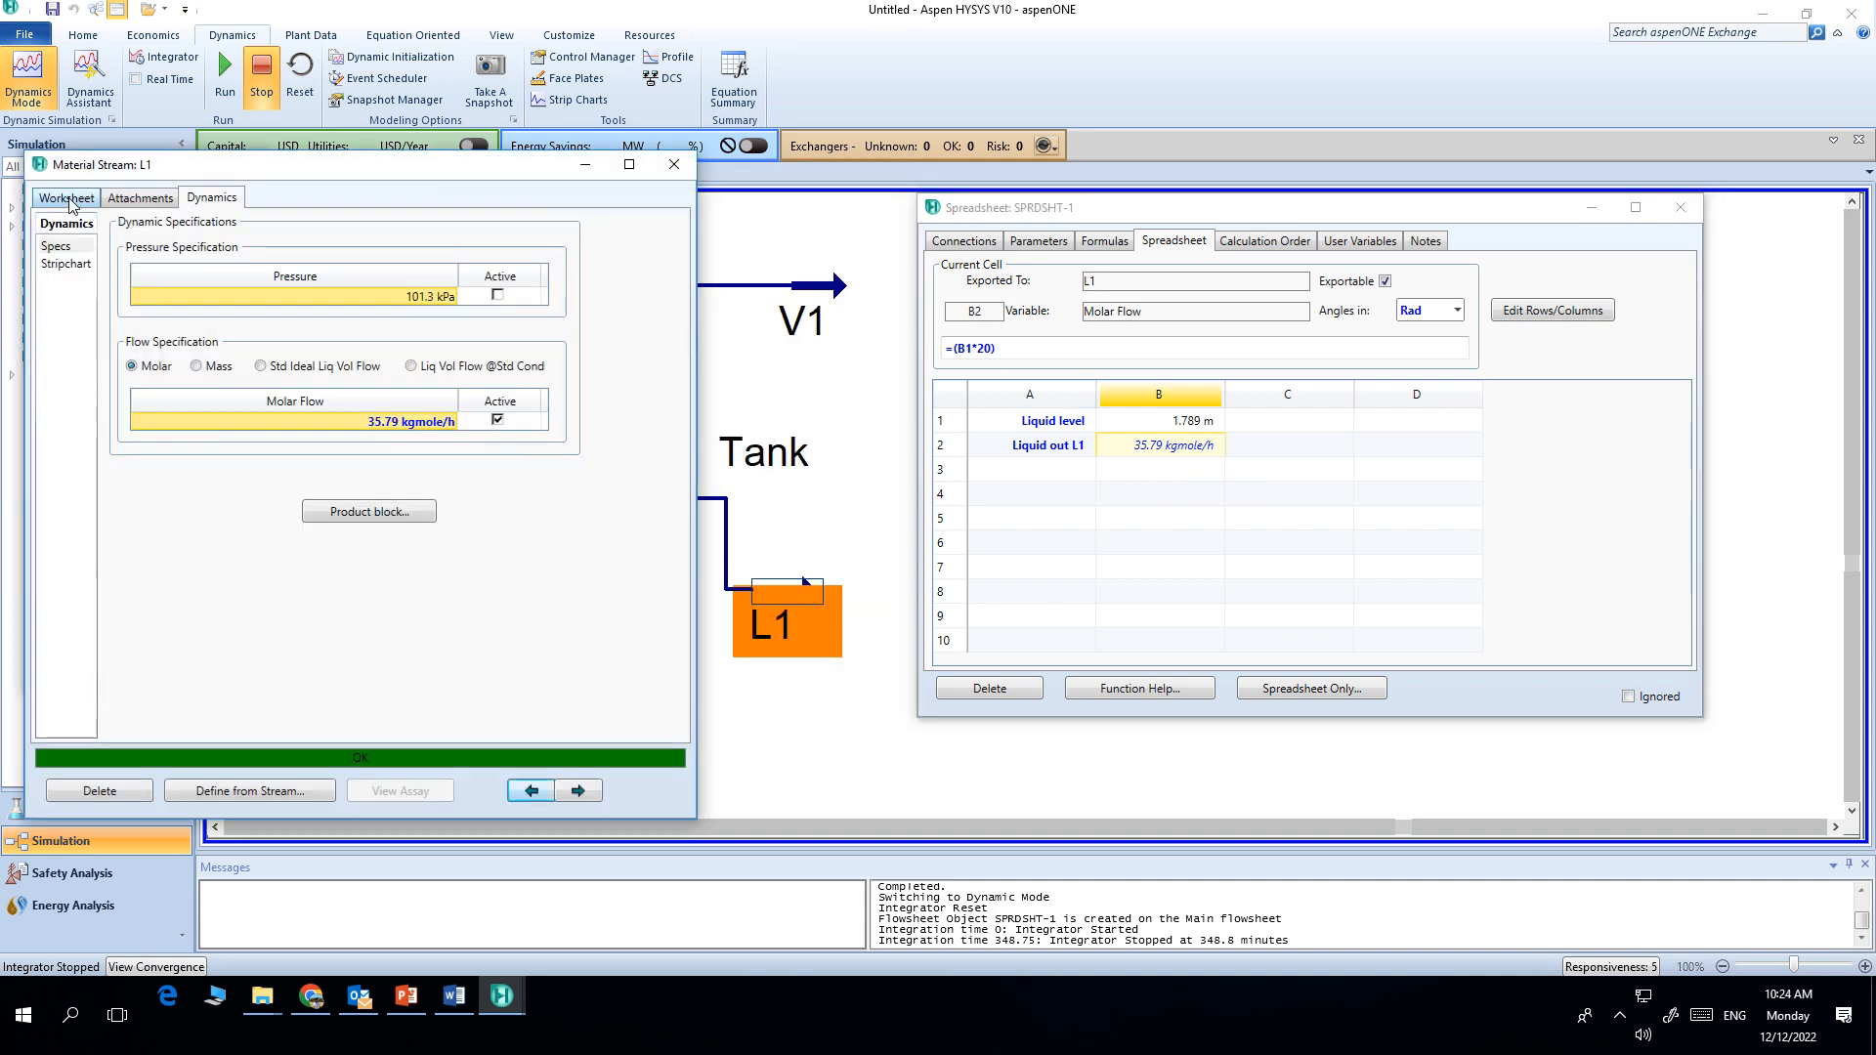
{"action": "left_click", "coordinate": [71, 203]}
{"action": "left_click", "coordinate": [484, 301]}
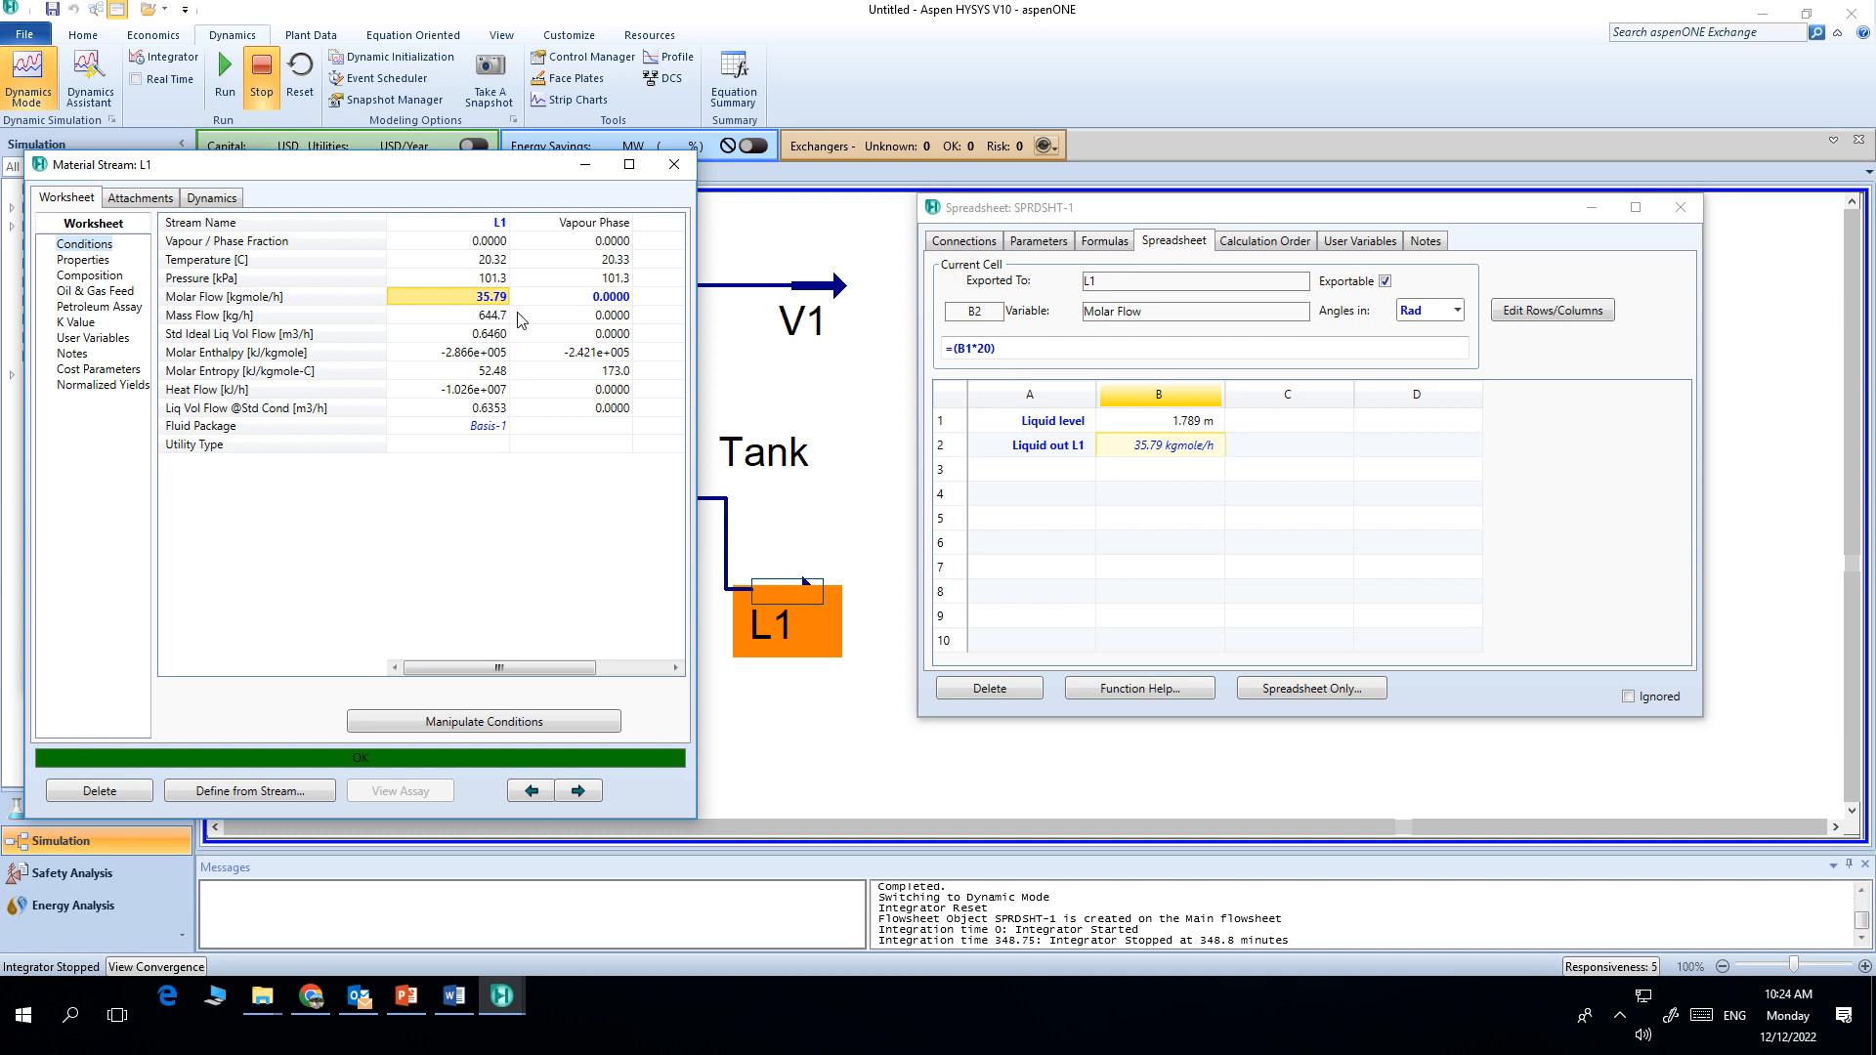
Step: Set vapour stream V1's composition to 0 H2O, 0.8 Nitrogen and 0.2 Oxygen mole fractions
{"action": "left_click", "coordinate": [674, 165]}
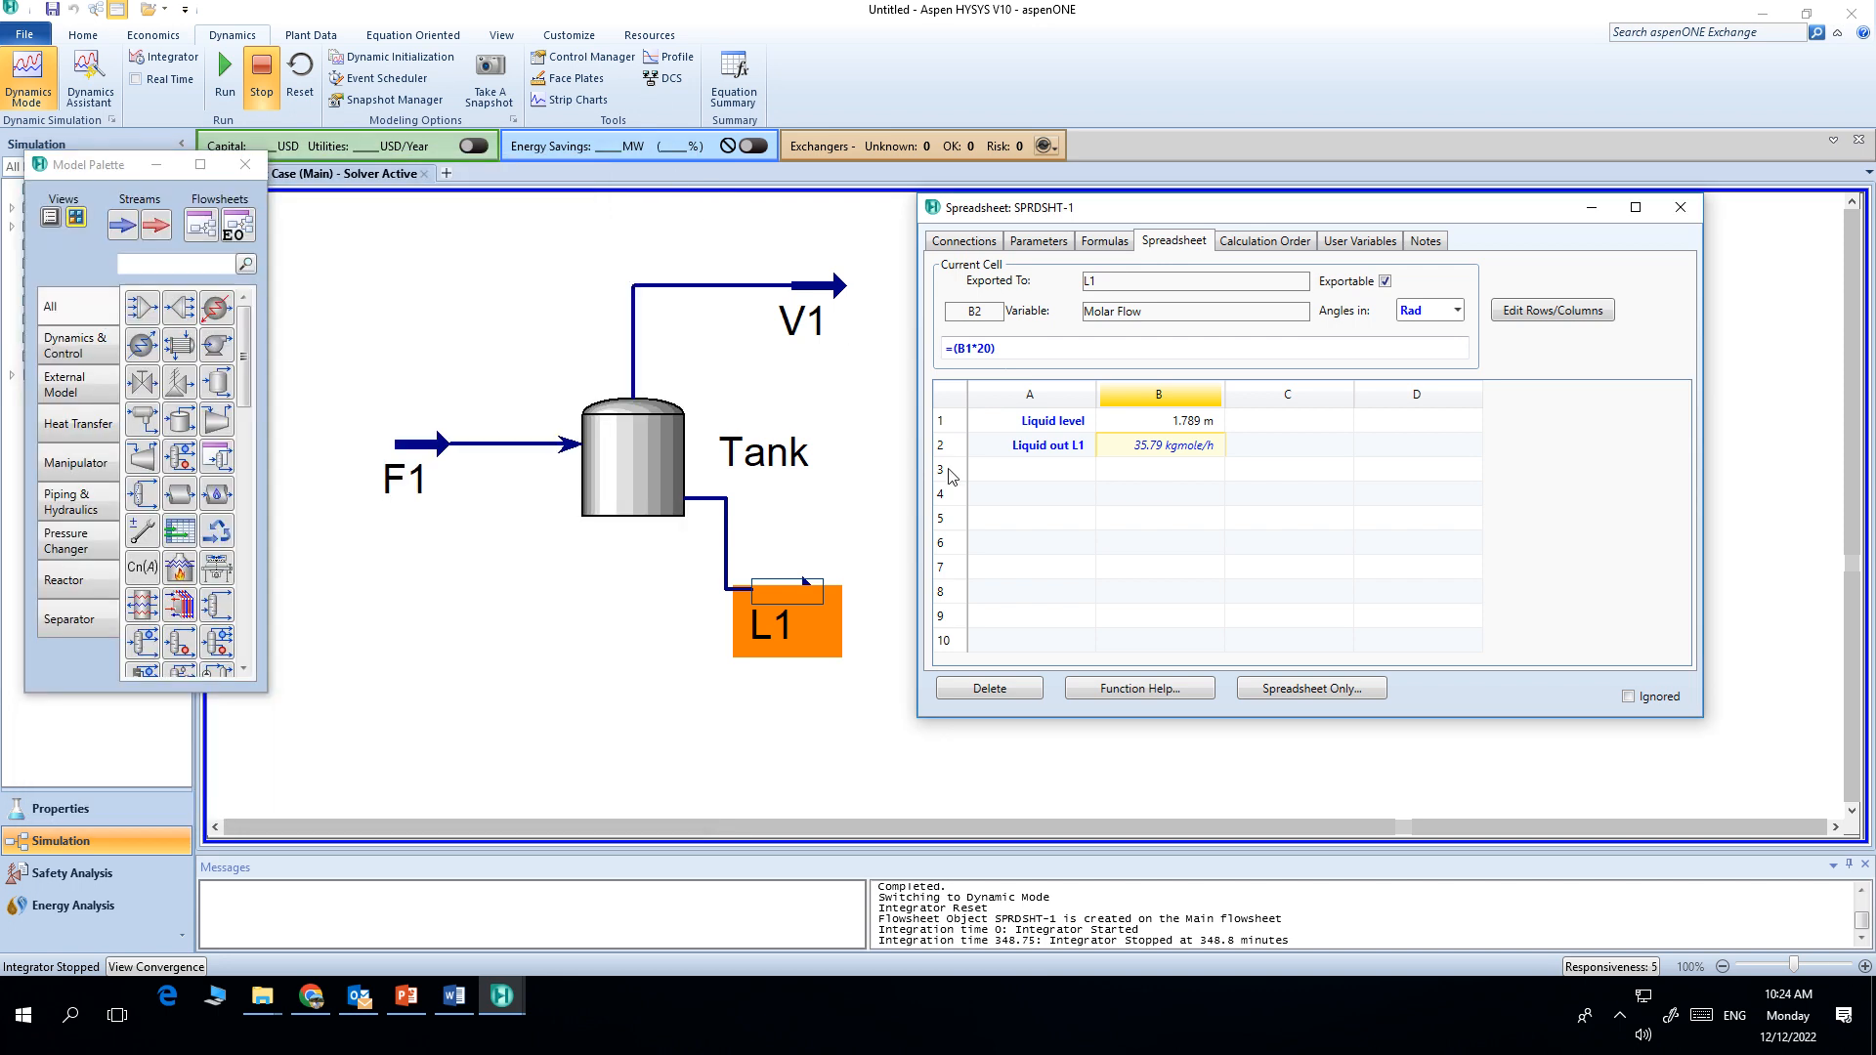
{"action": "double_click", "coordinate": [815, 291]}
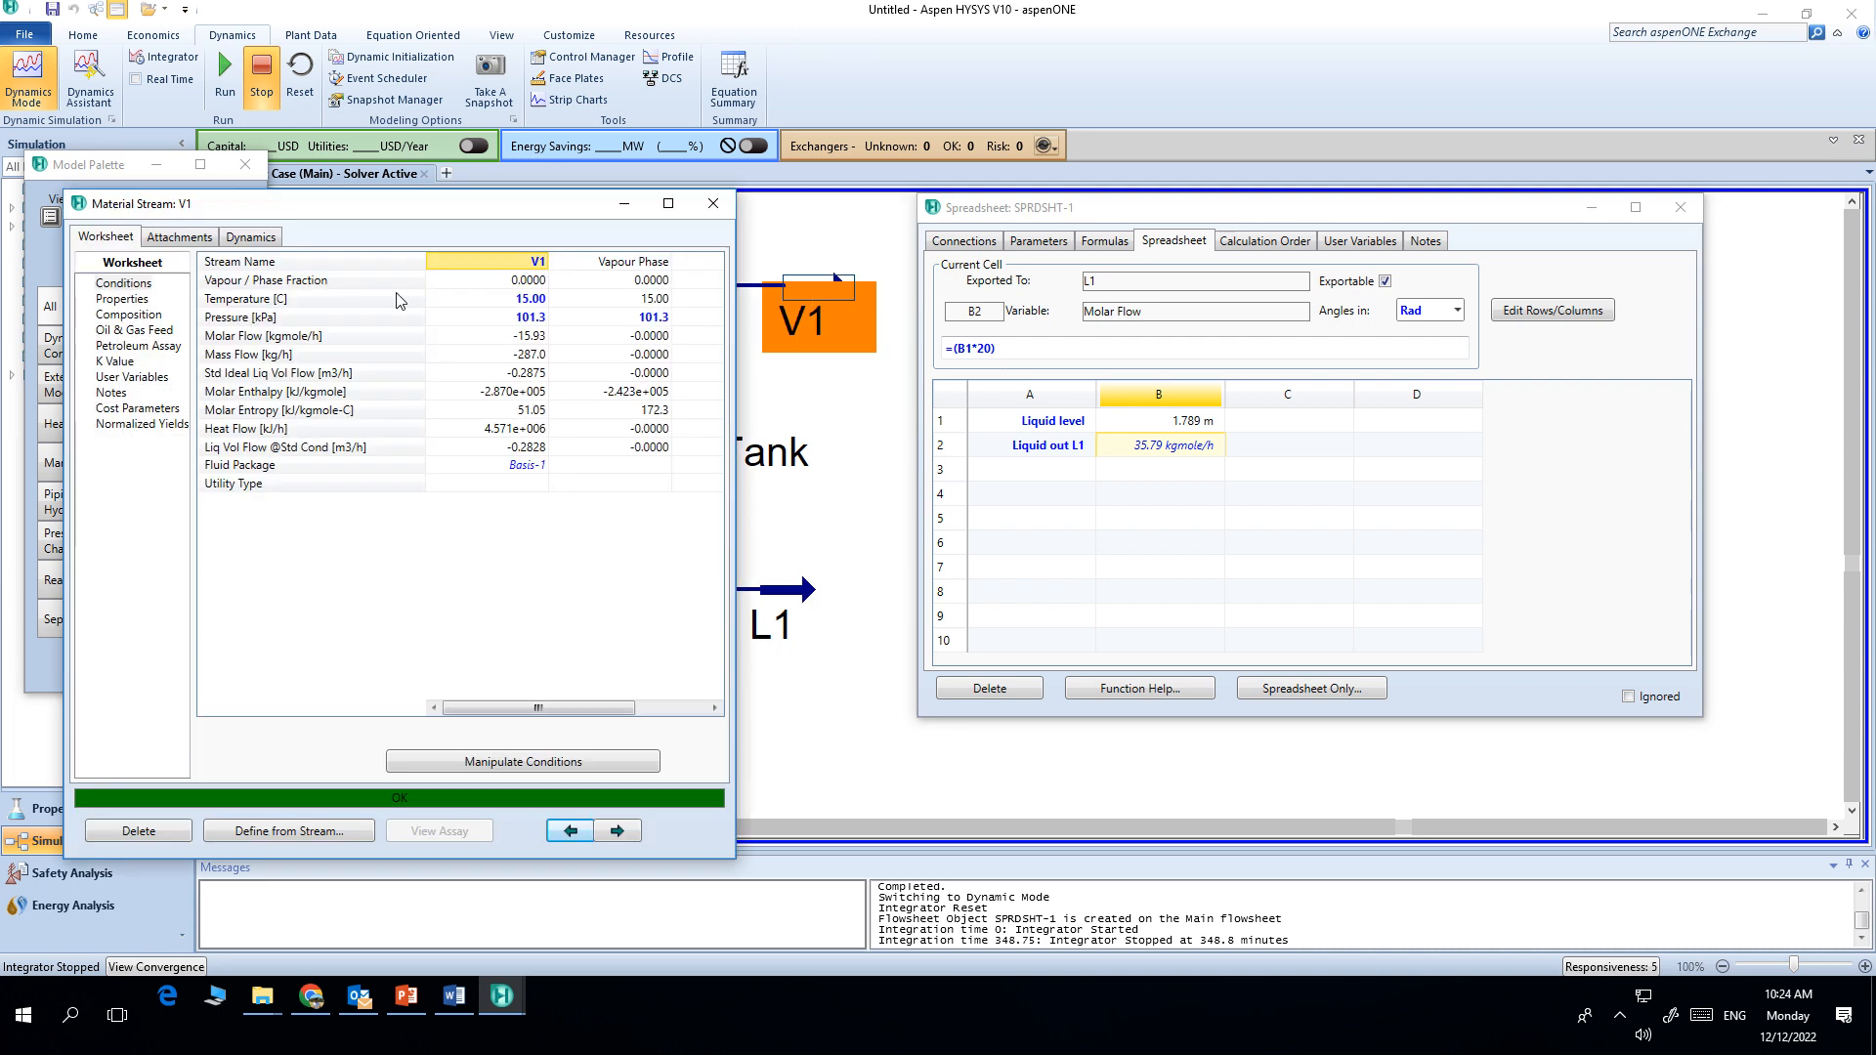
{"action": "left_click", "coordinate": [251, 237]}
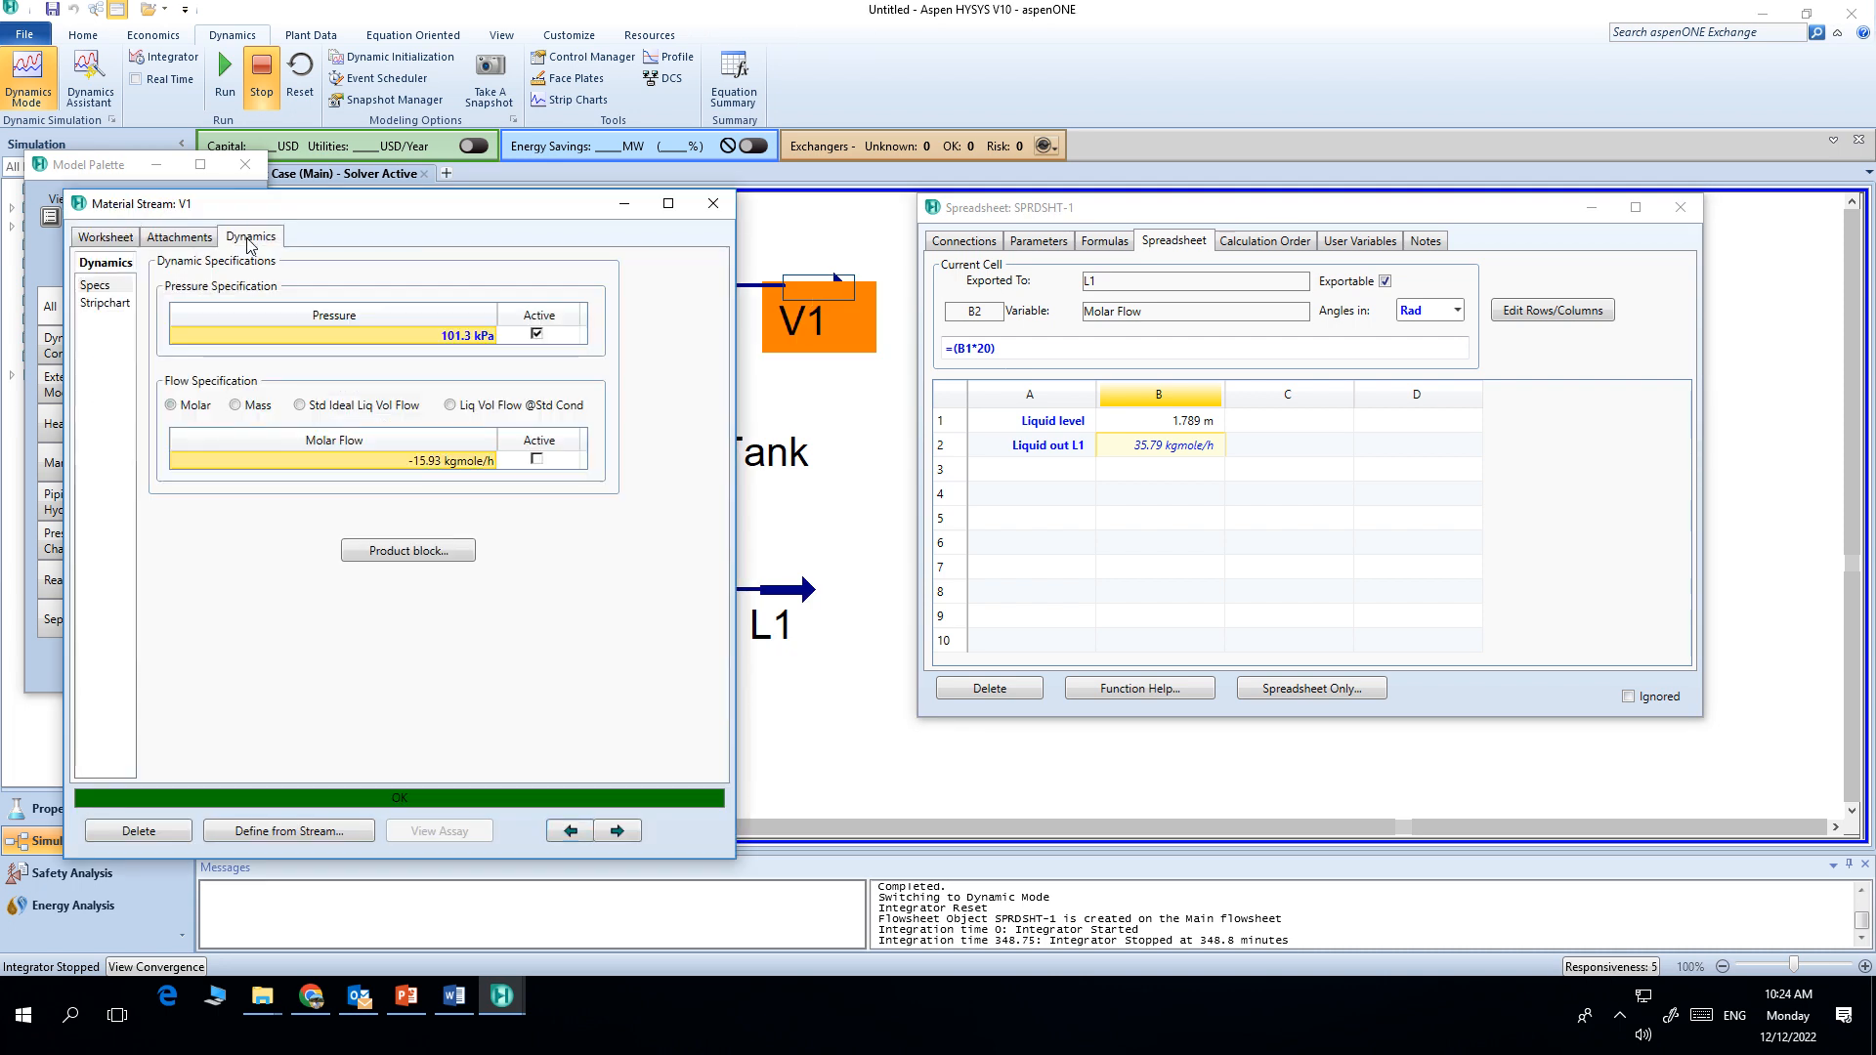
{"action": "left_click", "coordinate": [107, 240]}
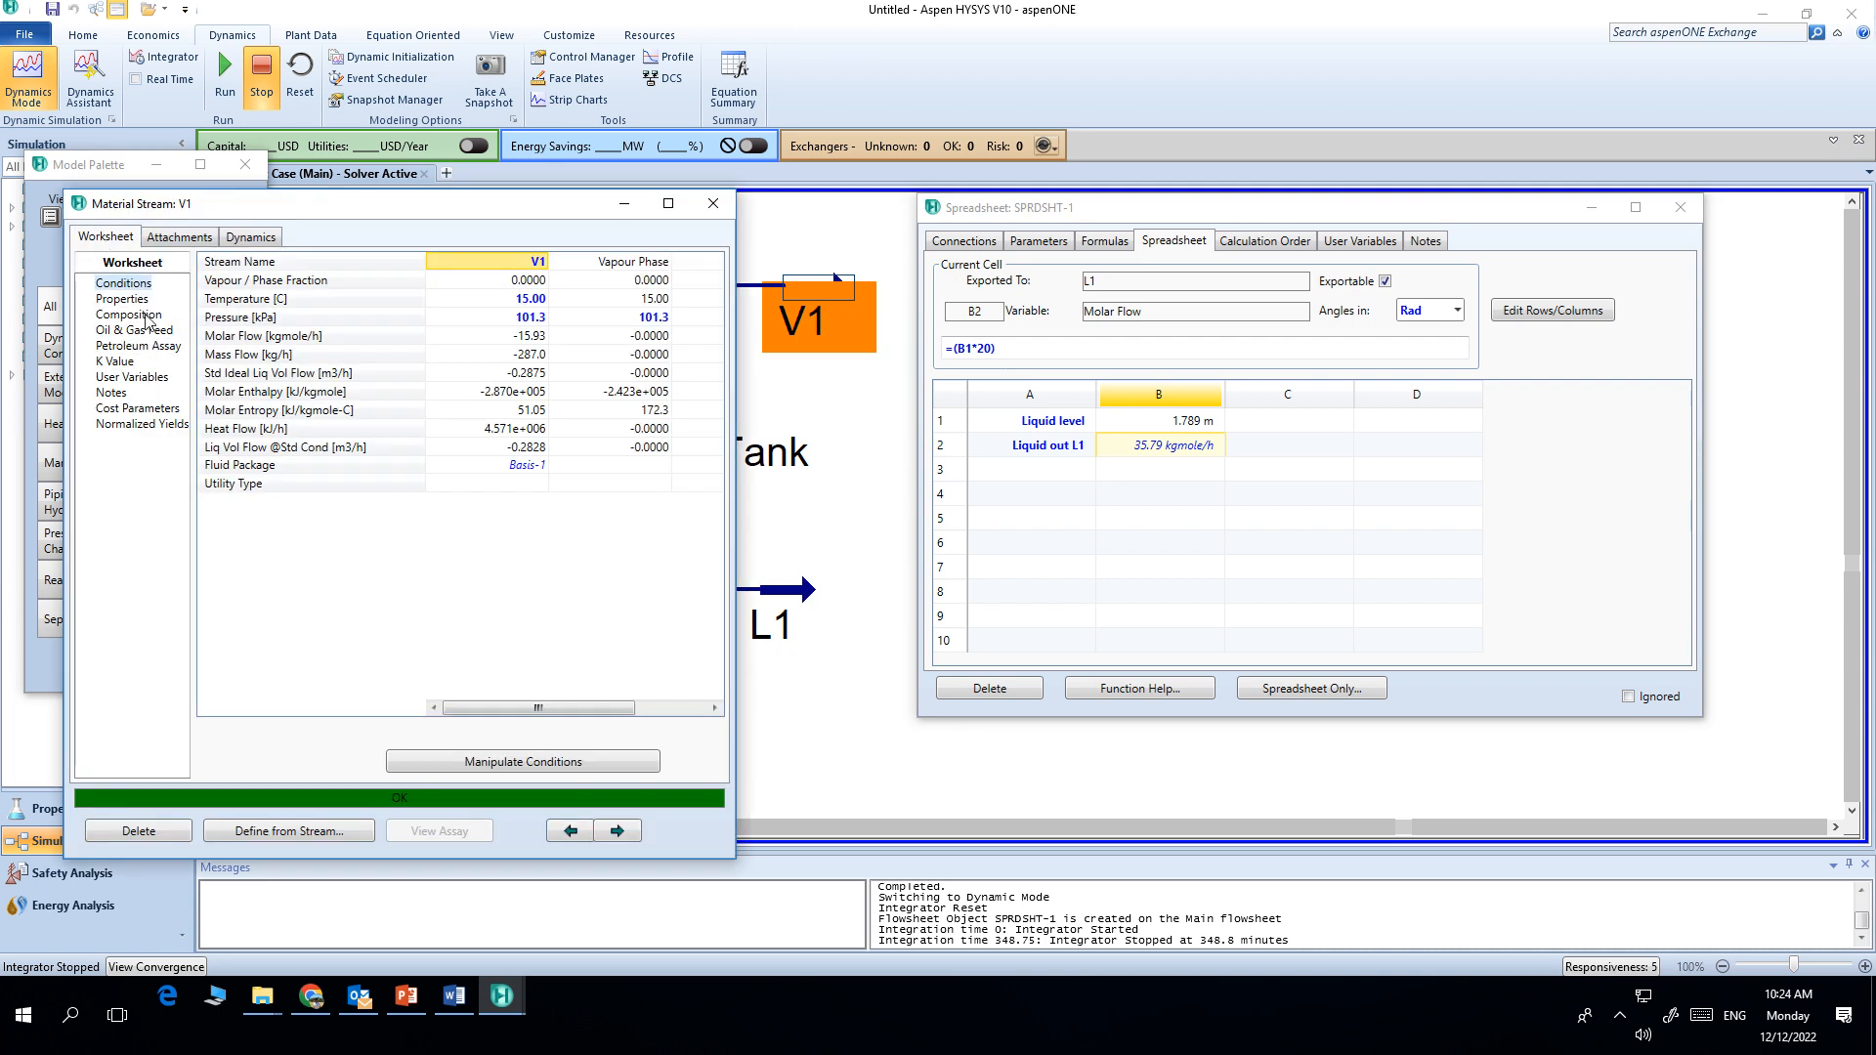
{"action": "left_click", "coordinate": [149, 314]}
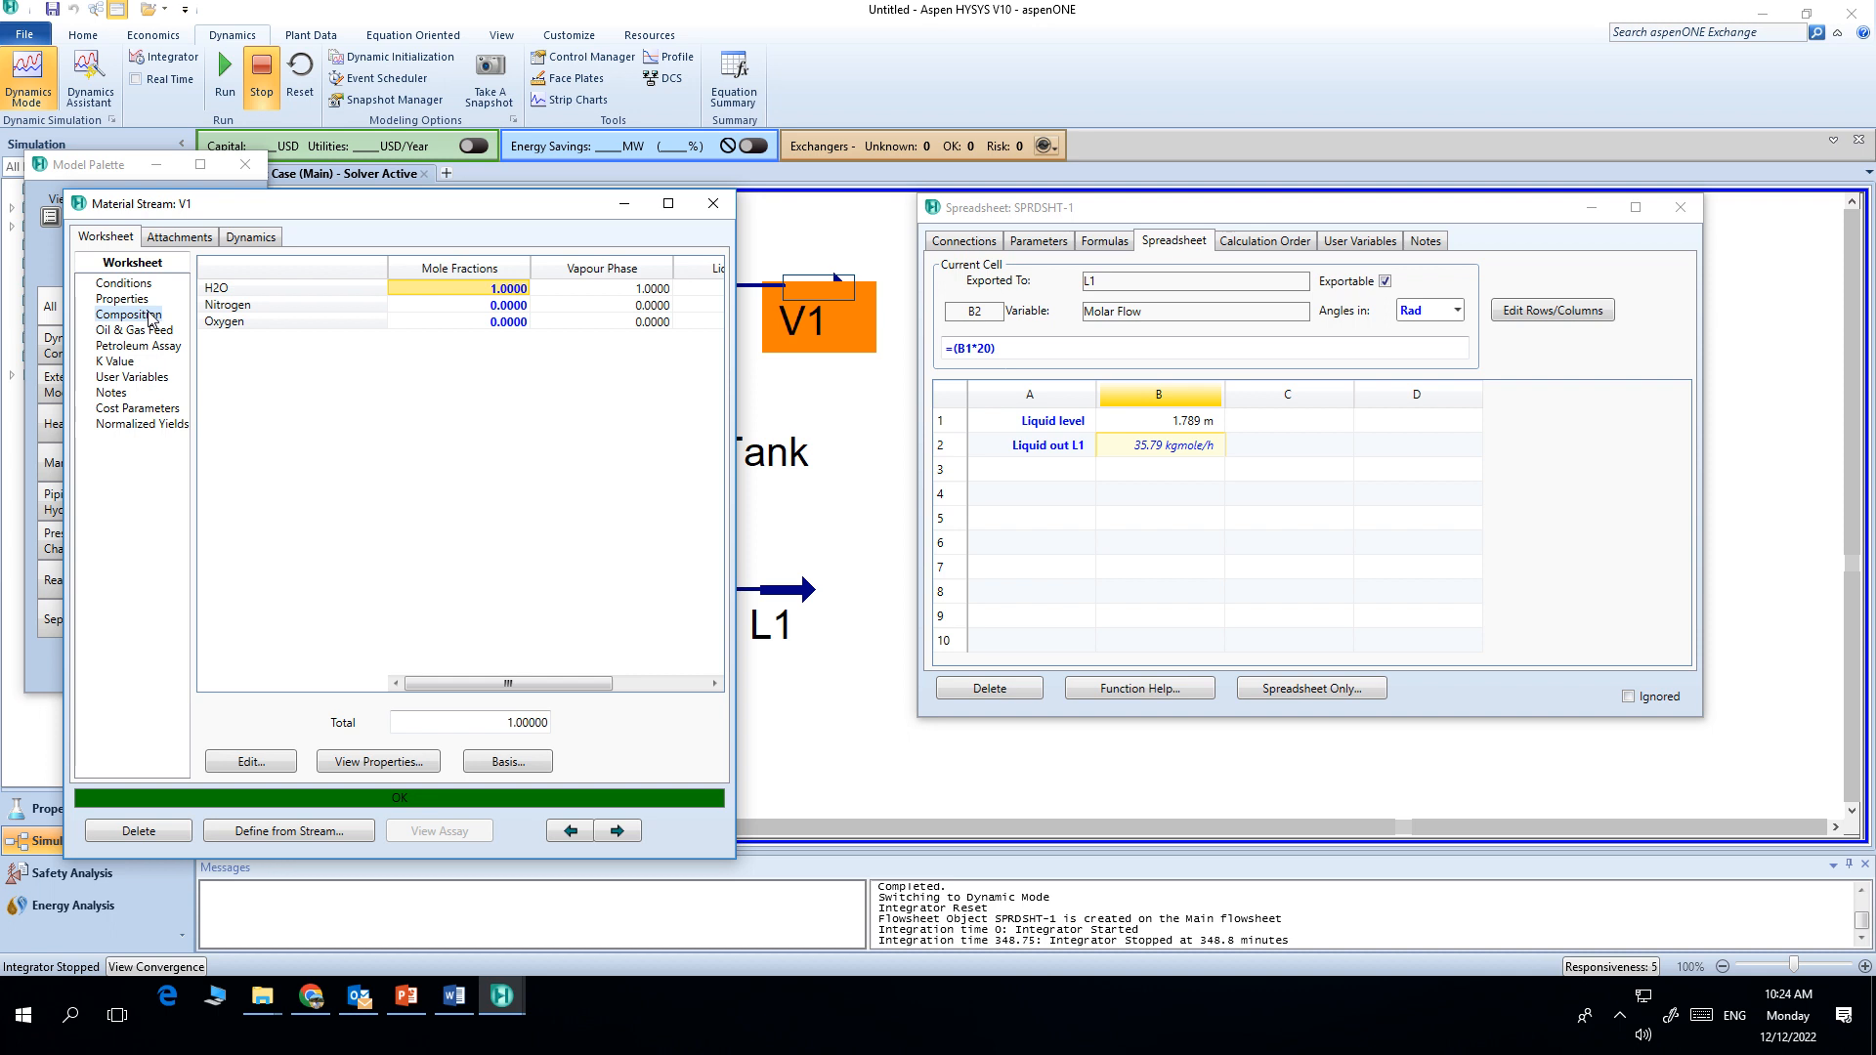
{"action": "double_click", "coordinate": [458, 294]}
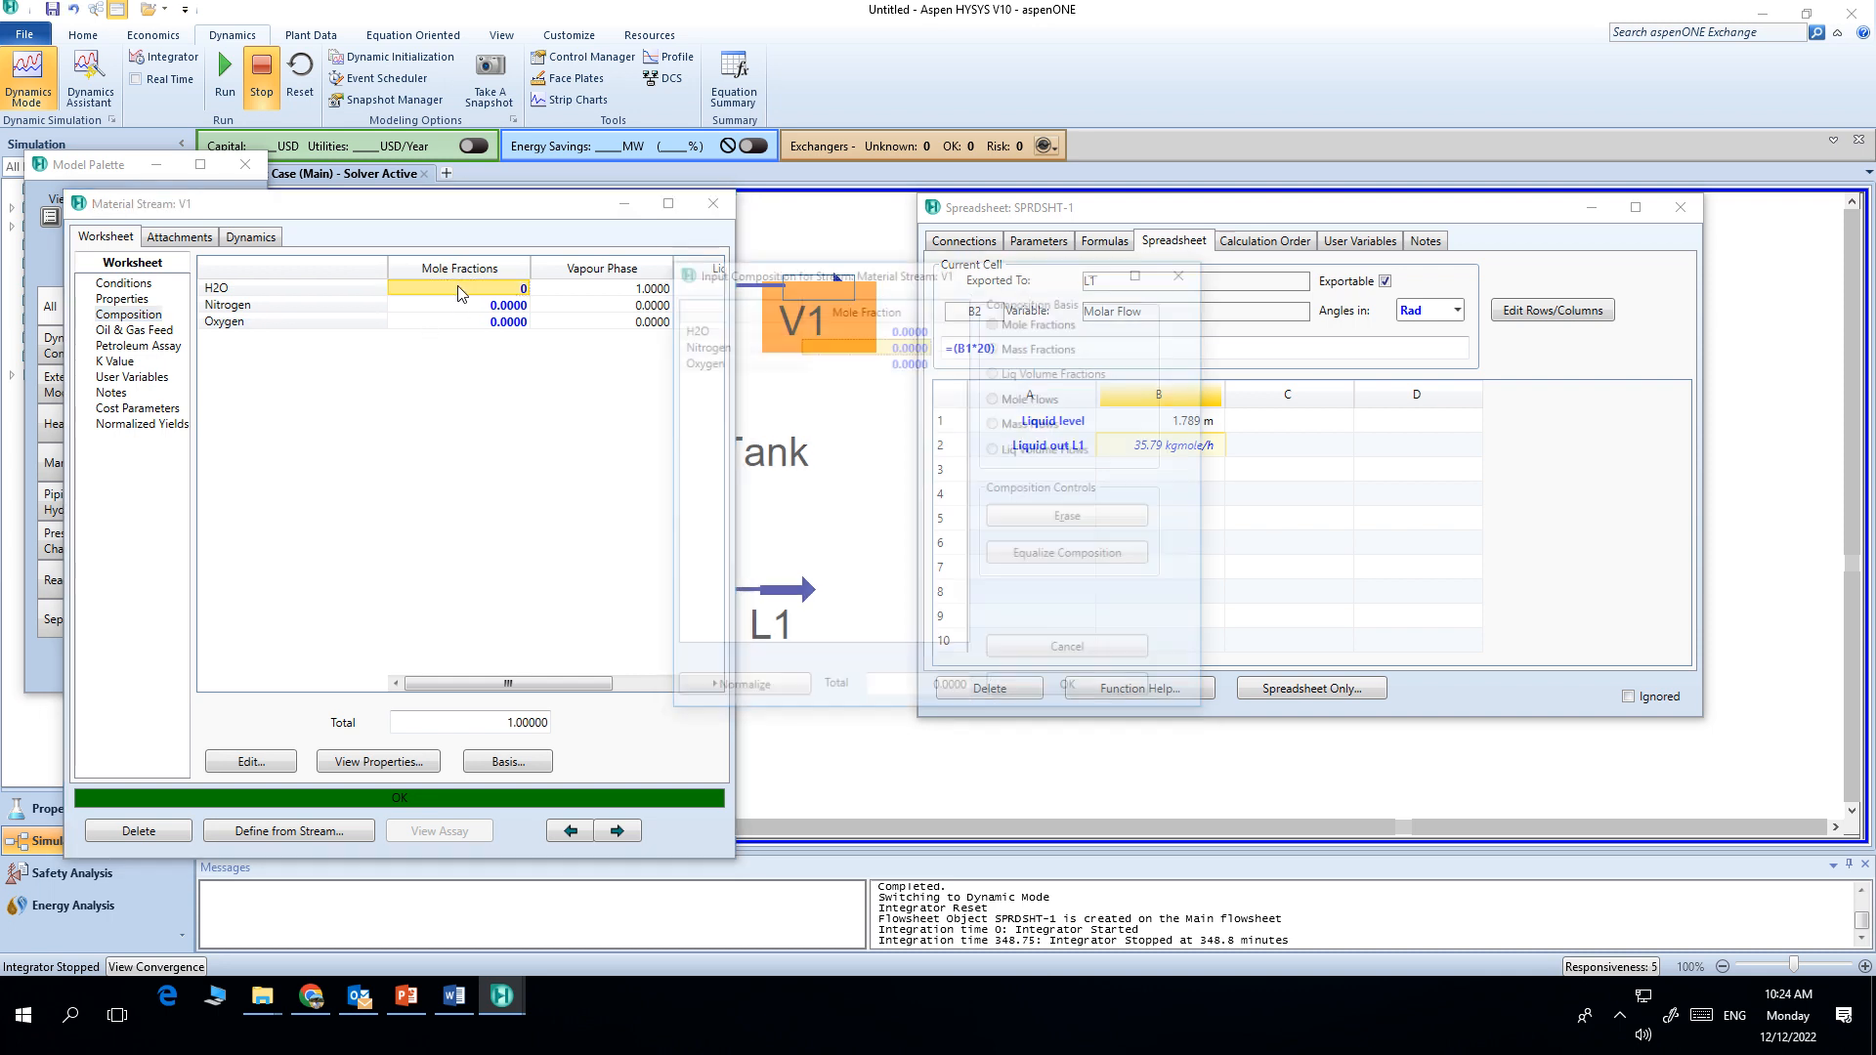
{"action": "type", "text": "0"}
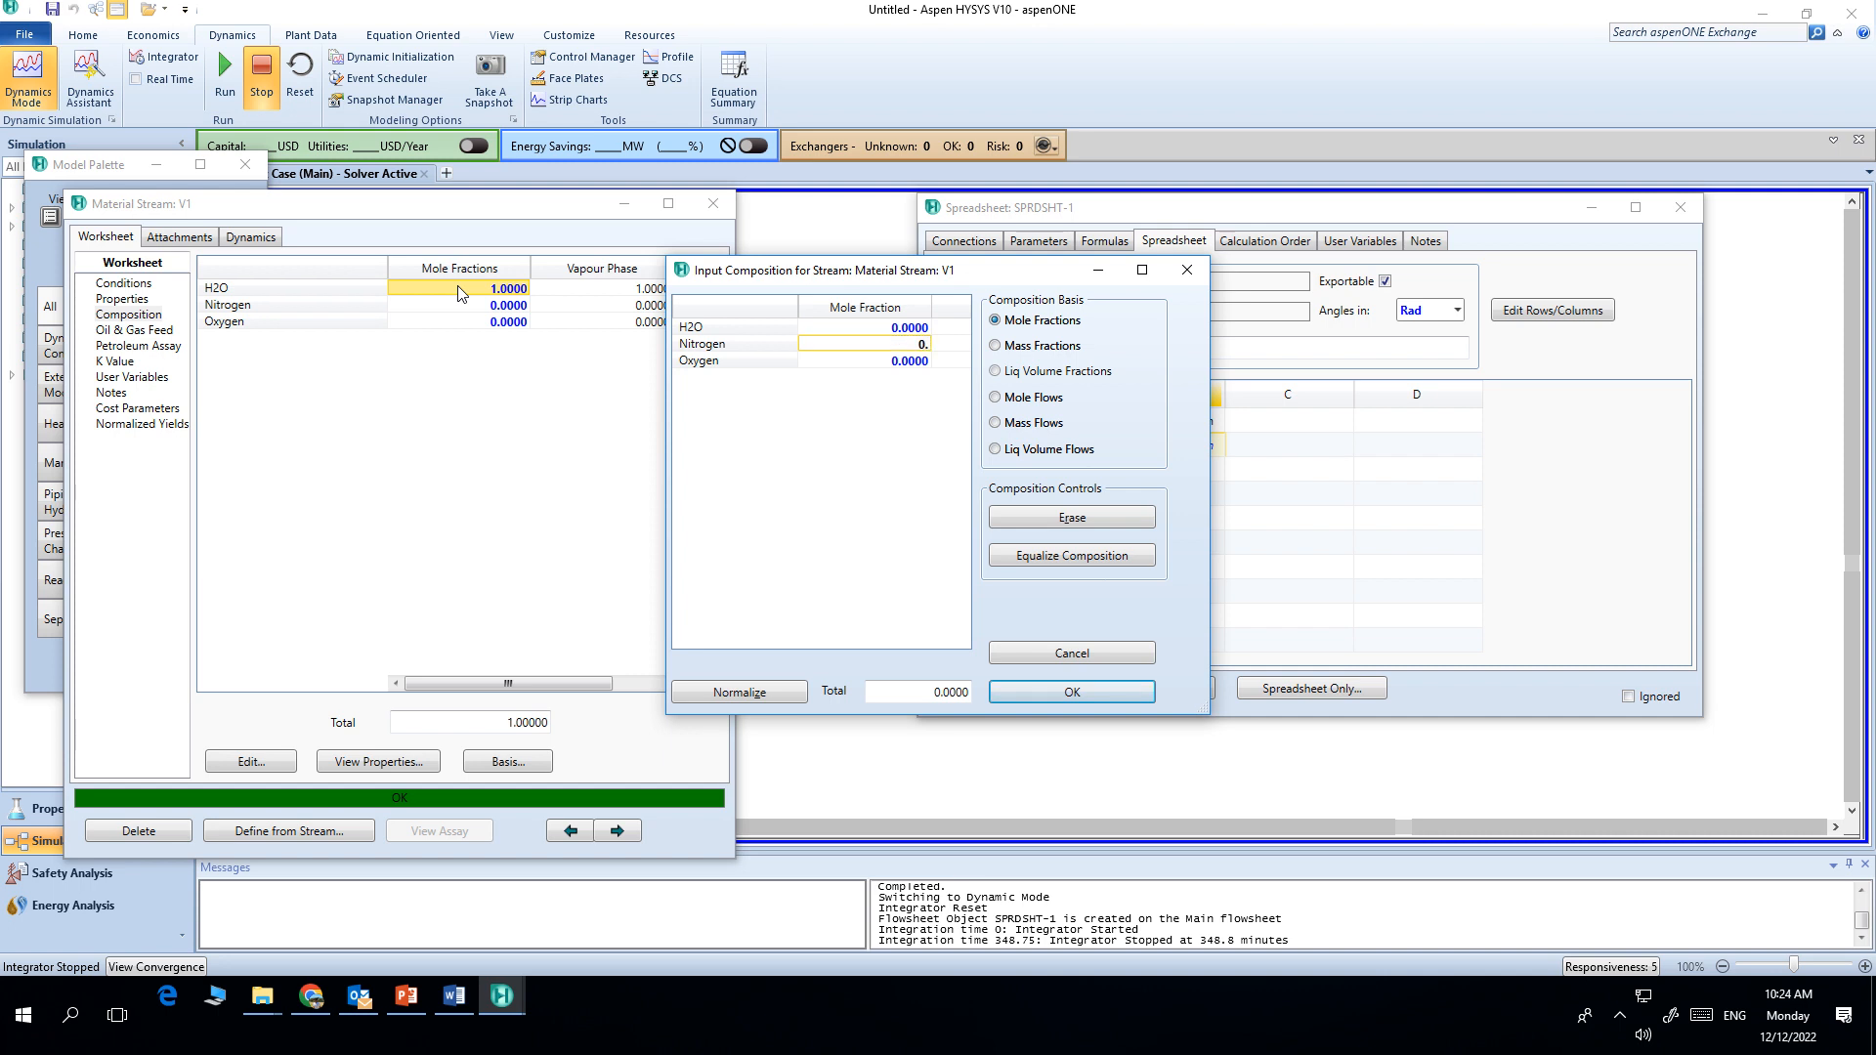
{"action": "type", "text": ".8"}
{"action": "key", "text": "Return"}
{"action": "type", "text": "0.2"}
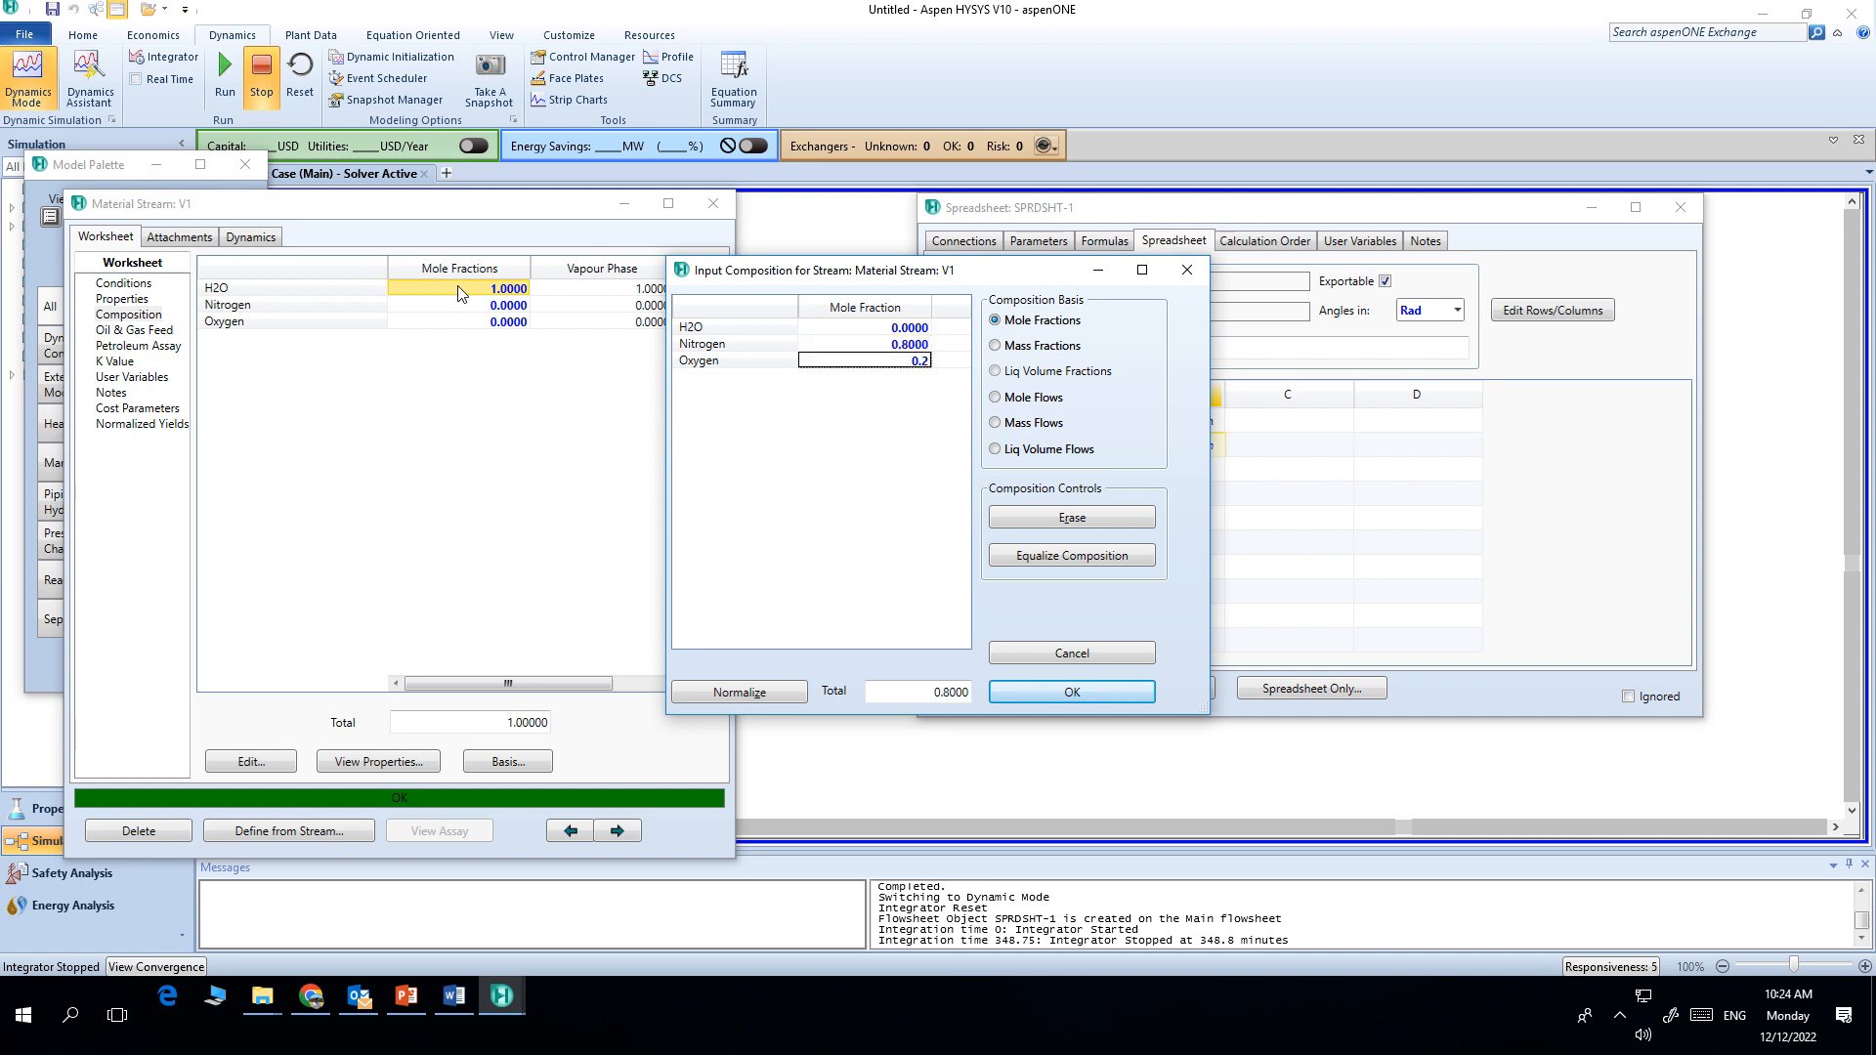
{"action": "key", "text": "Return"}
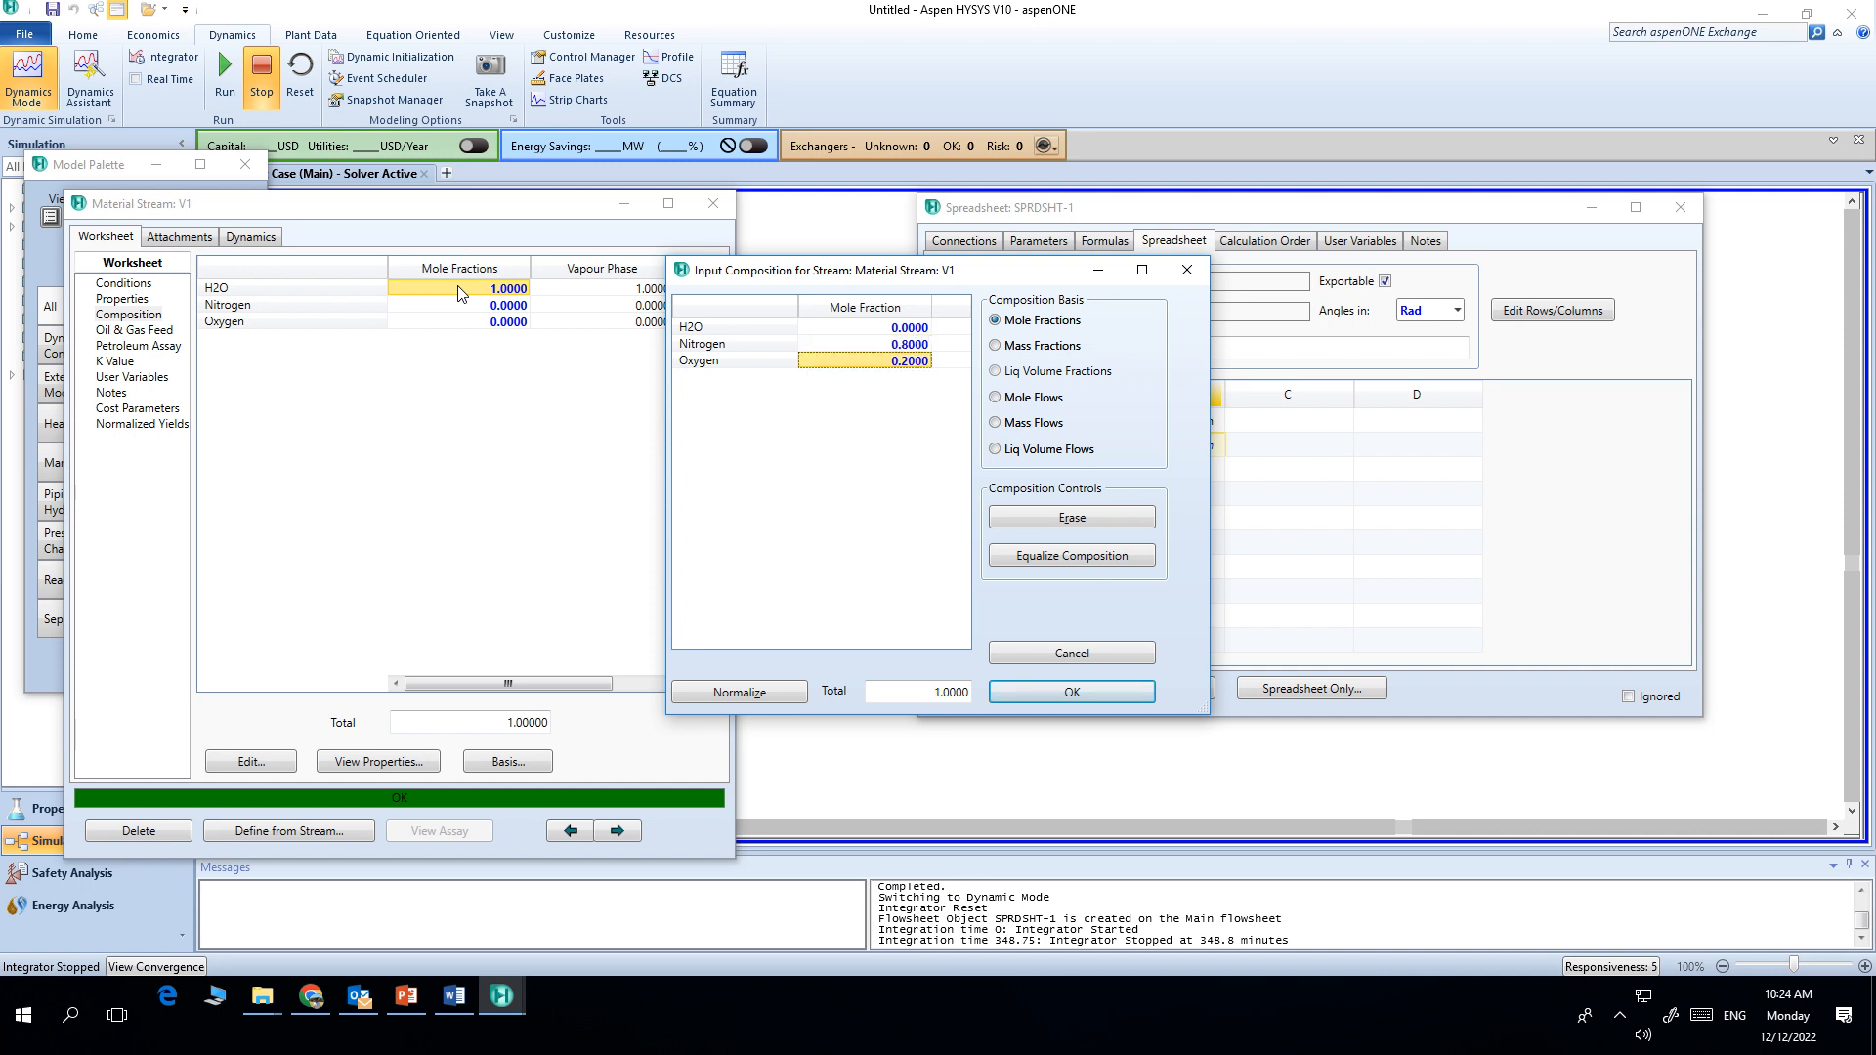
{"action": "left_click", "coordinate": [1072, 692]}
{"action": "left_click", "coordinate": [713, 204]}
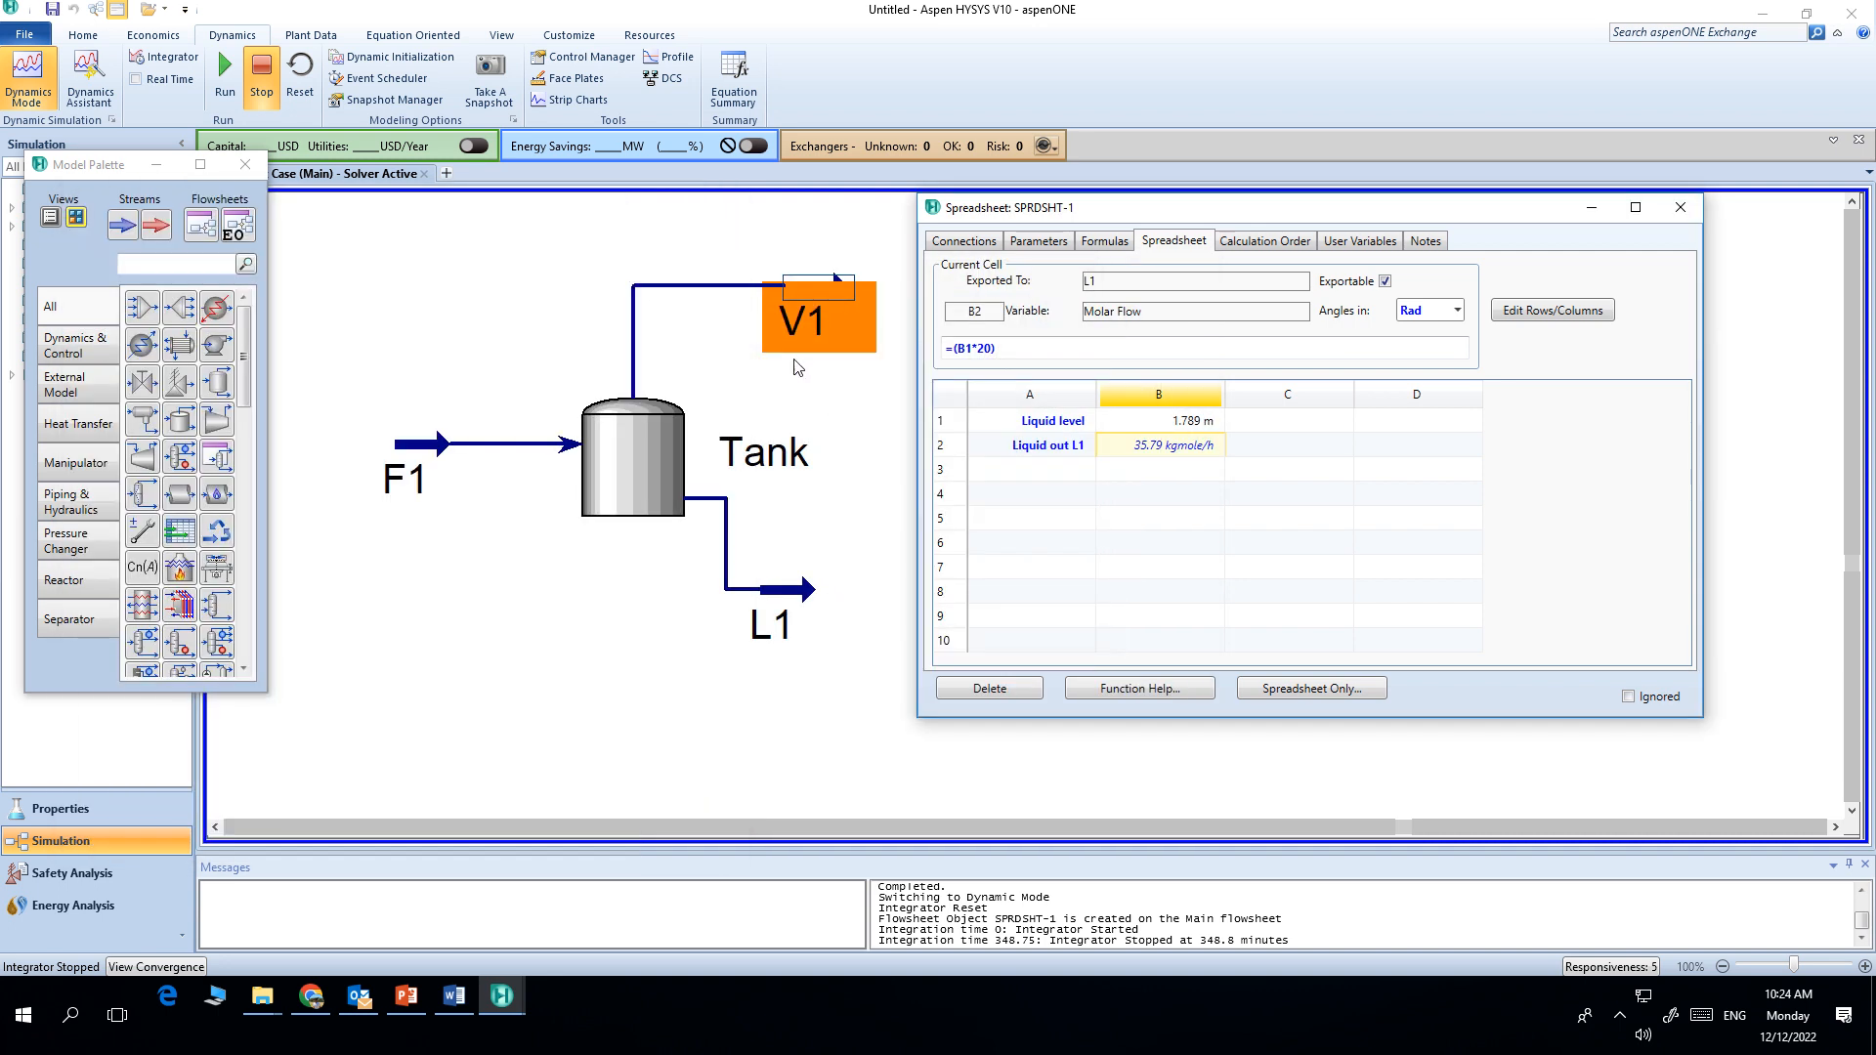
Step: Reopen stream V1's composition to check the entered mole fractions
{"action": "left_click", "coordinate": [839, 381]}
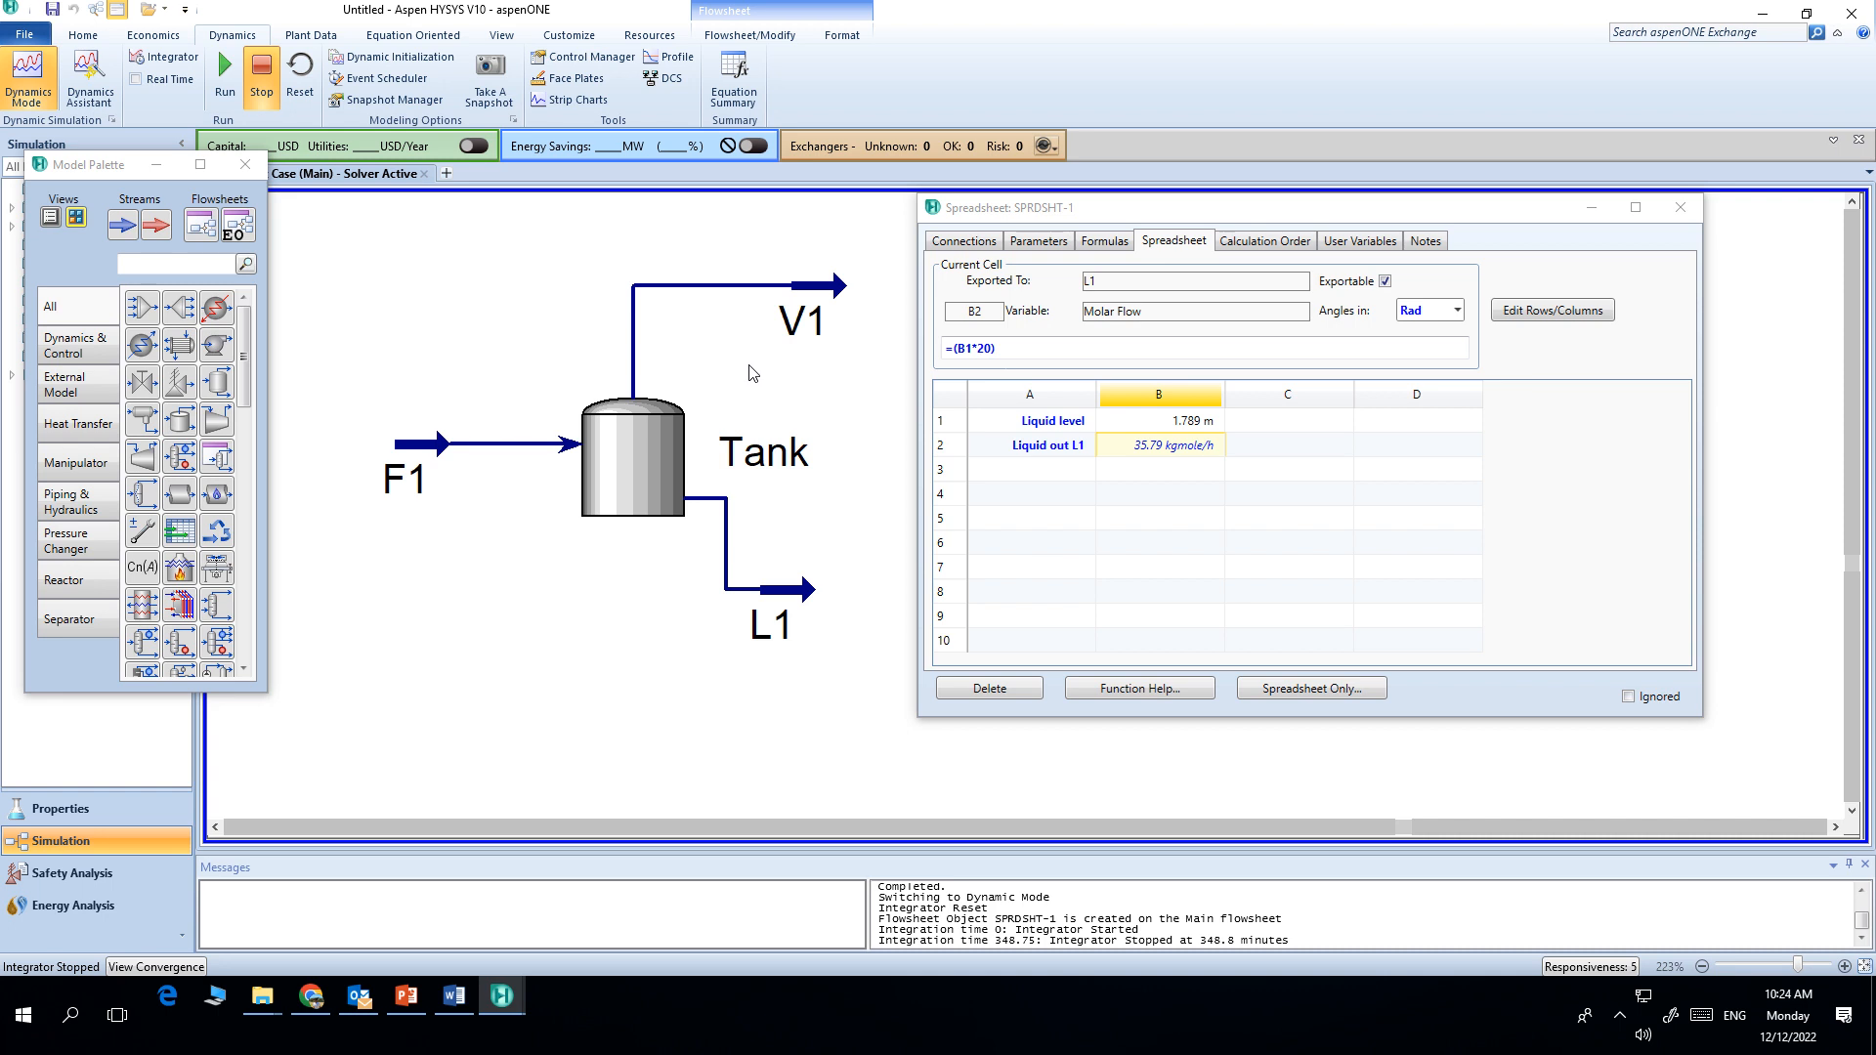
{"action": "double_click", "coordinate": [806, 293]}
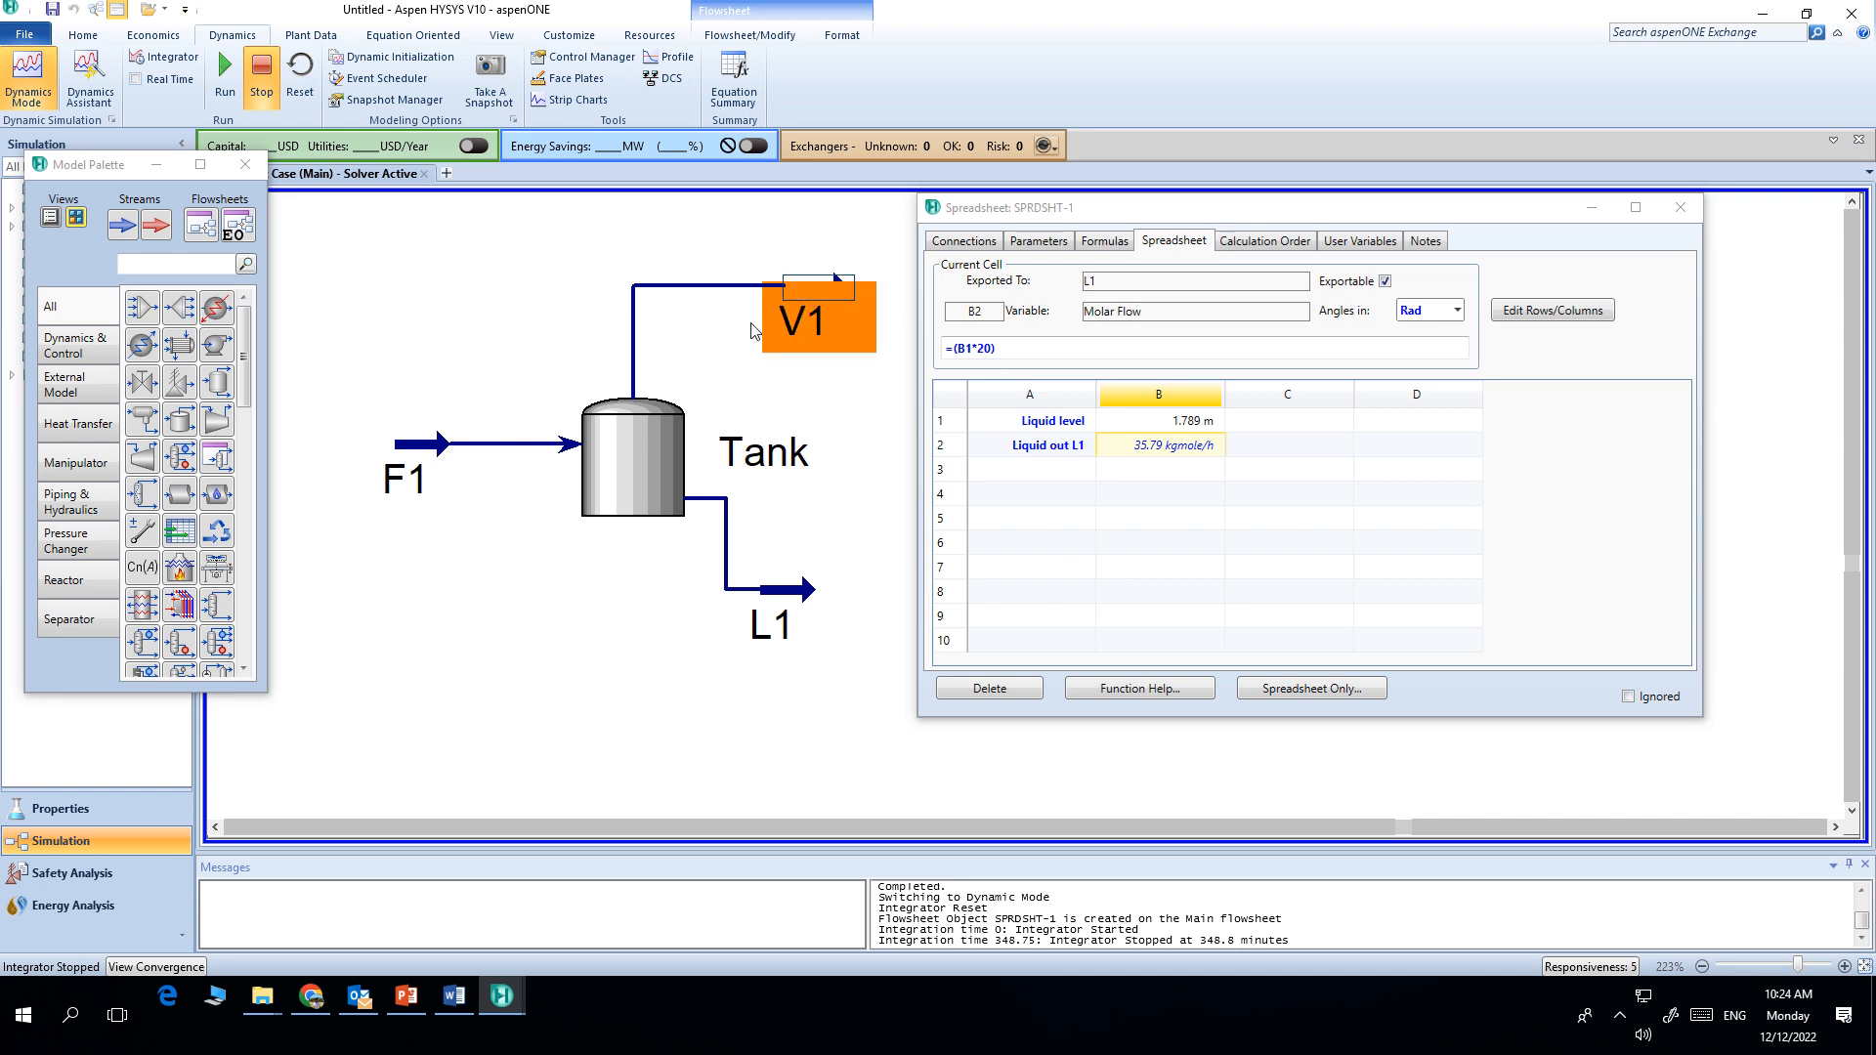
{"action": "left_click", "coordinate": [161, 355]}
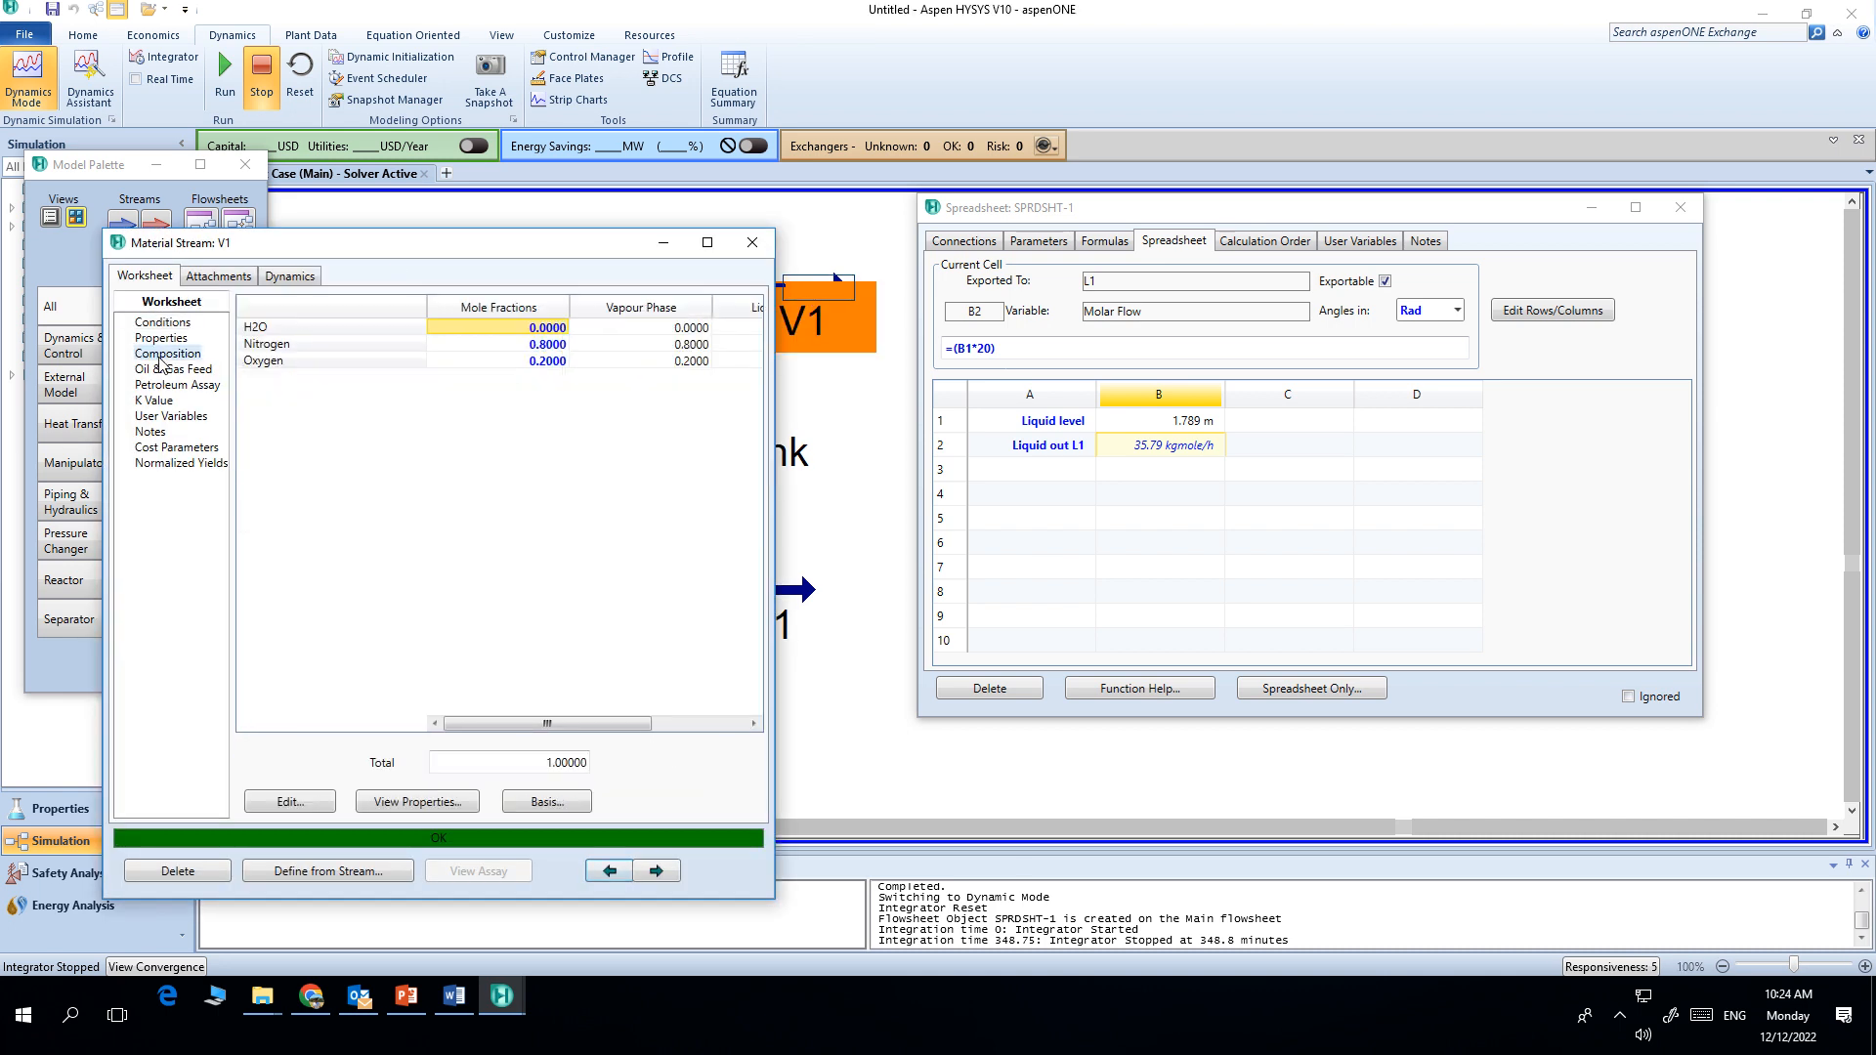
{"action": "left_click", "coordinate": [752, 242]}
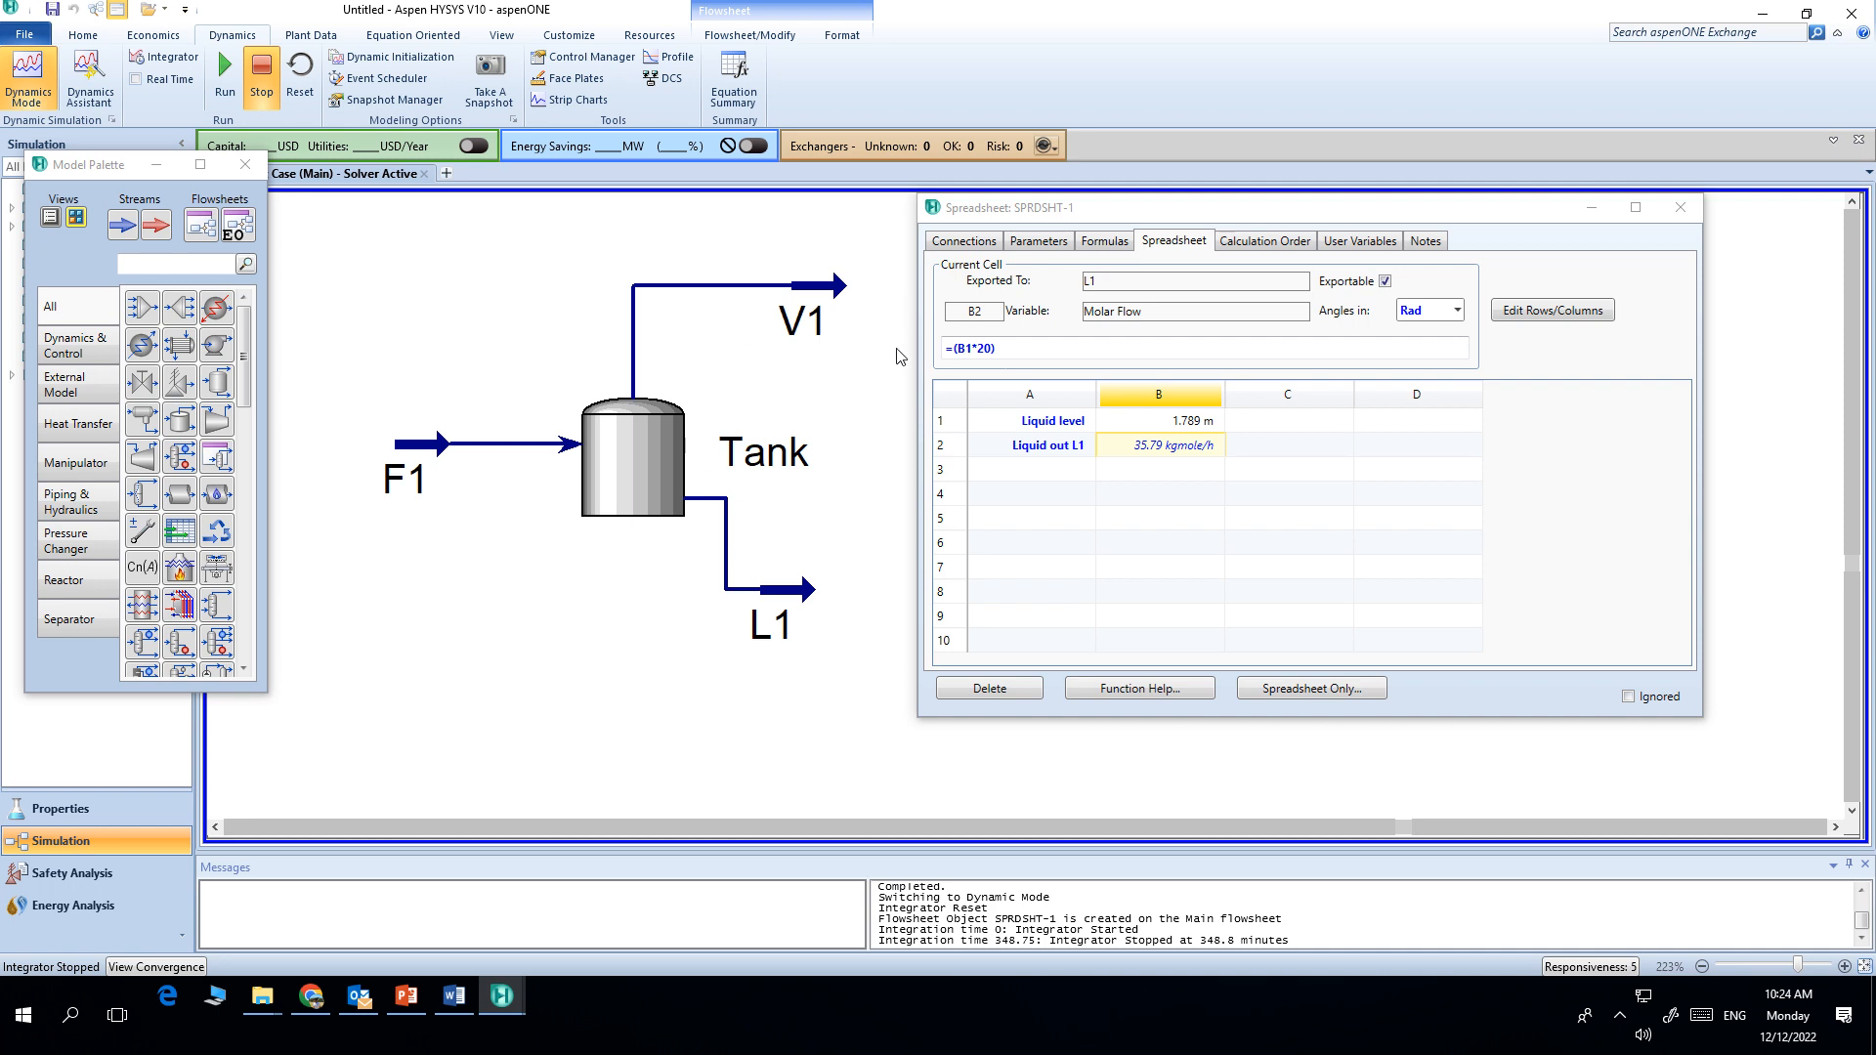
Step: Close the spreadsheet and add a new strip chart data logger
{"action": "left_click", "coordinate": [1680, 209]}
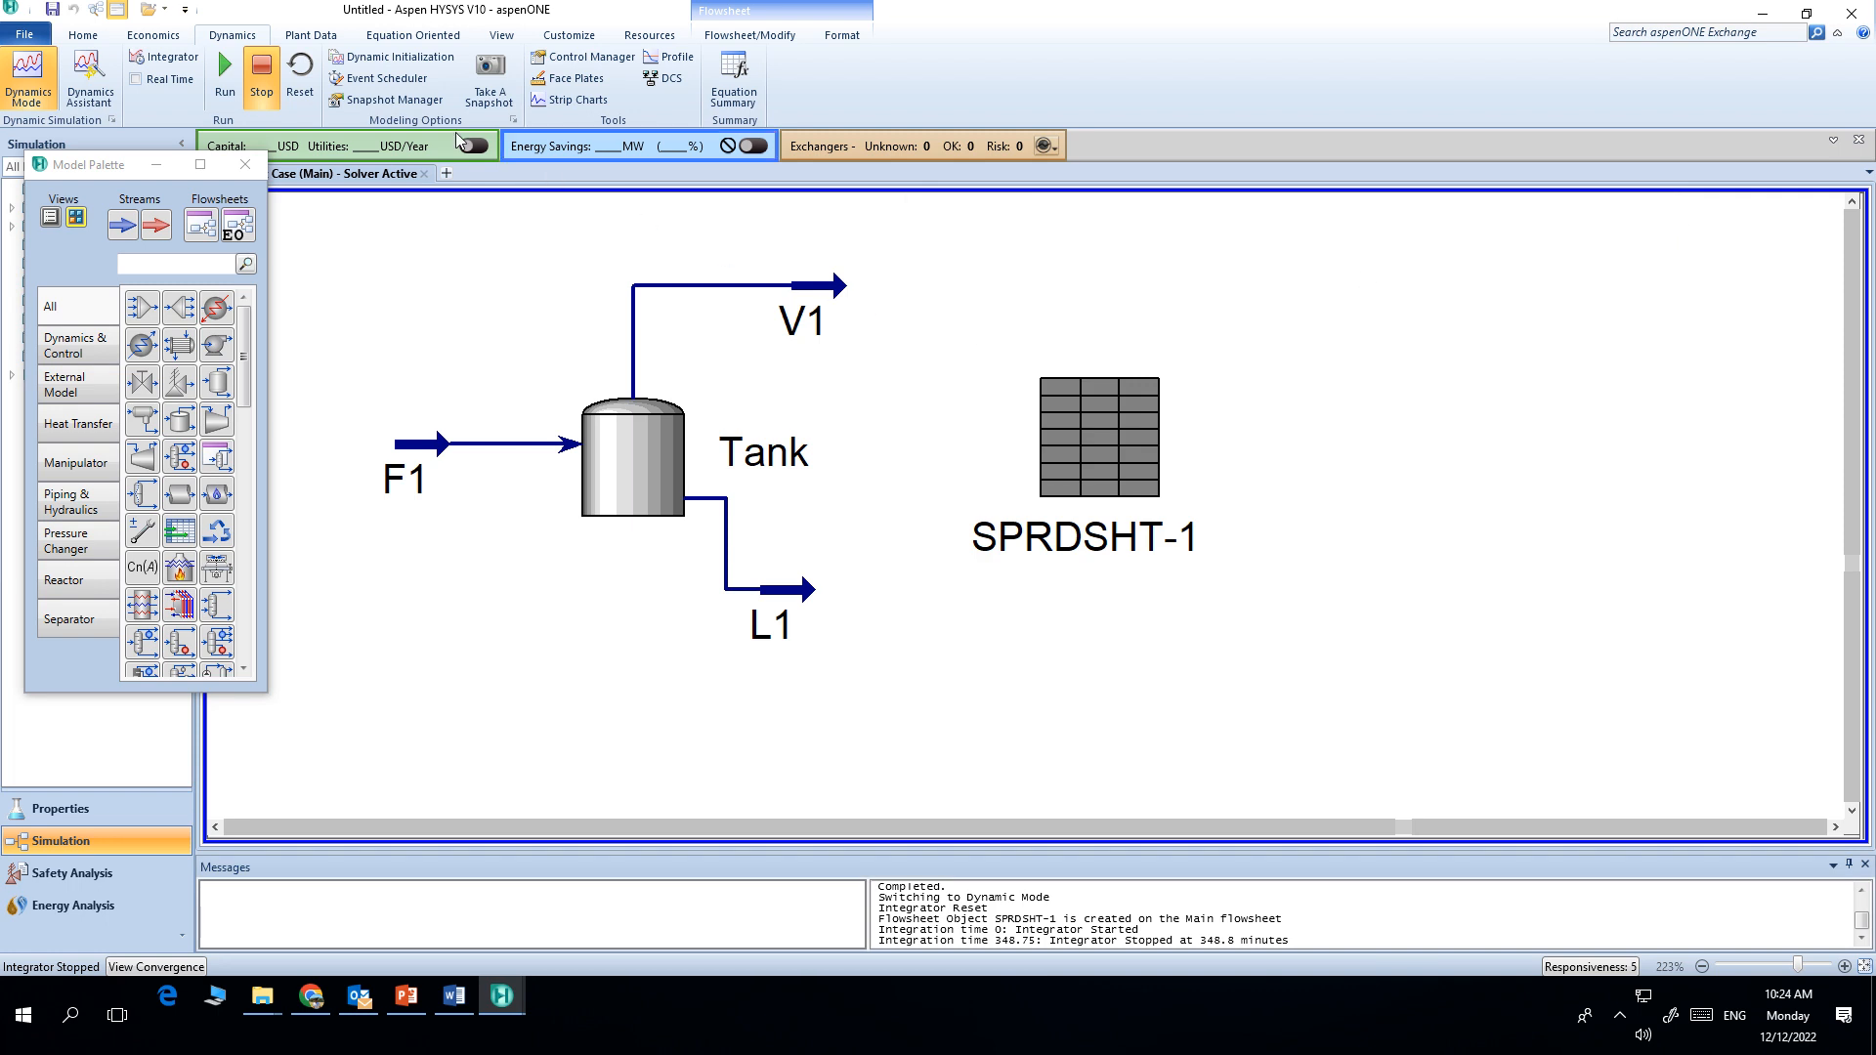
{"action": "left_click", "coordinate": [583, 100]}
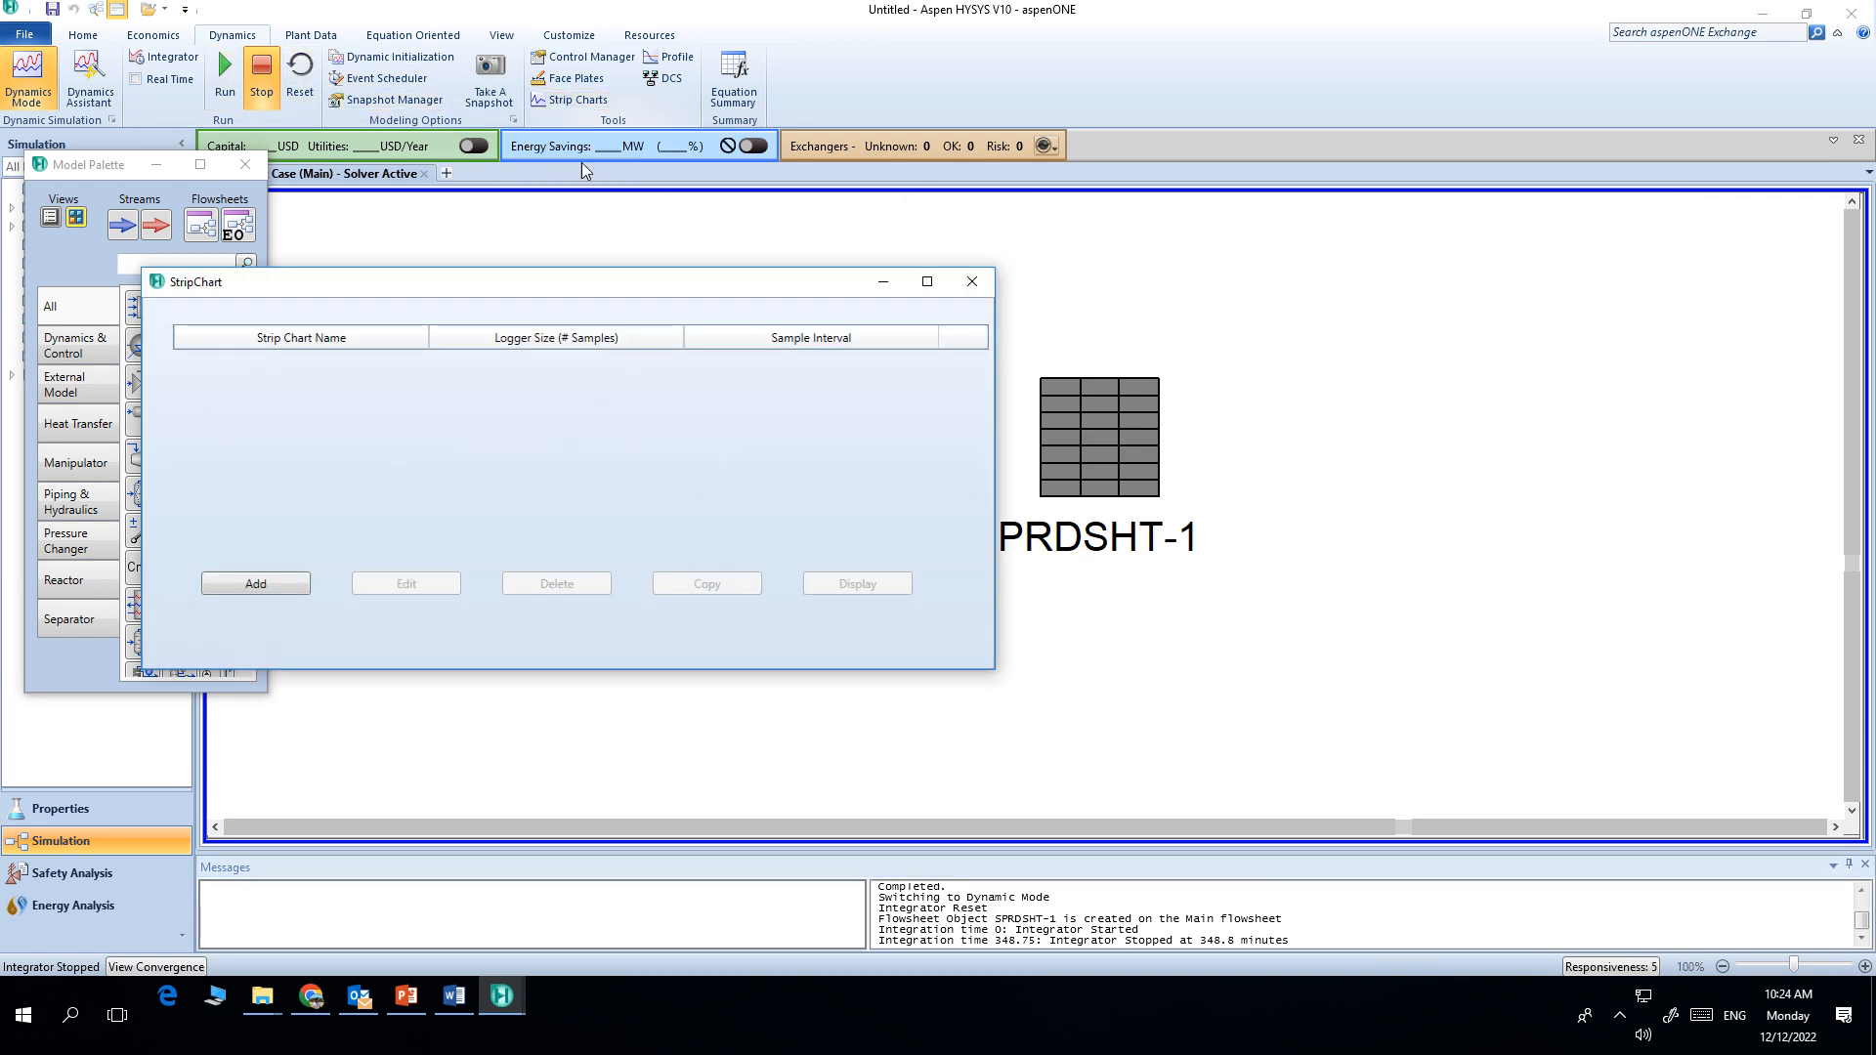
{"action": "left_click_drag", "start_coordinate": [555, 278], "coordinate": [1317, 238]}
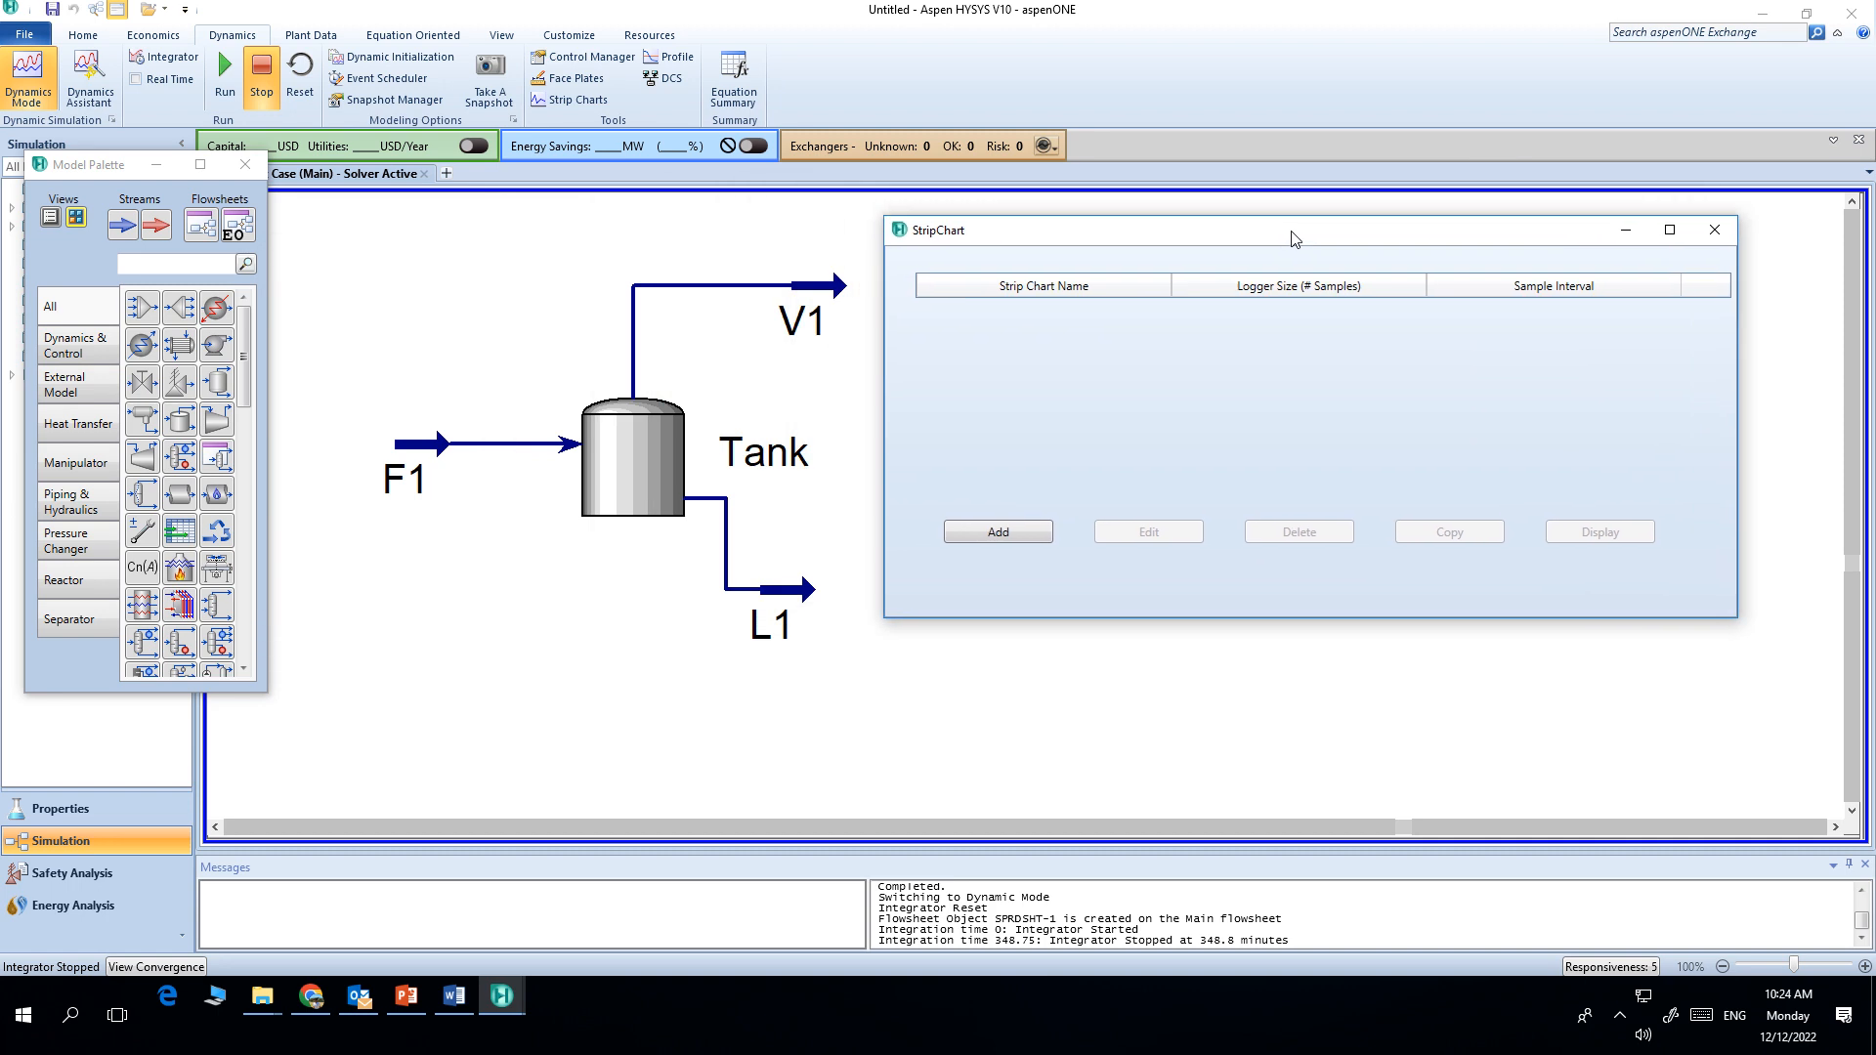
{"action": "left_click", "coordinate": [1001, 538]}
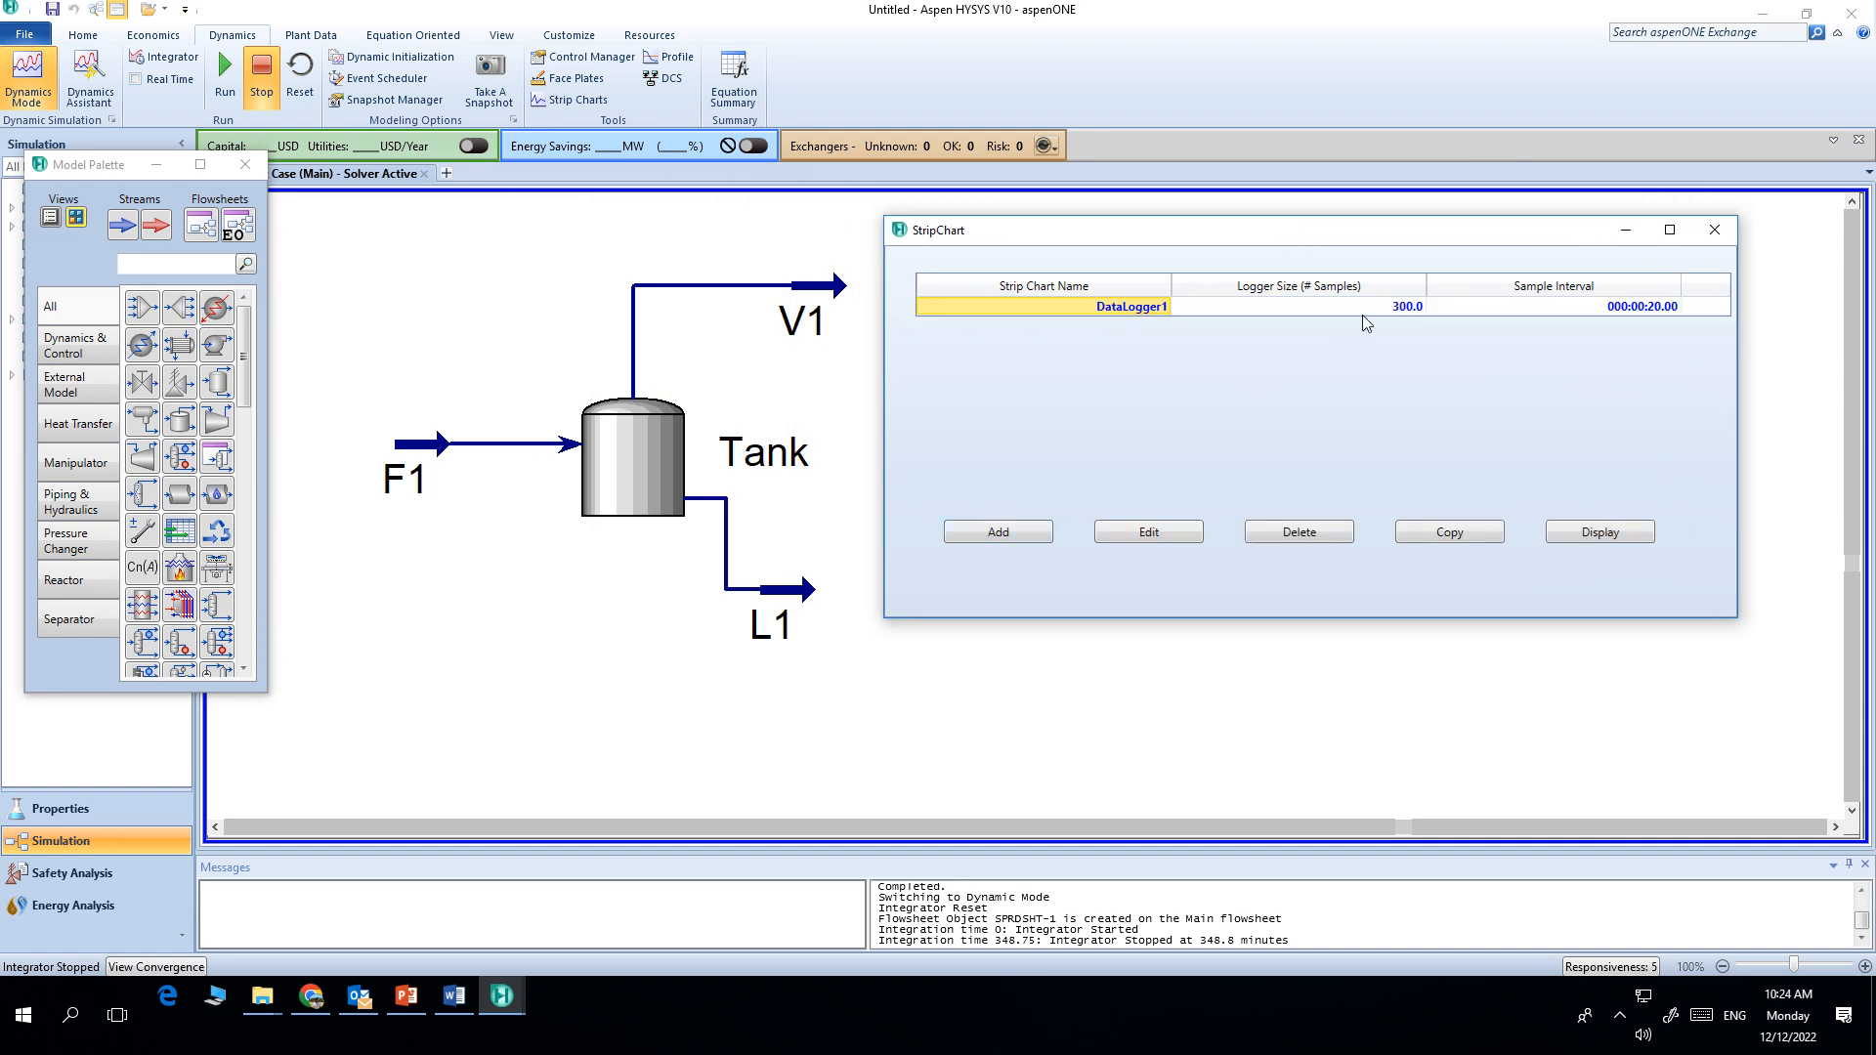
Step: Set the data logger's size to 5.000e+004 samples and its sample interval to 5 seconds
{"action": "left_click", "coordinate": [1365, 311]}
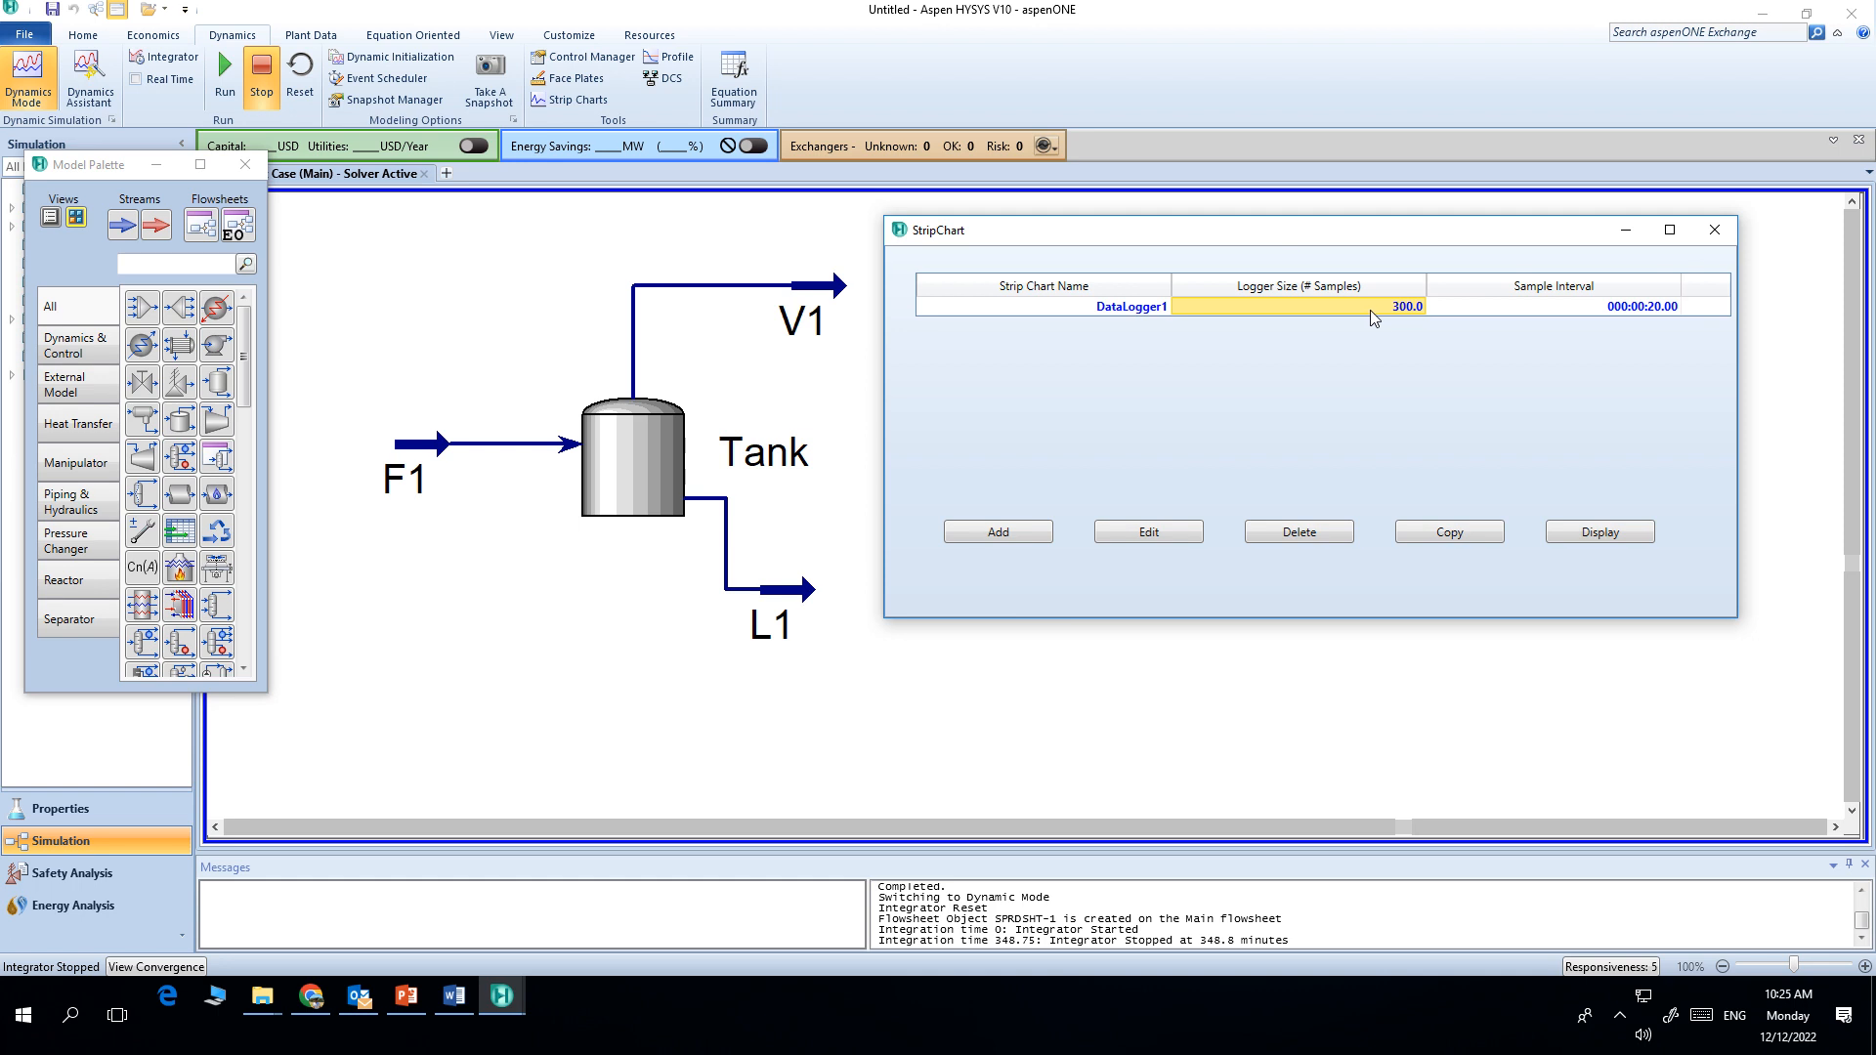
{"action": "type", "text": "5.000e+"}
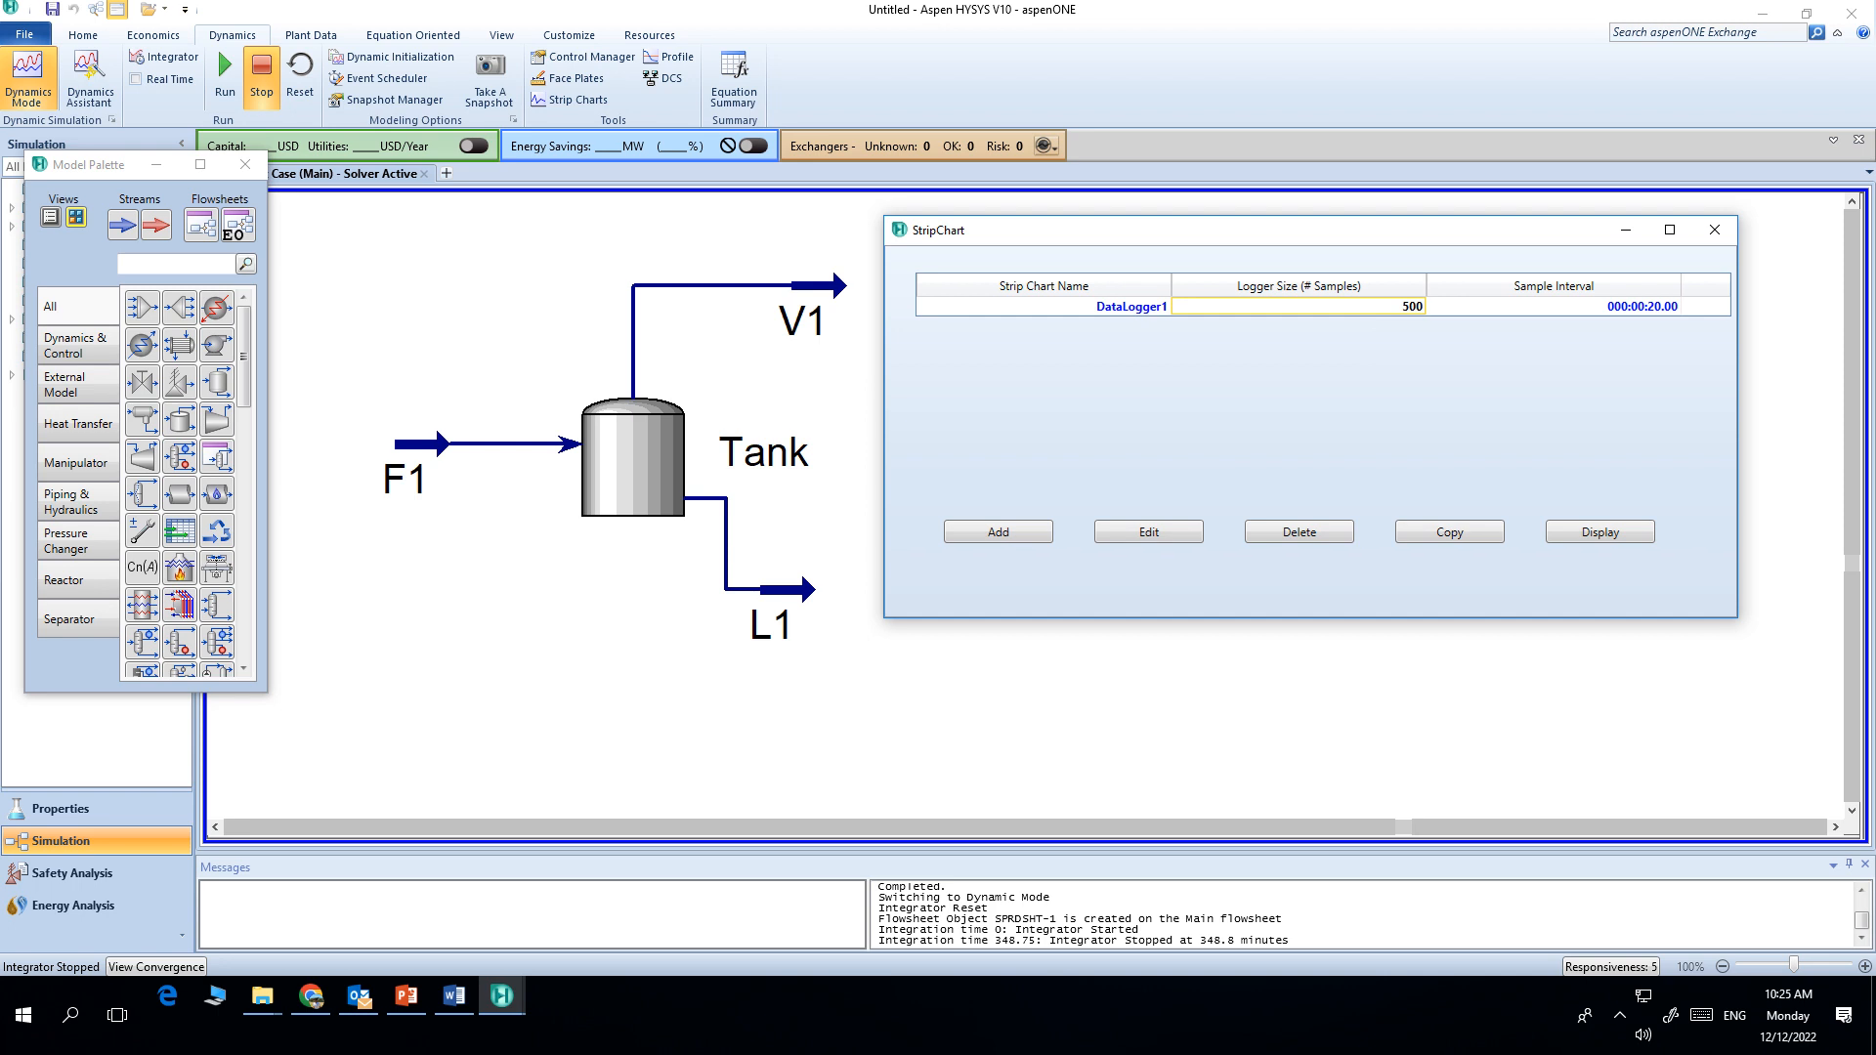
{"action": "type", "text": "00"}
{"action": "key", "text": "Return"}
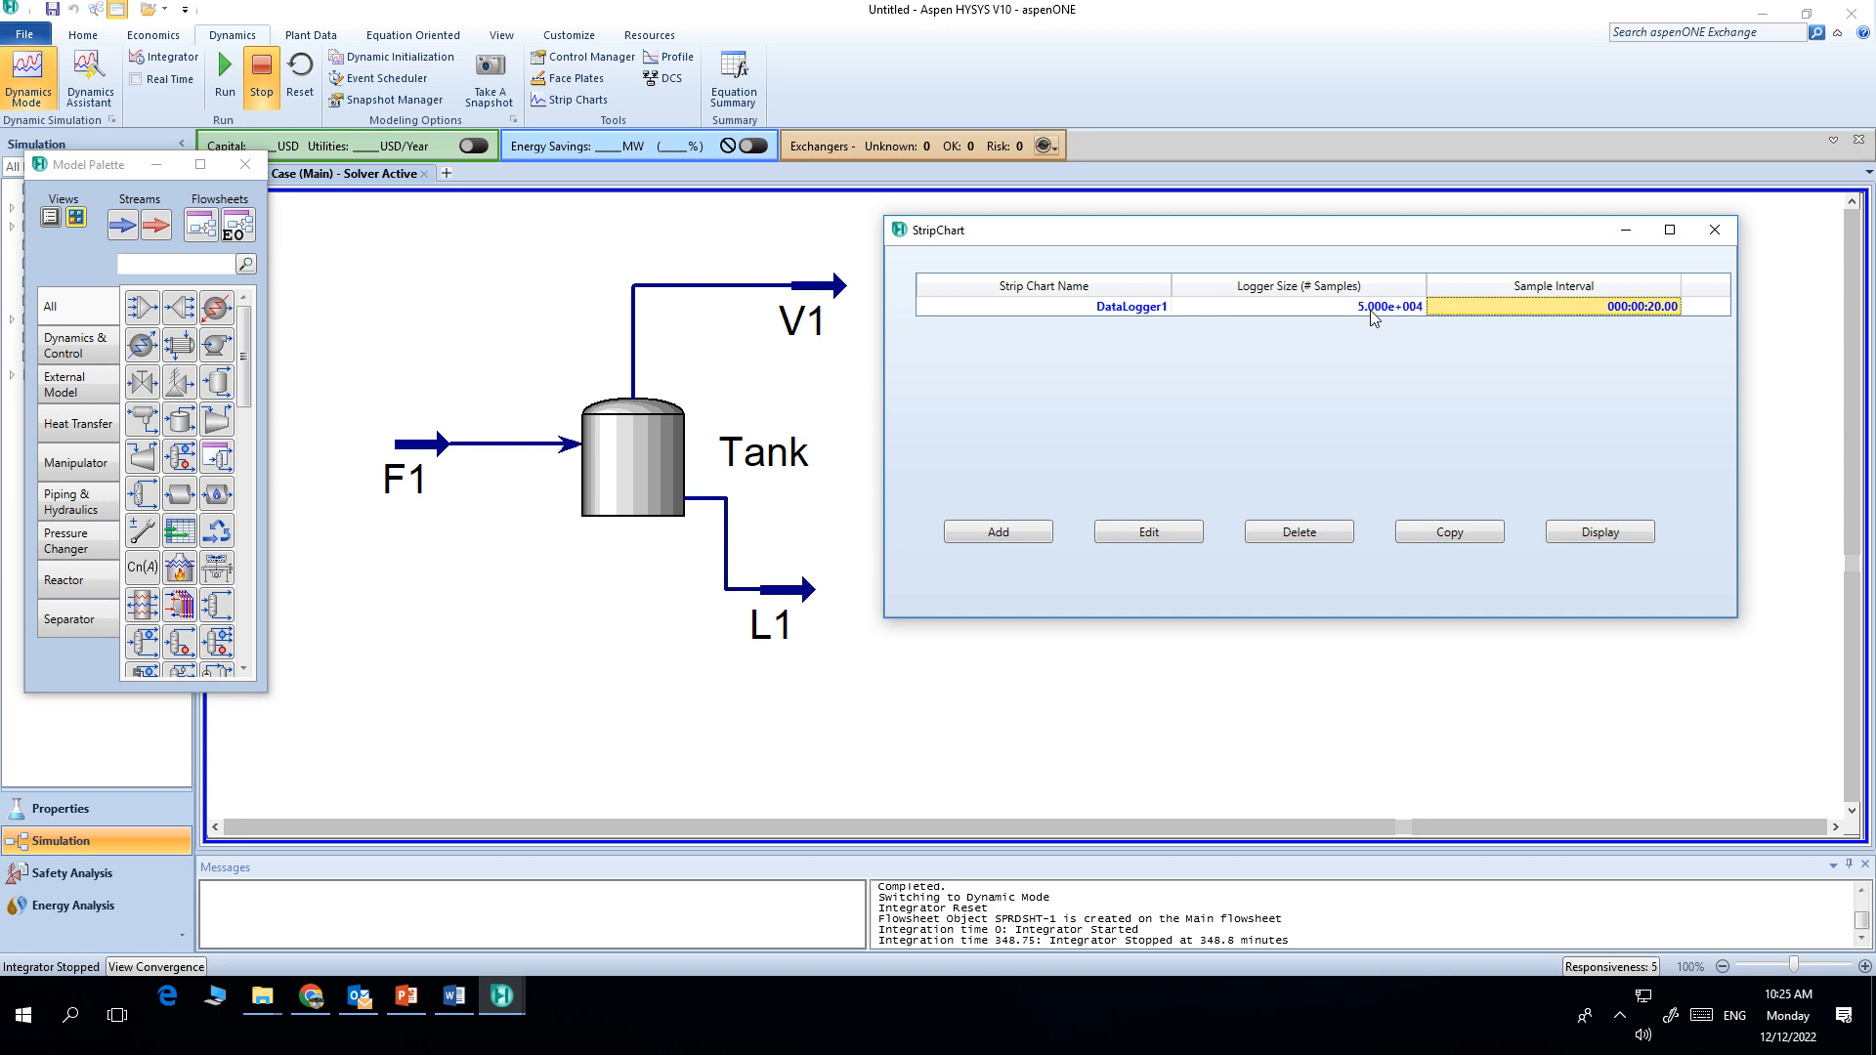
{"action": "type", "text": "5"}
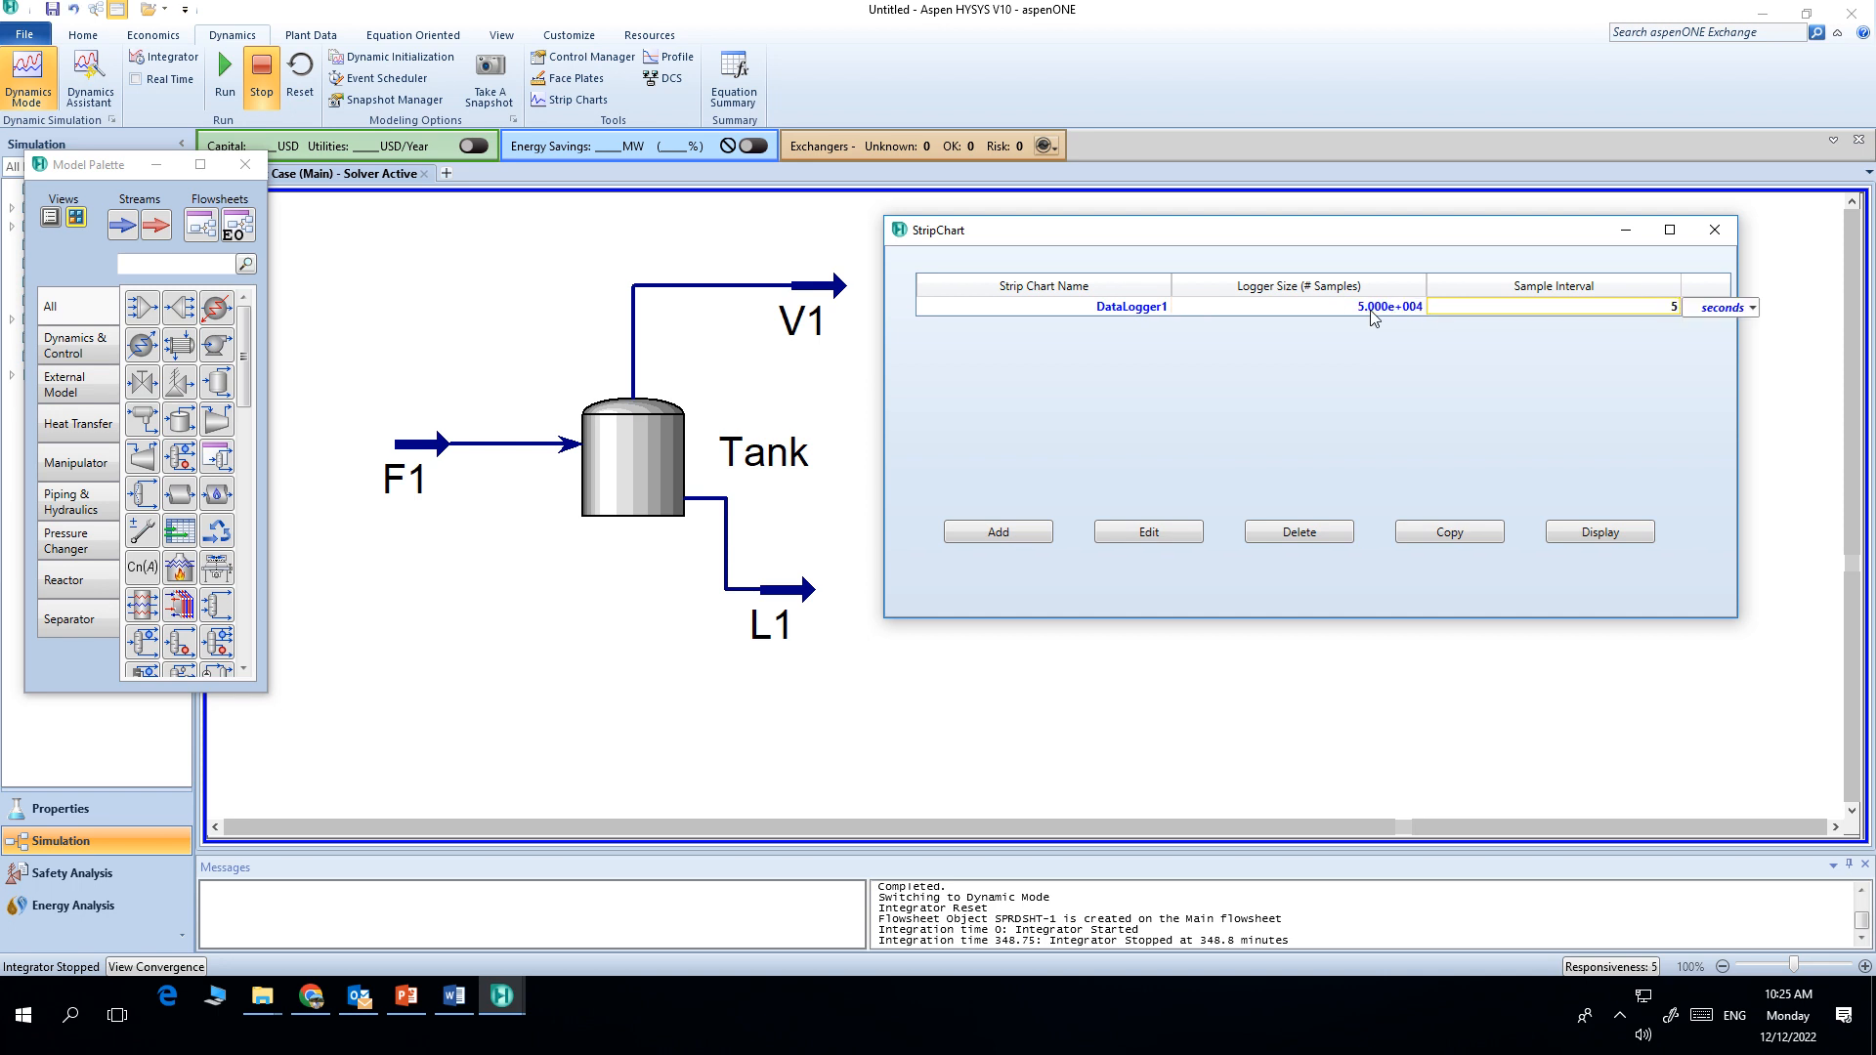
{"action": "key", "text": "Return"}
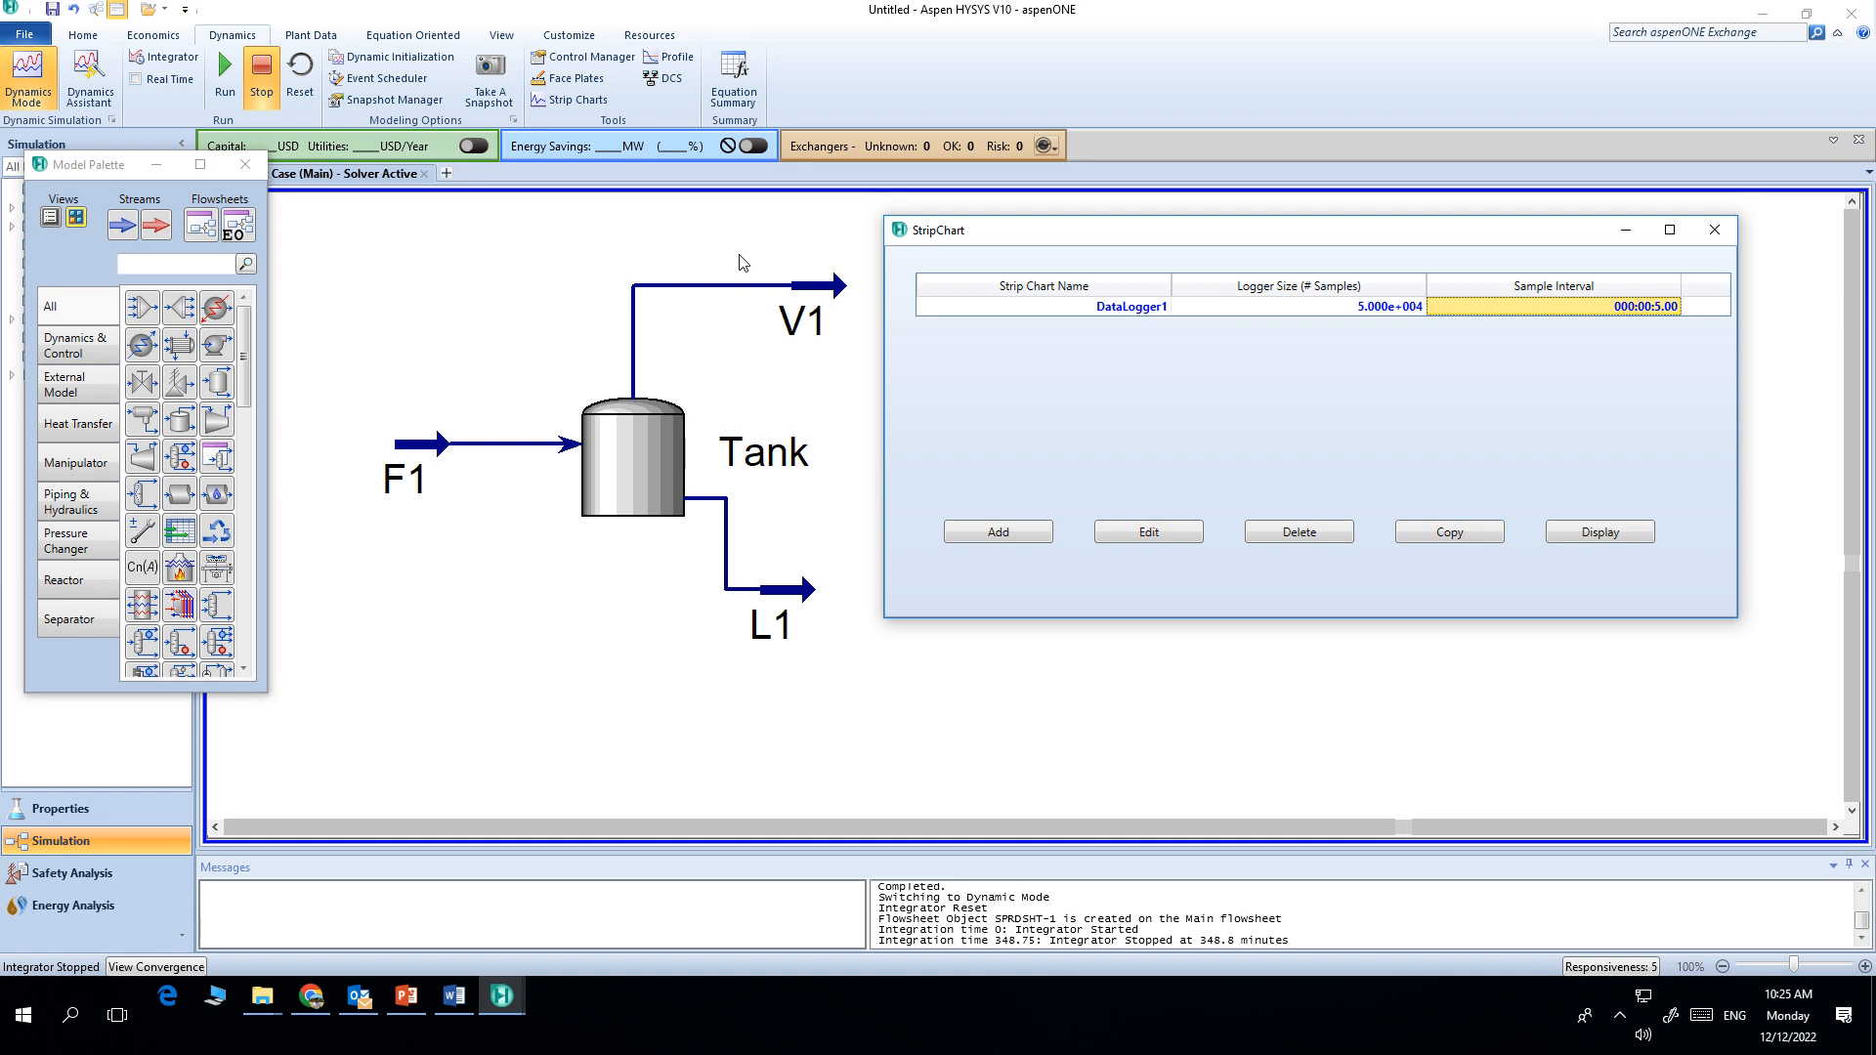
Step: Set the dynamics integrator's acceleration to 0.1
{"action": "left_click", "coordinate": [168, 58]}
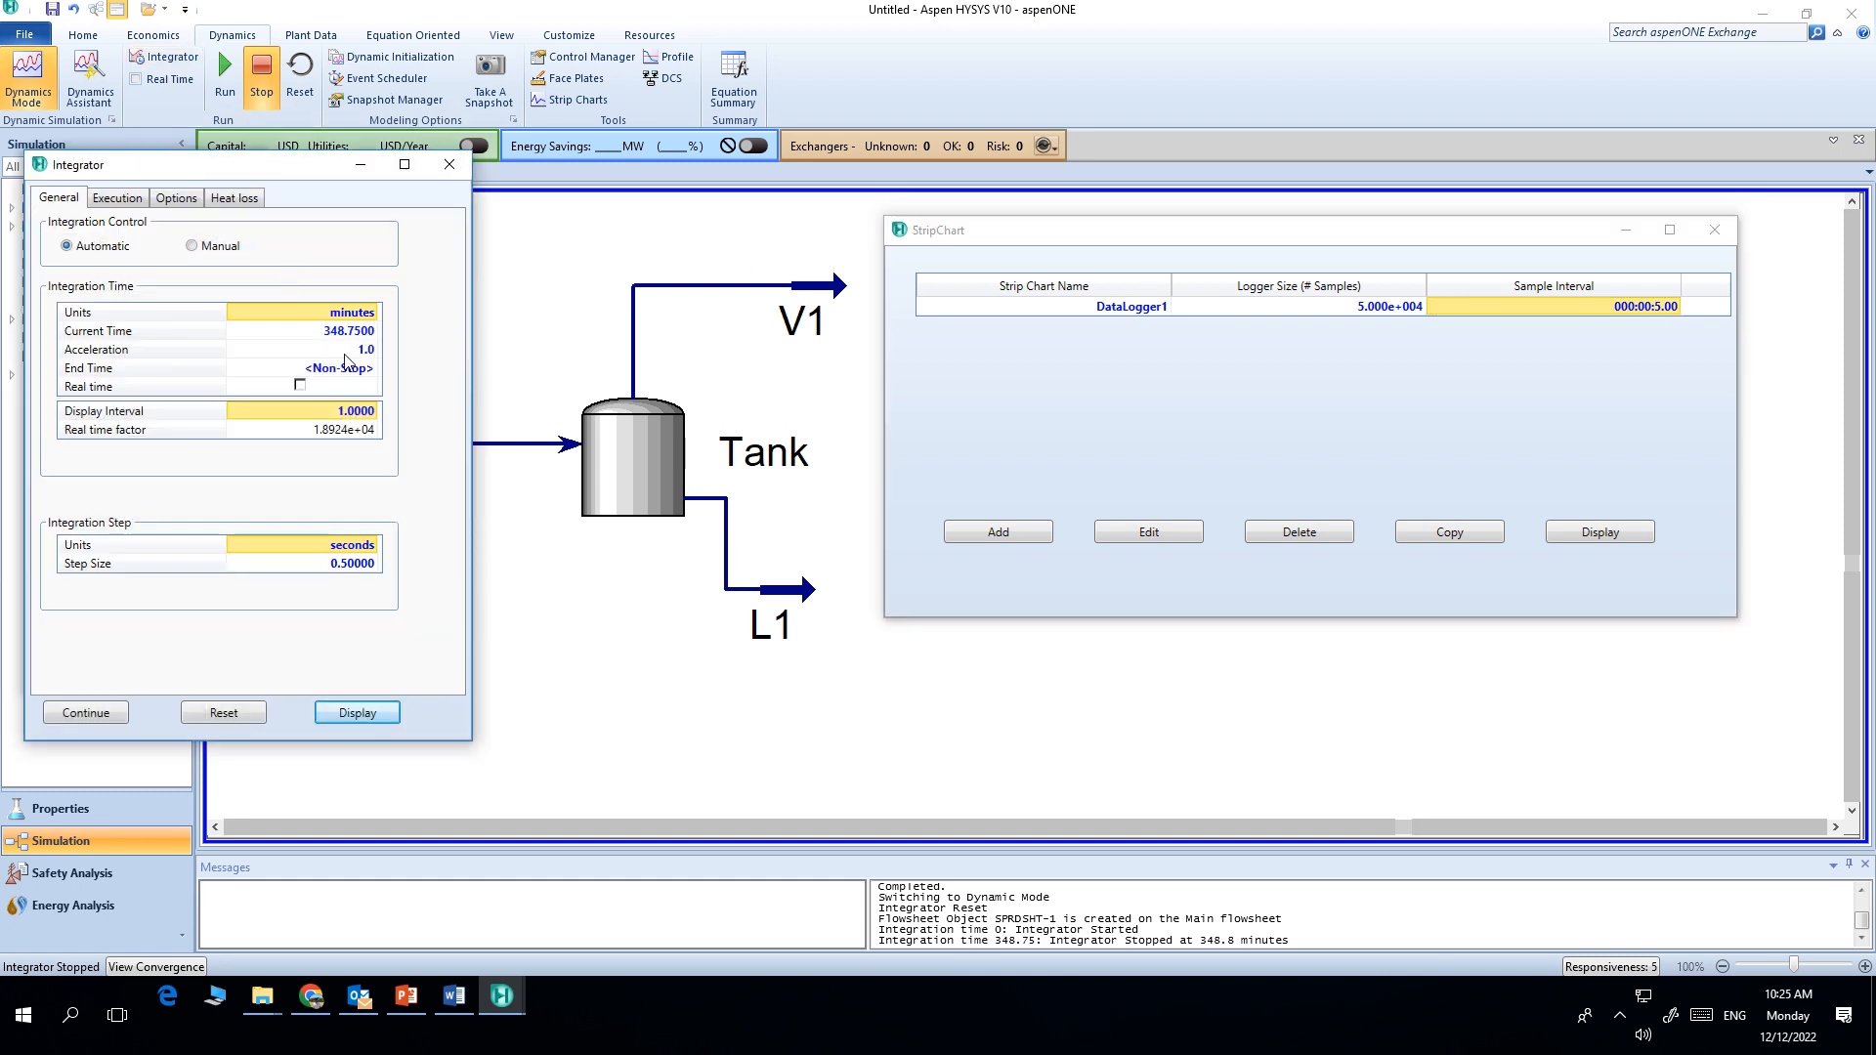
{"action": "left_click", "coordinate": [360, 353]}
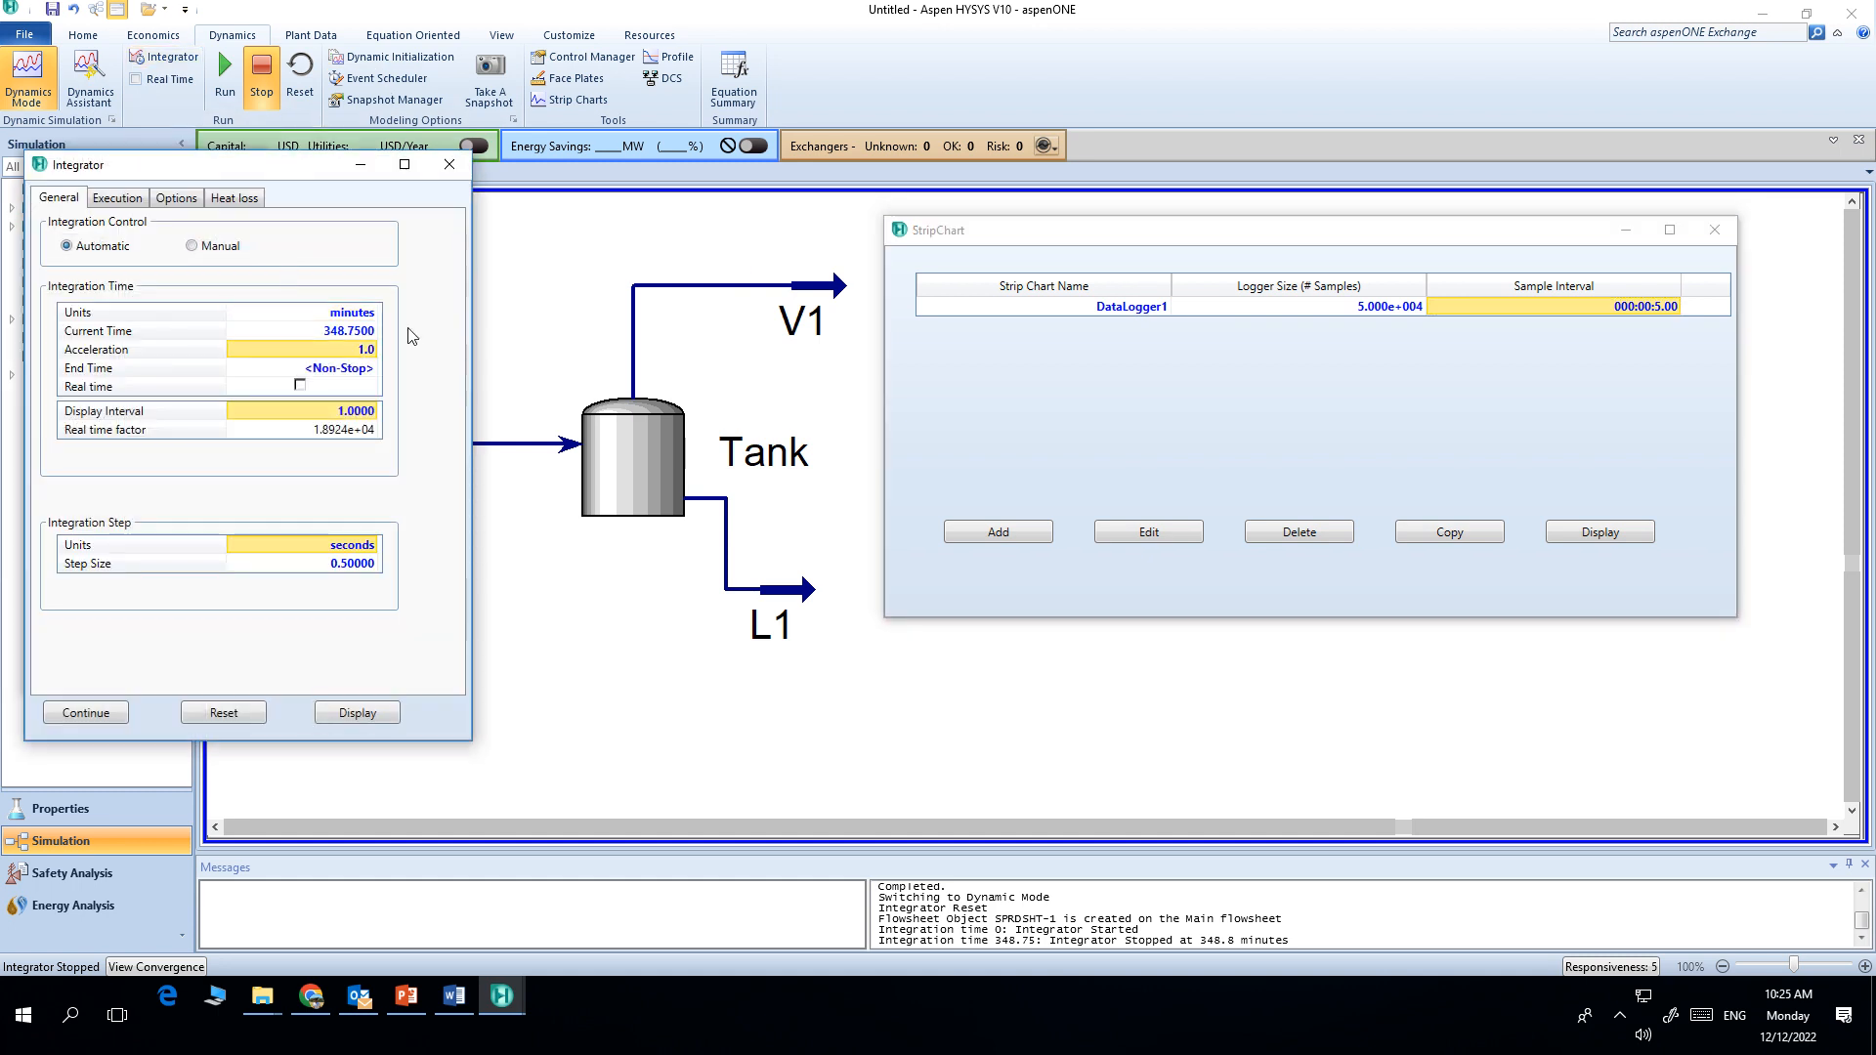
{"action": "type", "text": "0.1"}
{"action": "key", "text": "Return"}
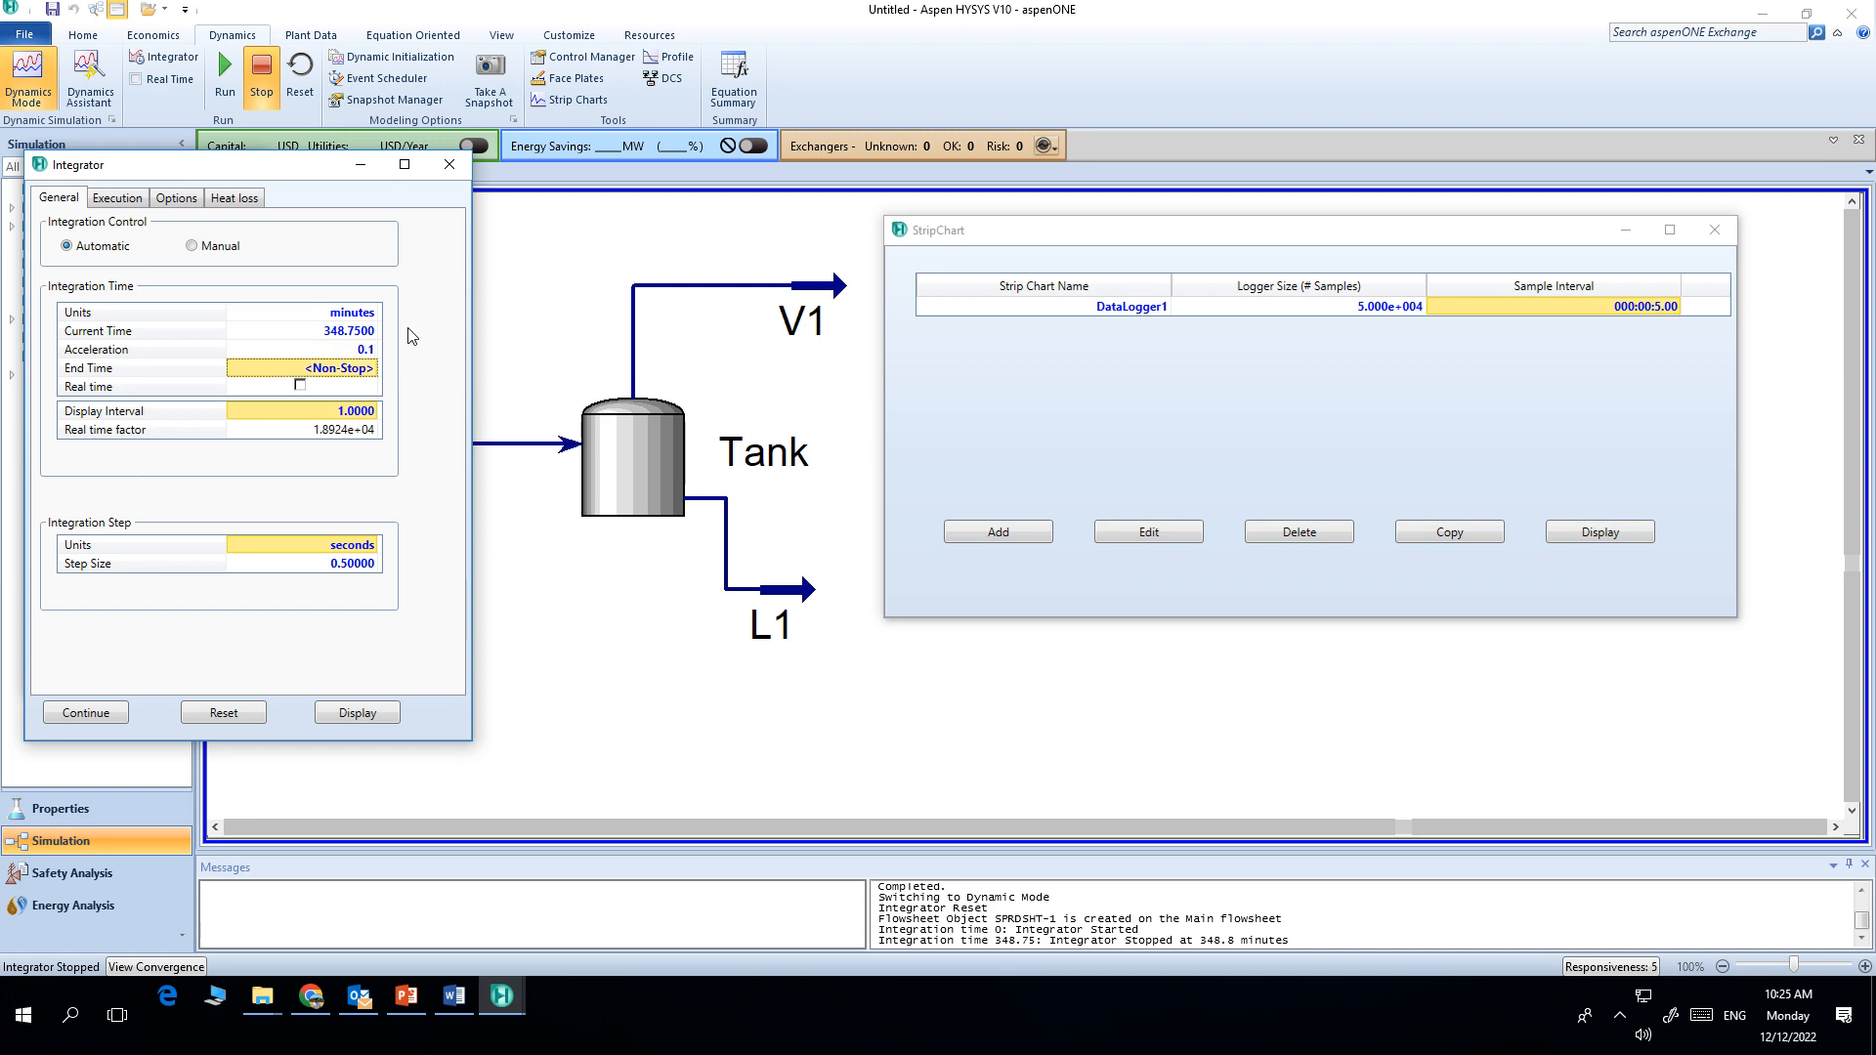
{"action": "left_click", "coordinate": [448, 167]}
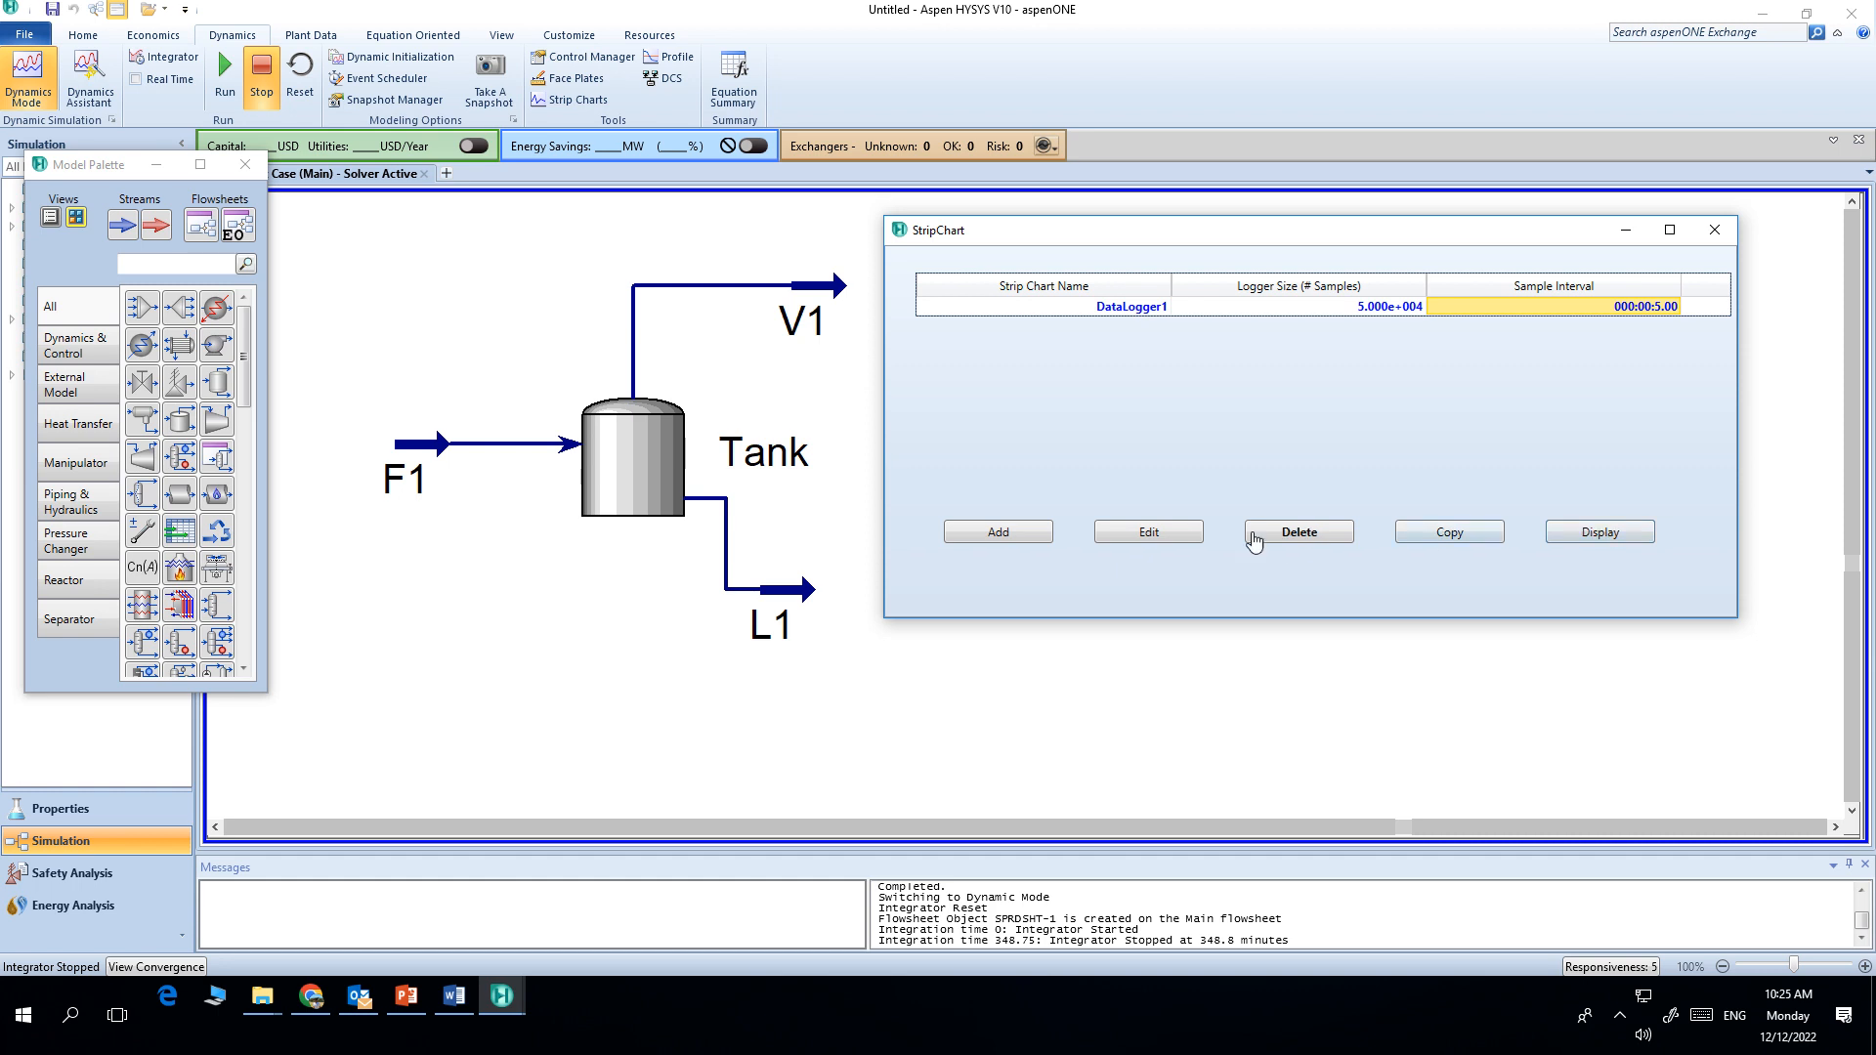
Step: Open the data logger's setup and add stream F1's Molar Flow variable
{"action": "left_click", "coordinate": [1171, 536]}
{"action": "left_click_drag", "start_coordinate": [543, 213], "coordinate": [1488, 213]}
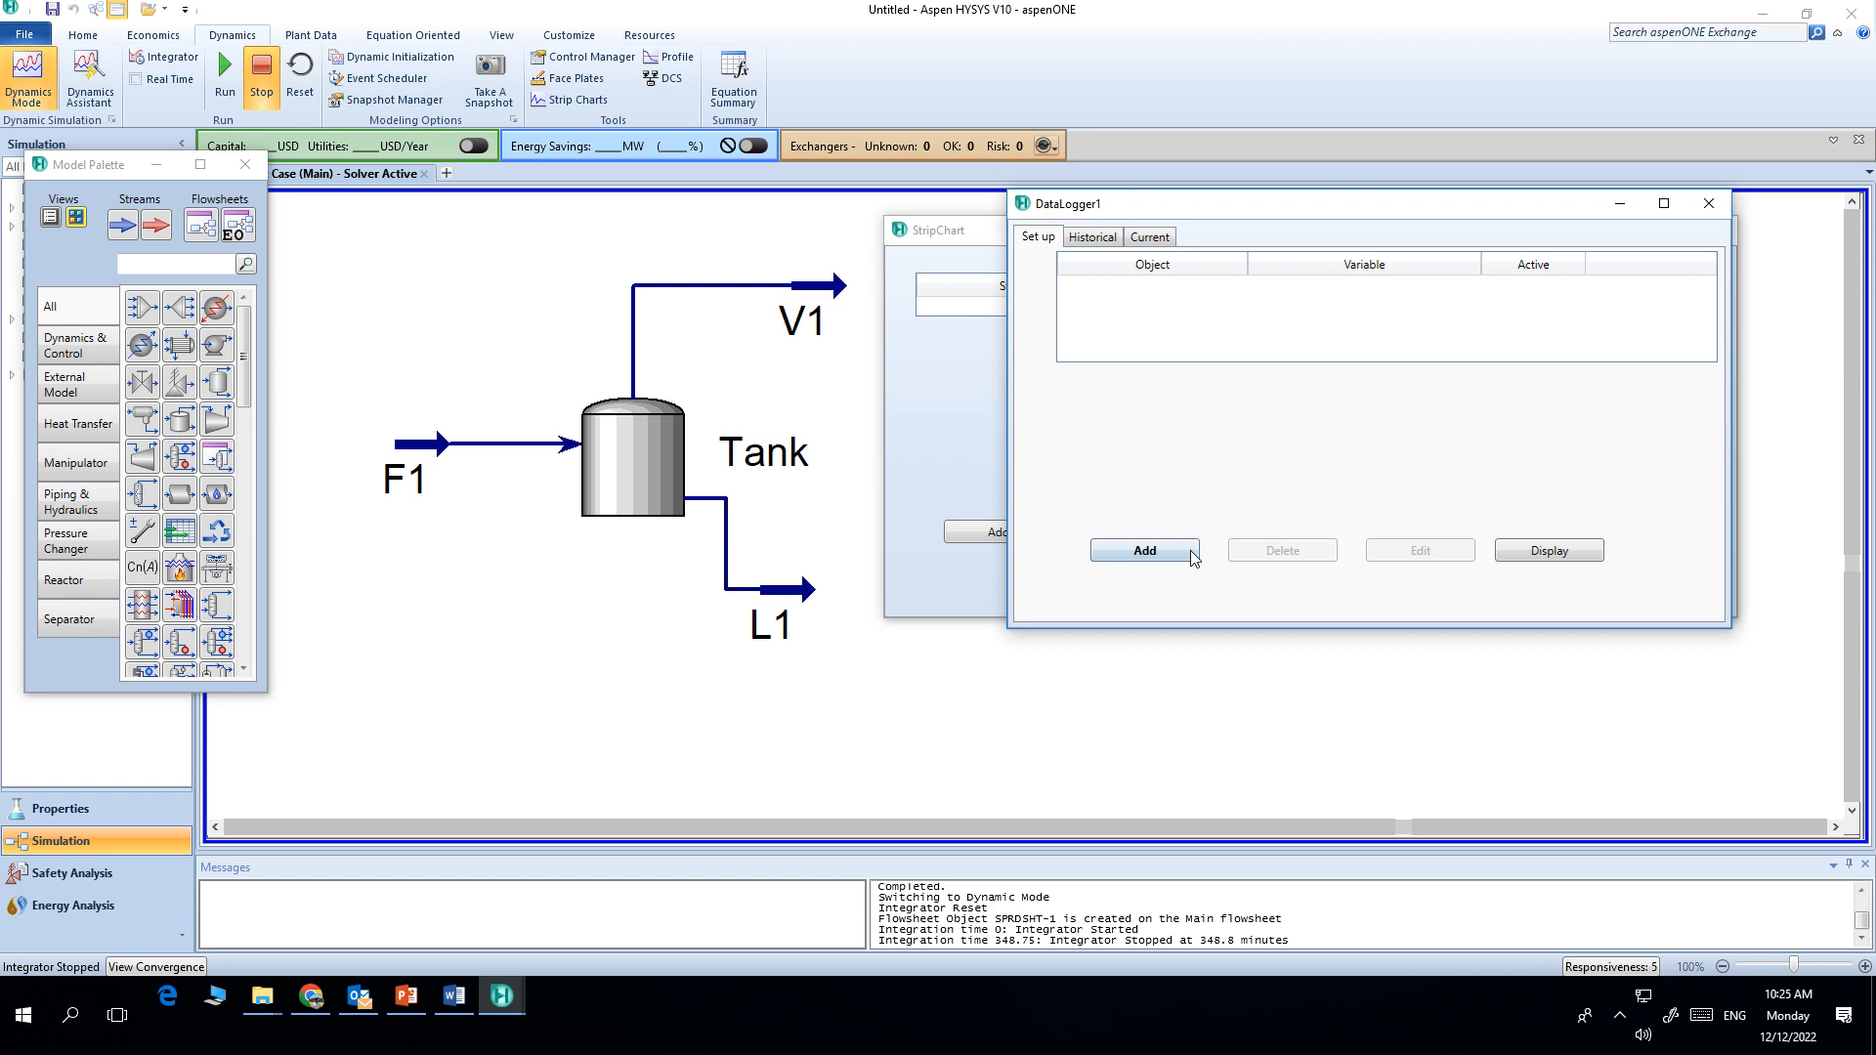
{"action": "left_click", "coordinate": [1145, 551]}
{"action": "left_click", "coordinate": [684, 379]}
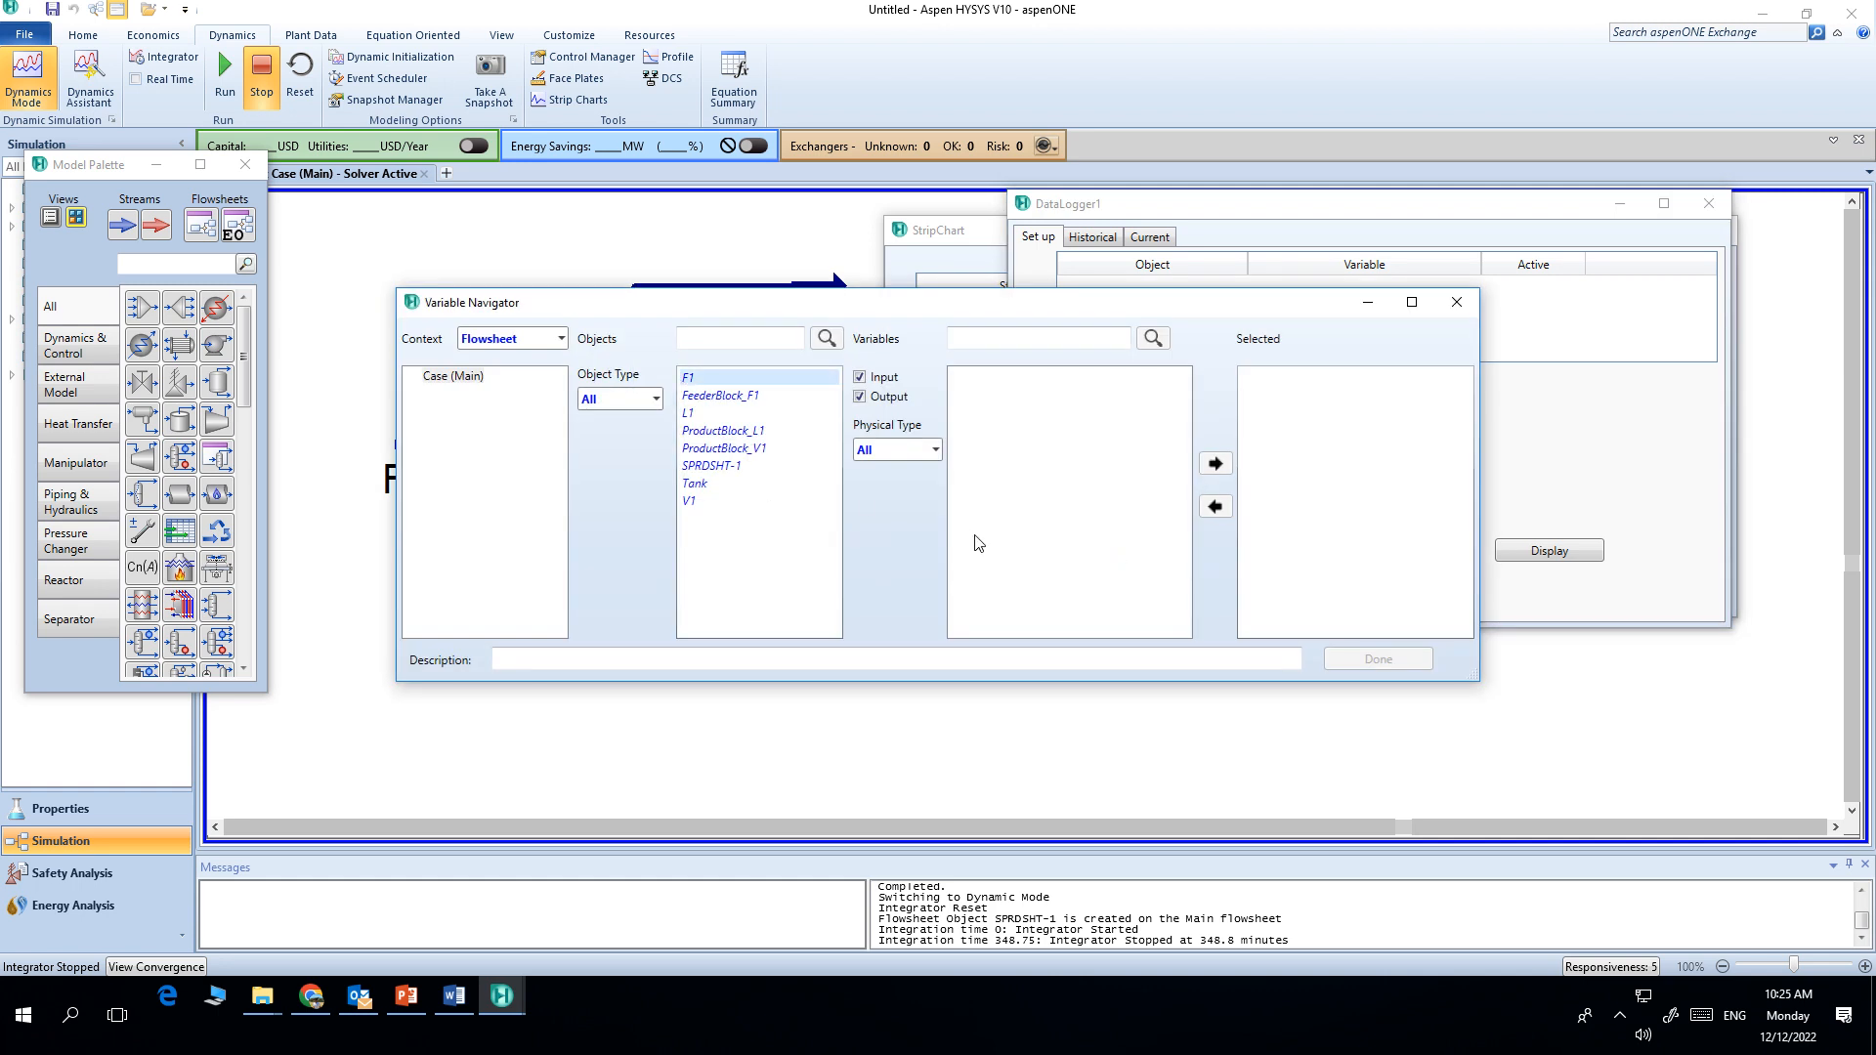
{"action": "scroll", "coordinate": [1026, 538], "scroll_direction": "down", "scroll_amount": 10}
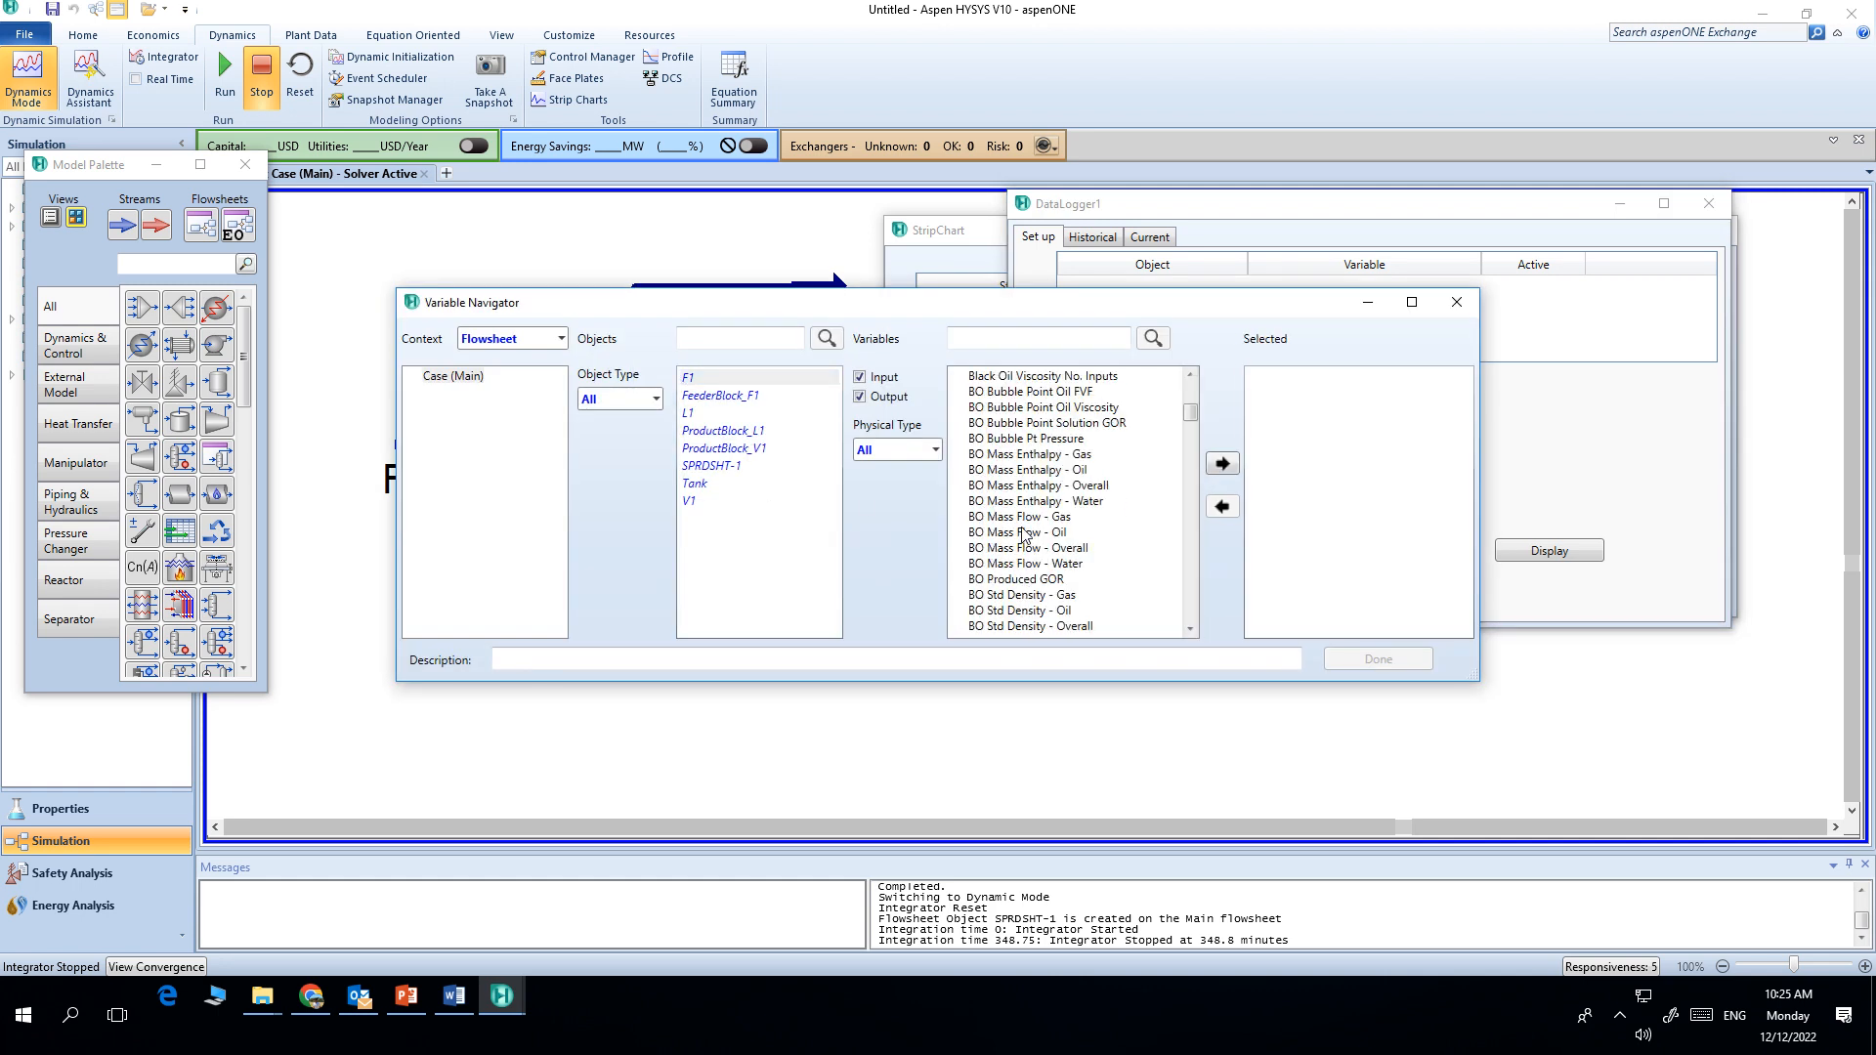
{"action": "scroll", "coordinate": [1028, 536], "scroll_direction": "down", "scroll_amount": 12}
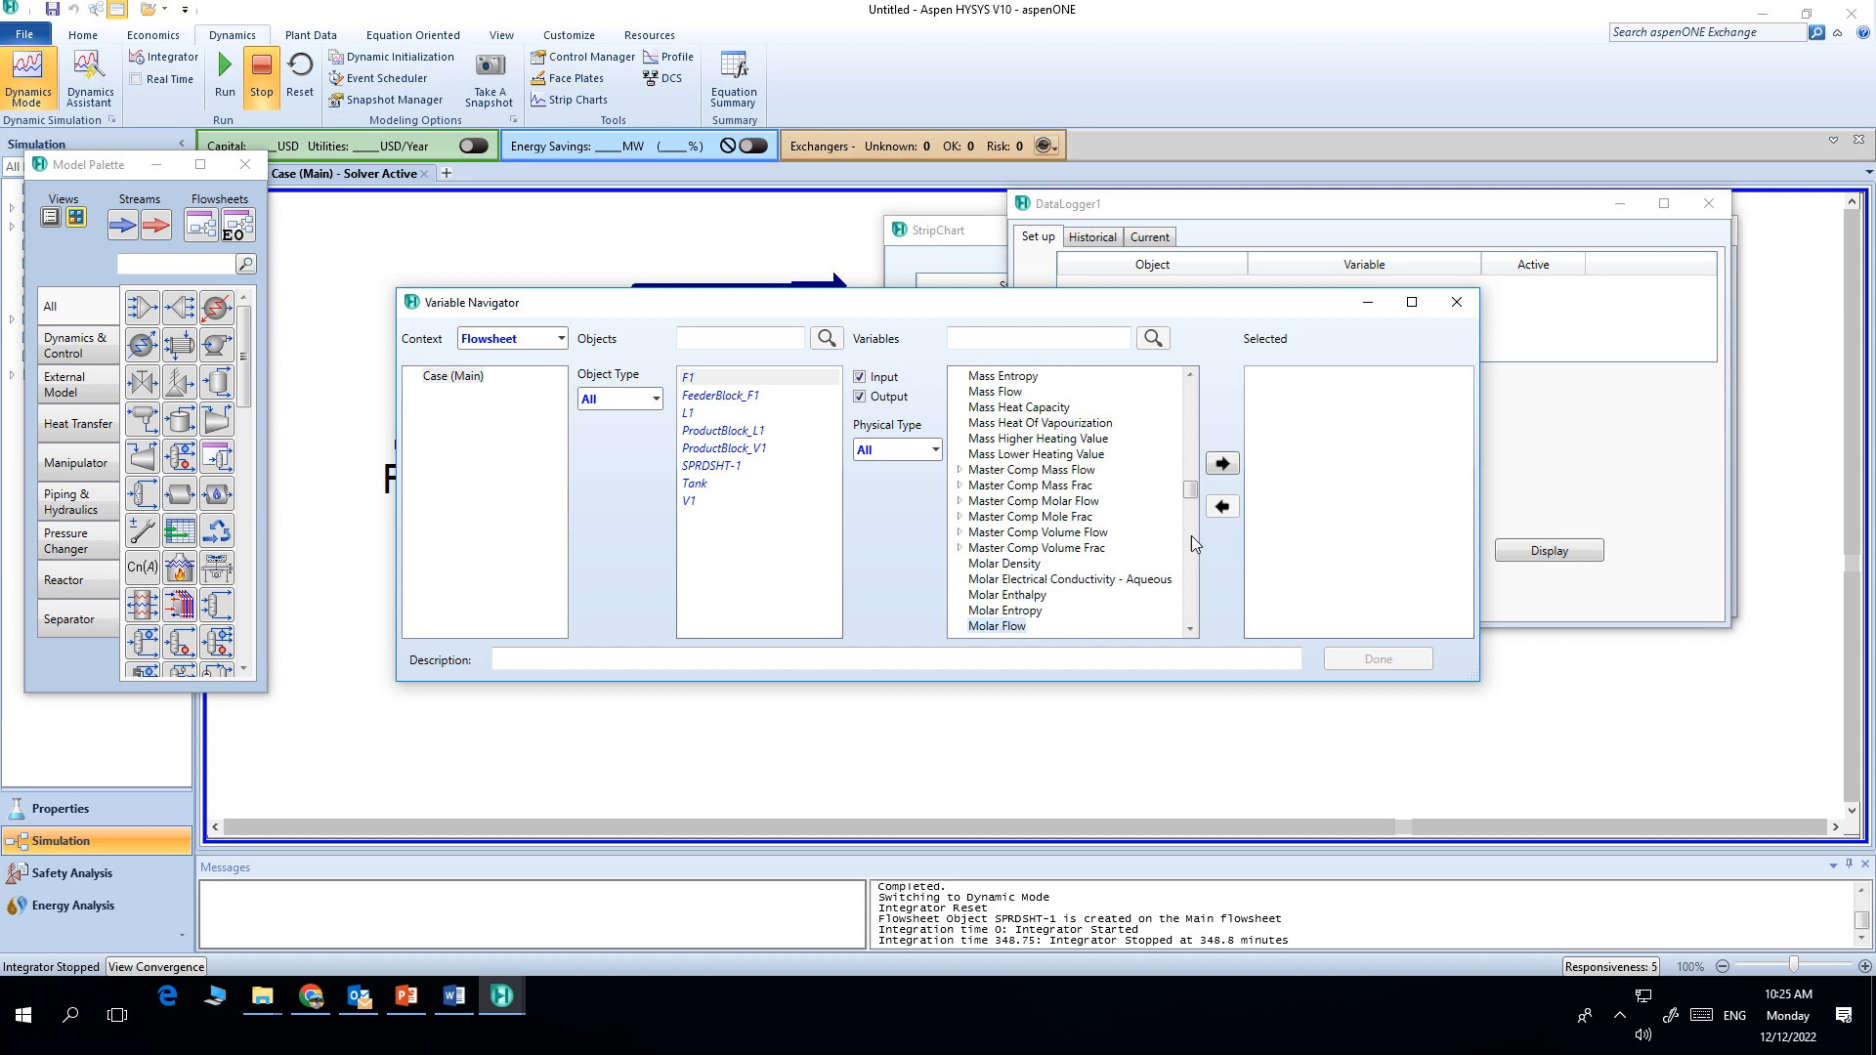
{"action": "left_click", "coordinate": [1222, 463]}
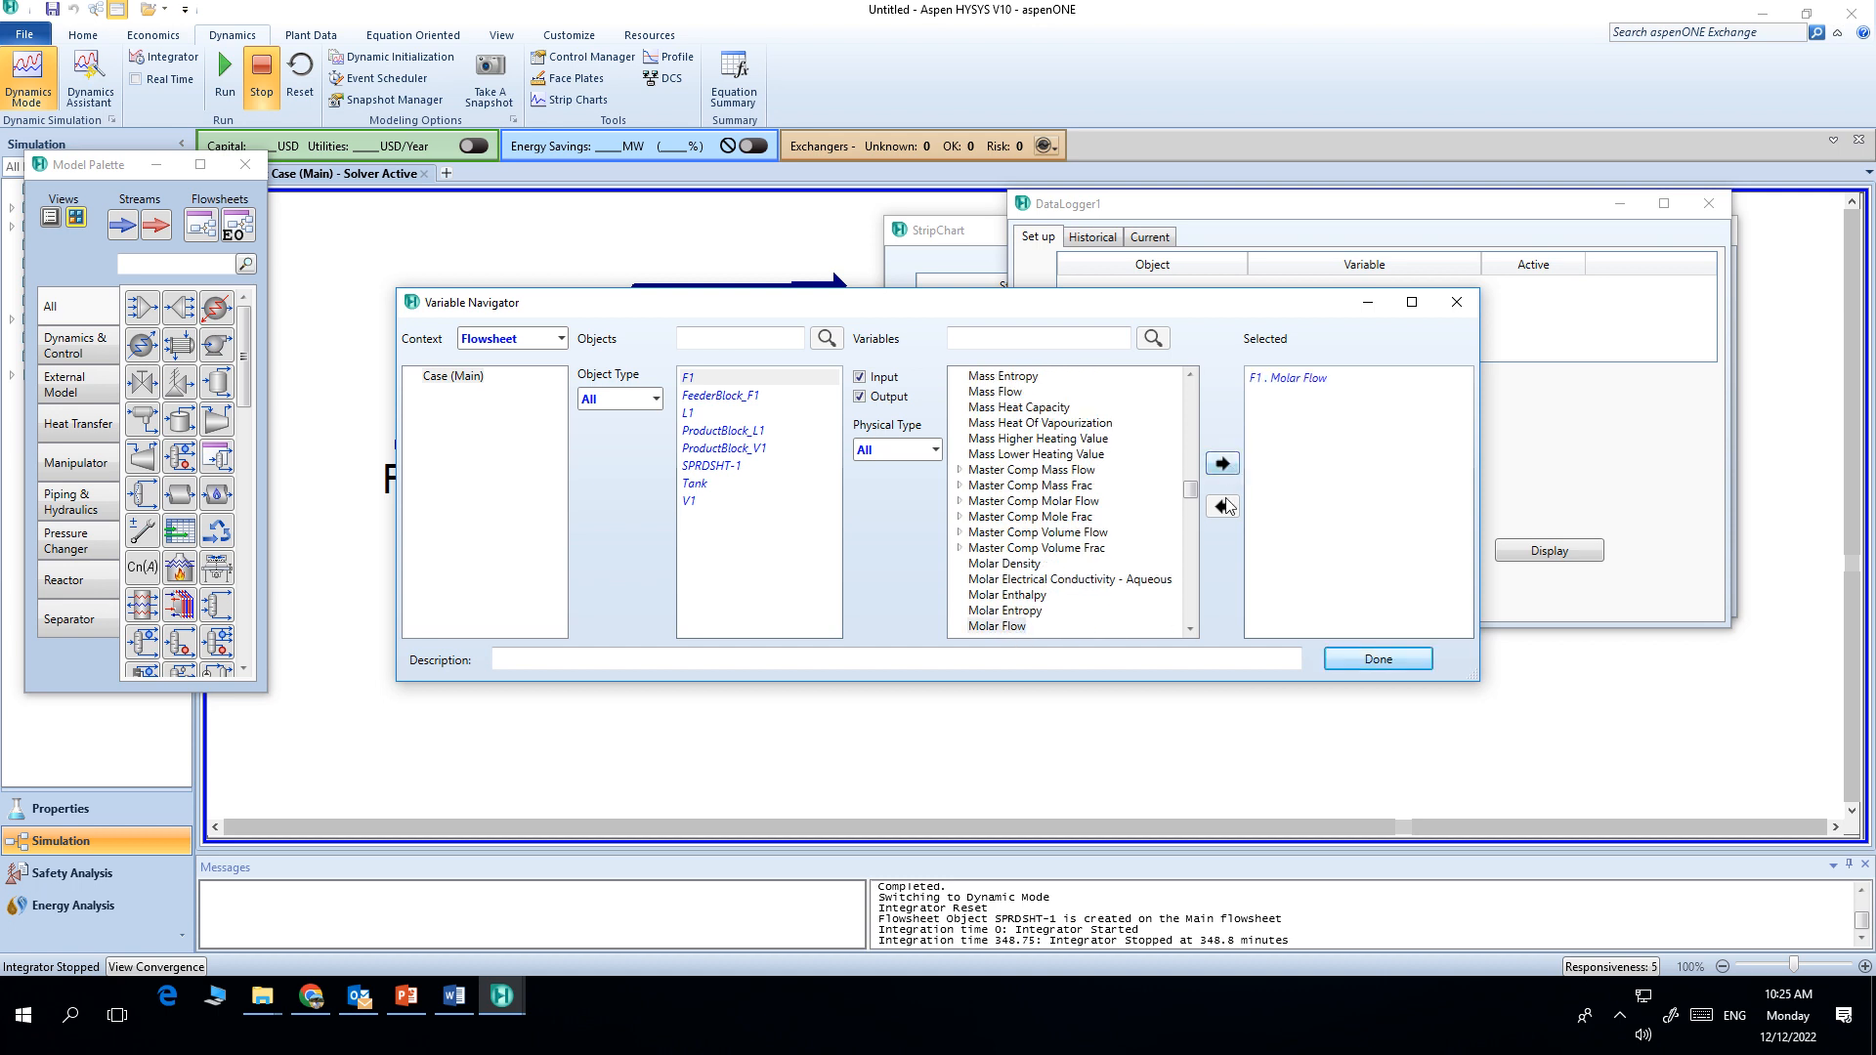
Step: Add stream L1's Molar Flow variable to the data logger and finish the selection
{"action": "left_click", "coordinate": [694, 414]}
{"action": "scroll", "coordinate": [993, 494], "scroll_direction": "down", "scroll_amount": 4}
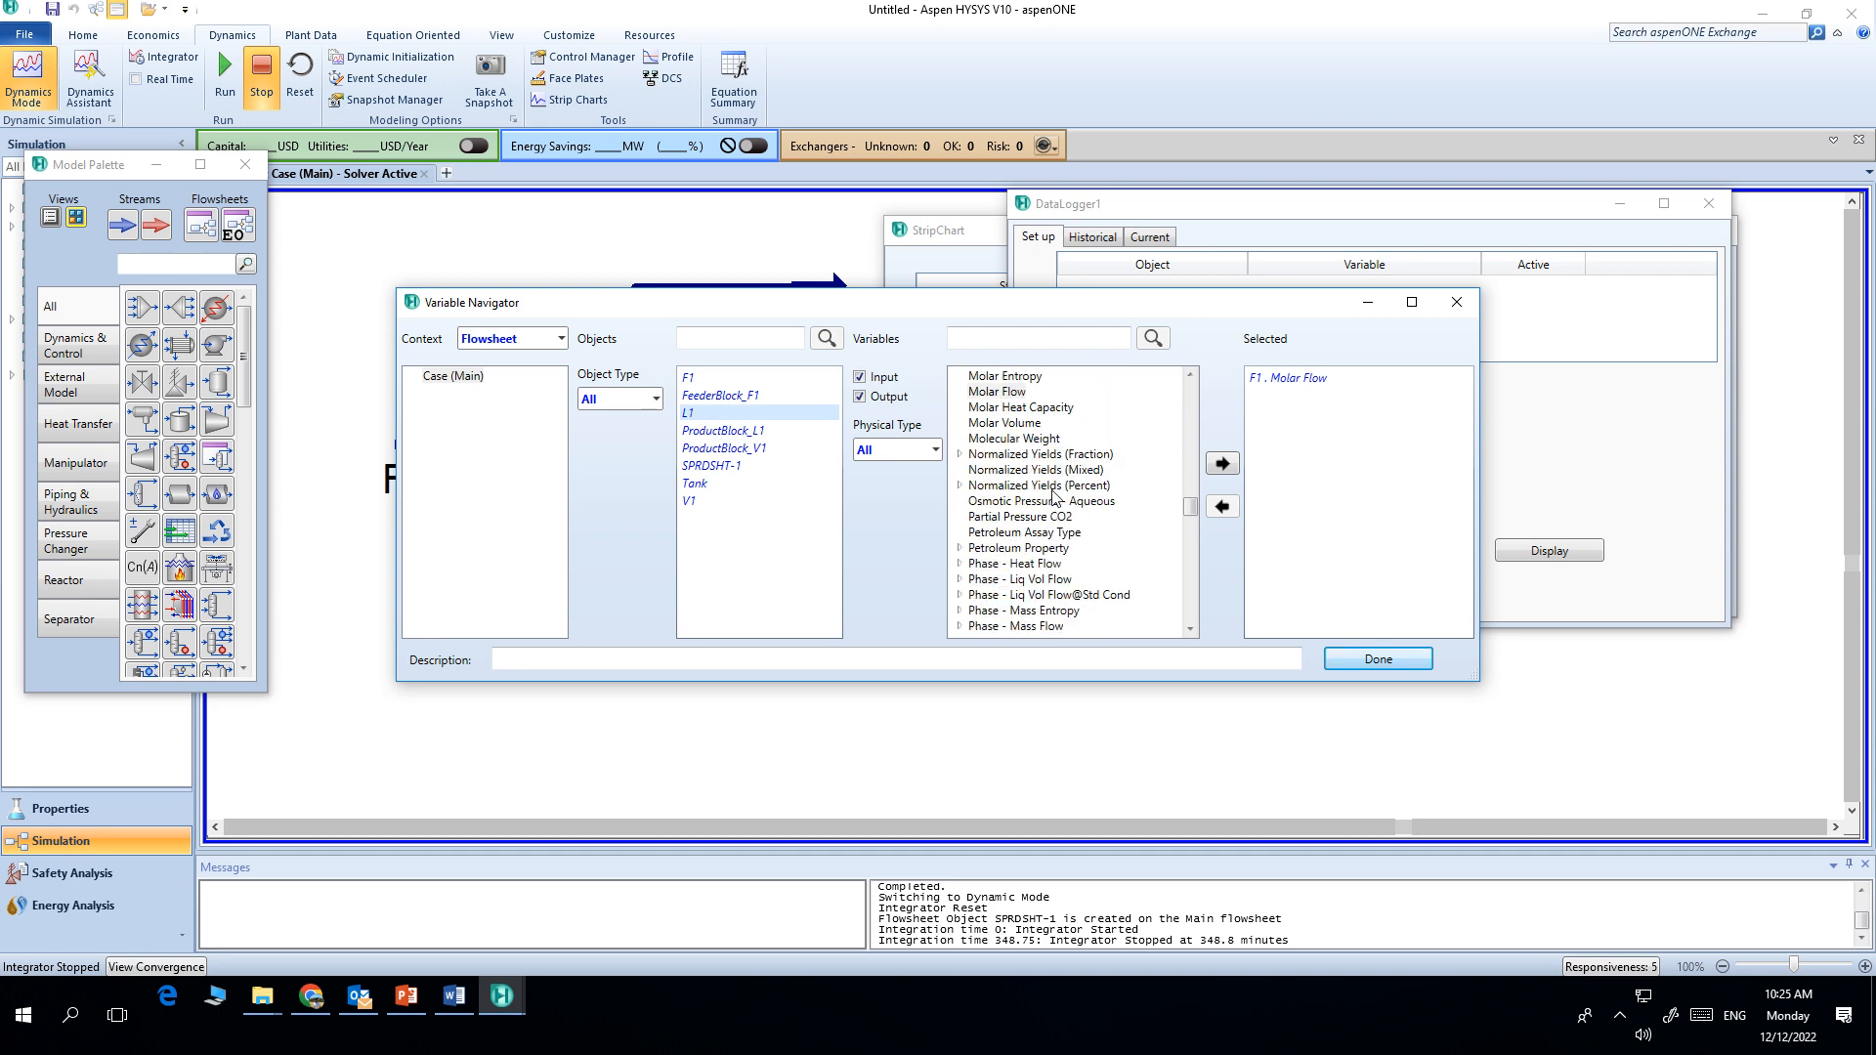
{"action": "left_click", "coordinate": [1221, 464]}
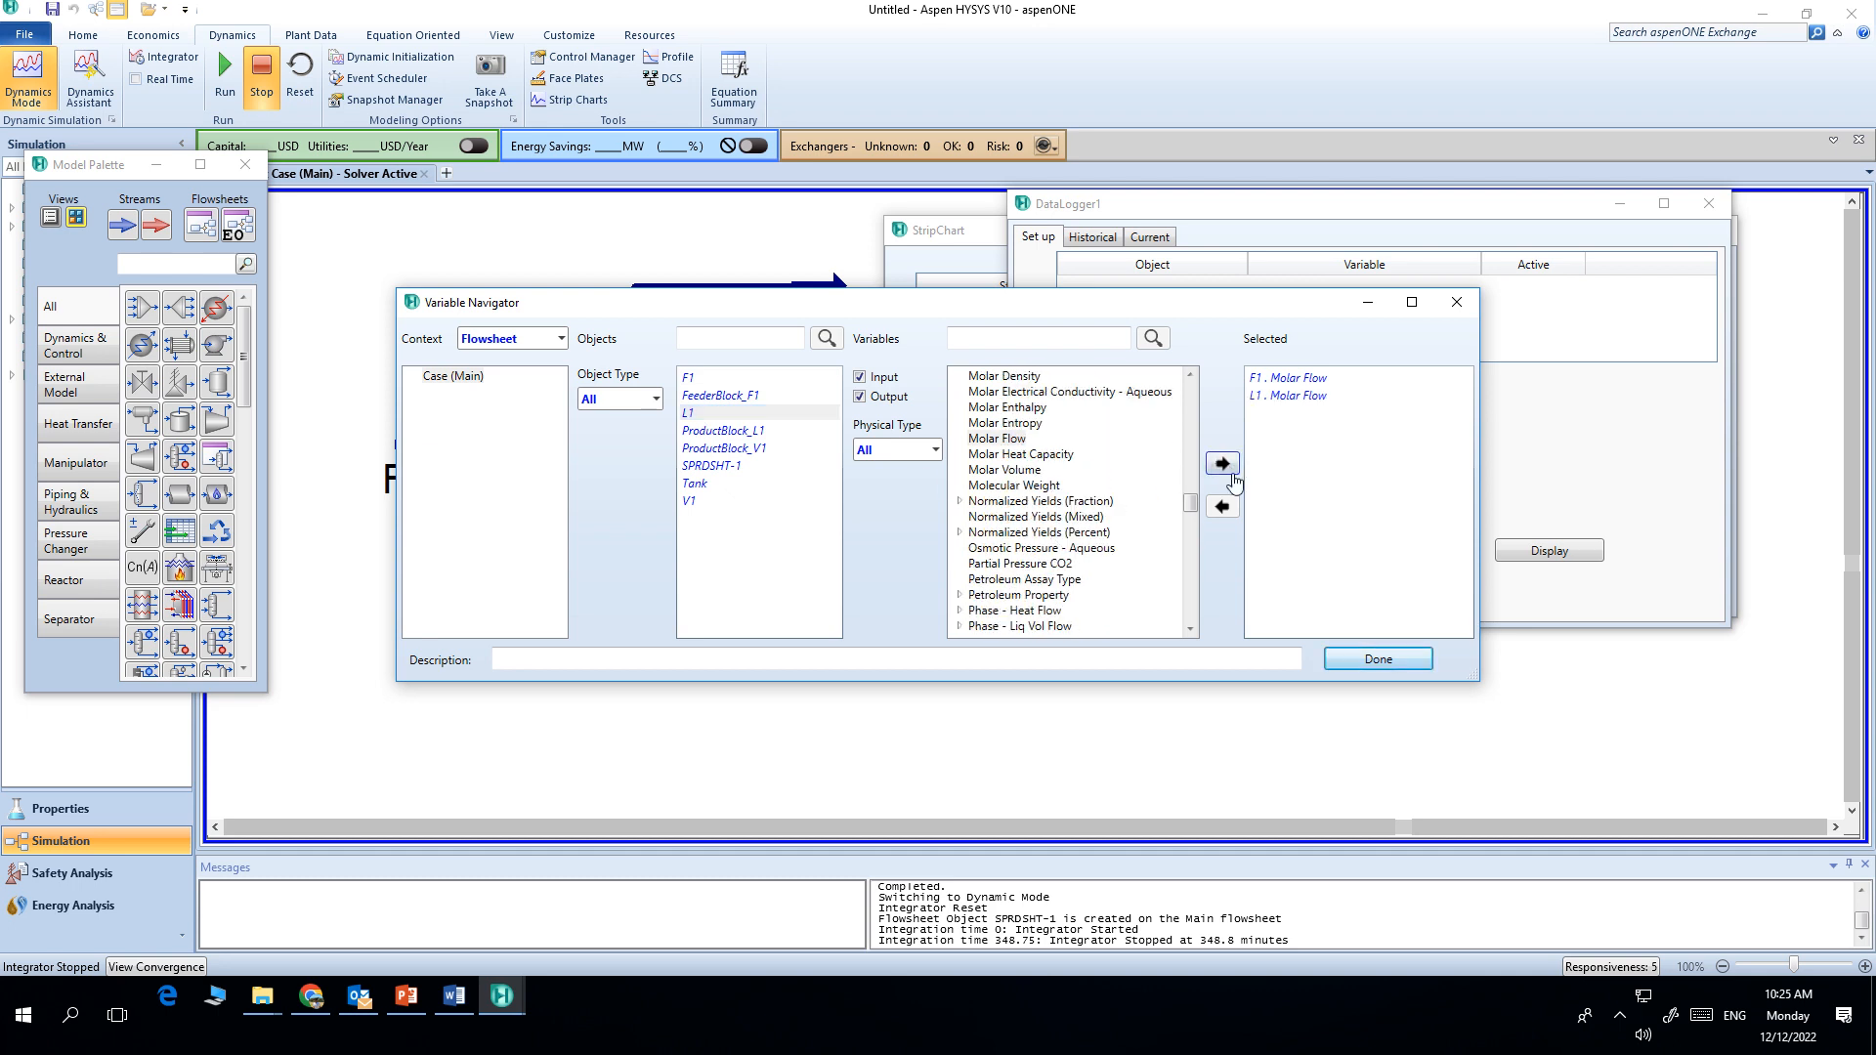
{"action": "left_click", "coordinate": [1395, 672]}
{"action": "left_click", "coordinate": [1395, 660]}
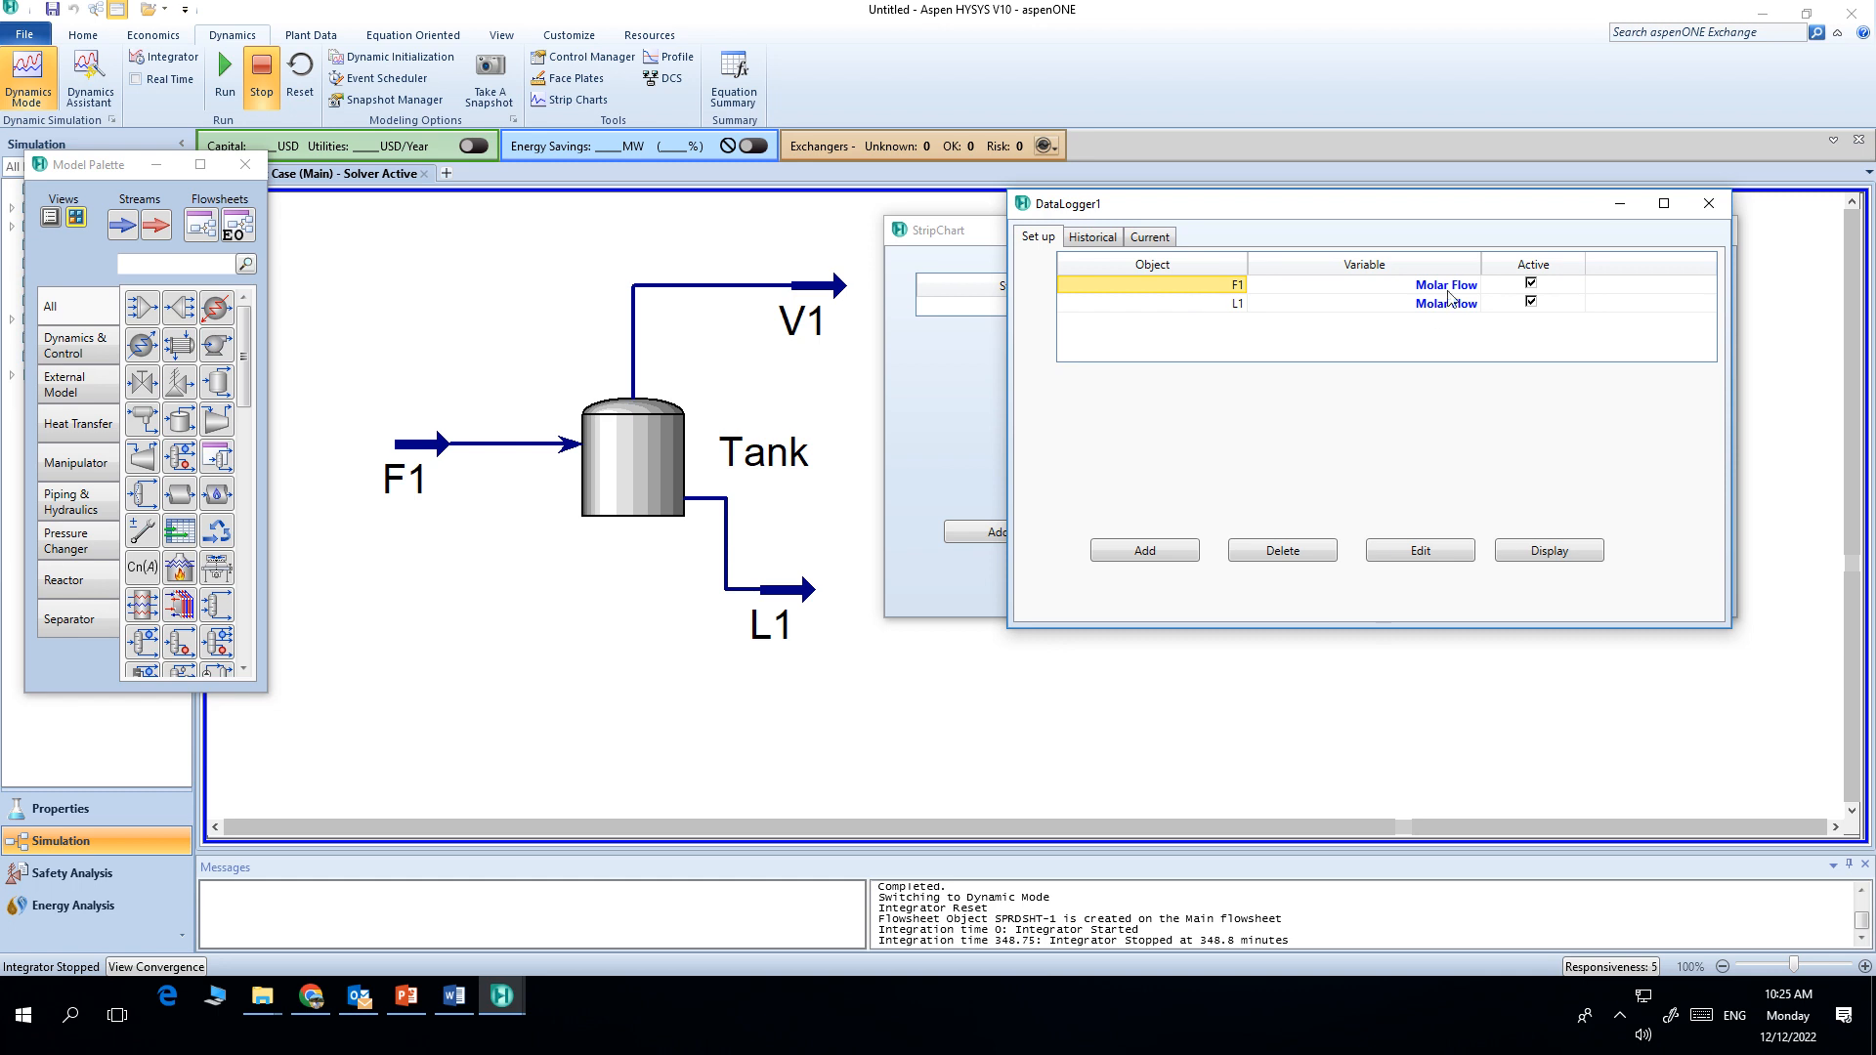
Step: Display the data logger's strip chart, close the setup and StripChart windows, and reposition the chart window
{"action": "left_click", "coordinate": [1549, 550]}
{"action": "left_click_drag", "start_coordinate": [552, 252], "coordinate": [1433, 257]}
{"action": "left_click", "coordinate": [1705, 202]}
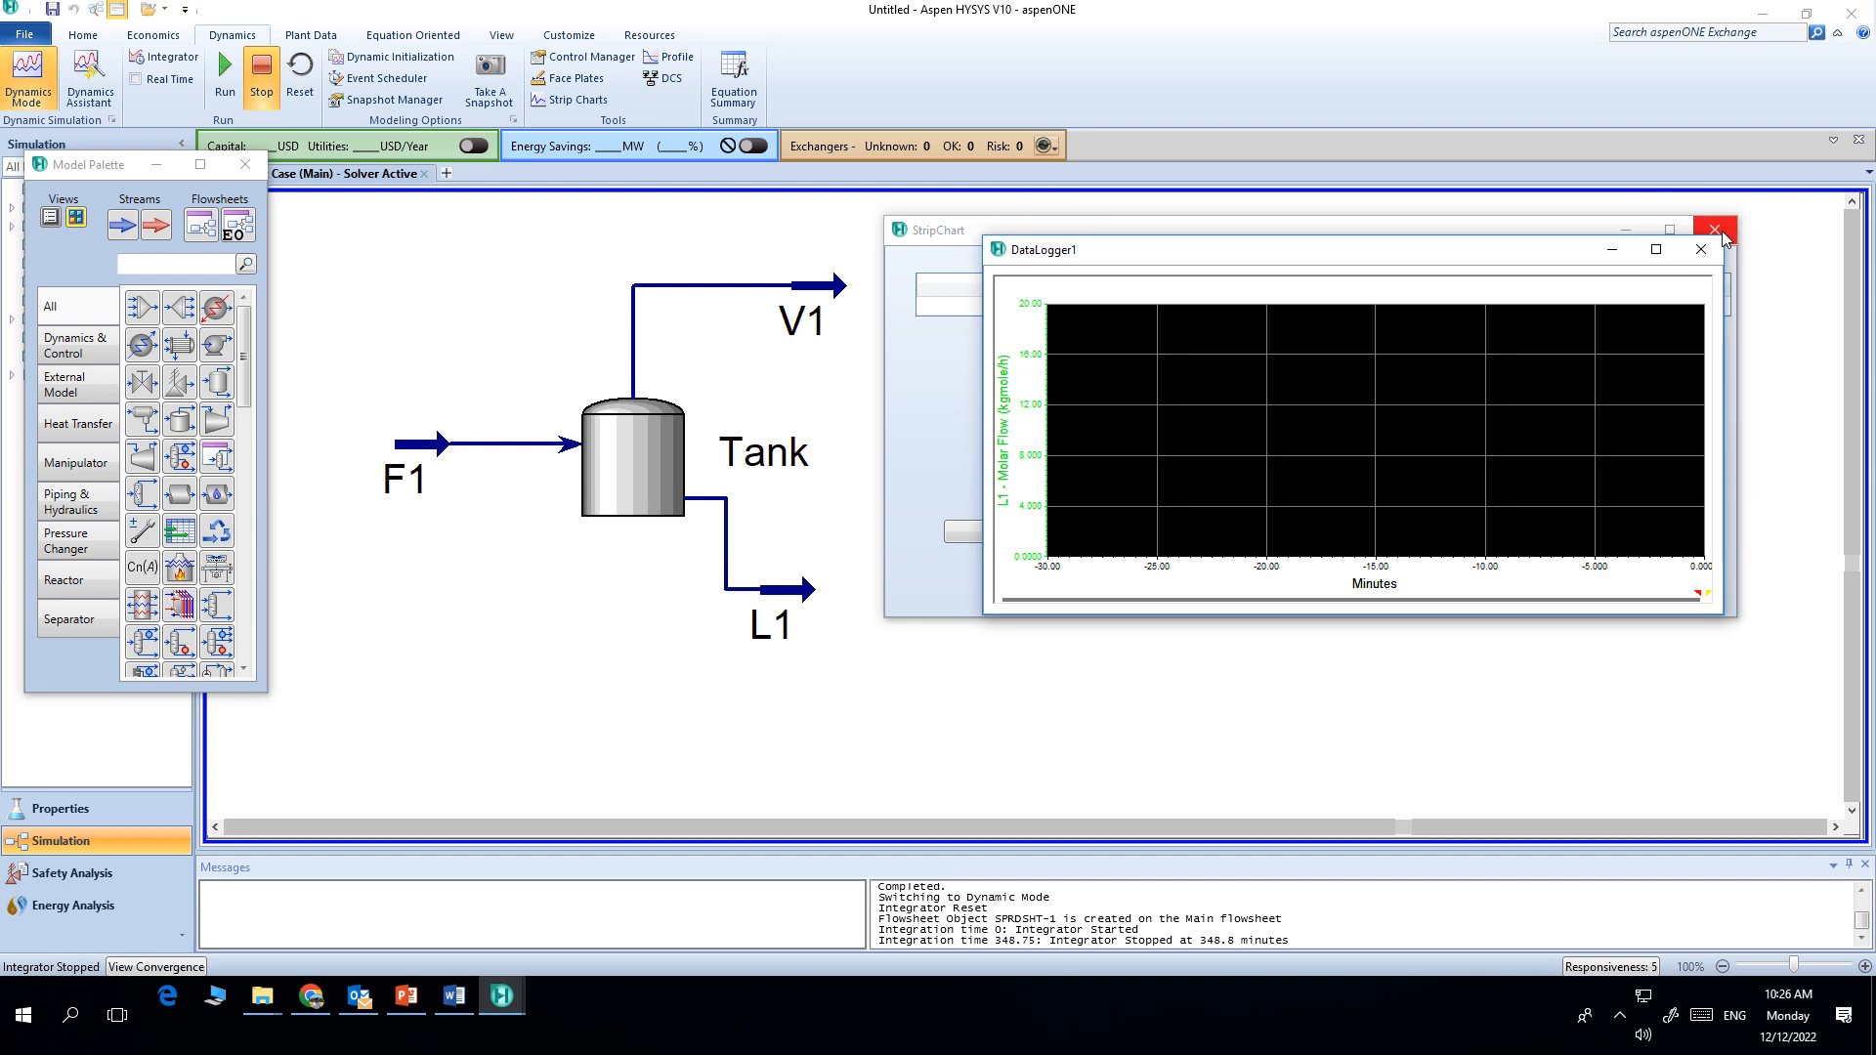
{"action": "left_click", "coordinate": [1706, 231]}
{"action": "left_click_drag", "start_coordinate": [1331, 262], "coordinate": [1293, 218]}
Step: Open the strip chart's graph control, set its background colour to white and hide the grid
{"action": "right_click", "coordinate": [1294, 342]}
{"action": "left_click", "coordinate": [1304, 353]}
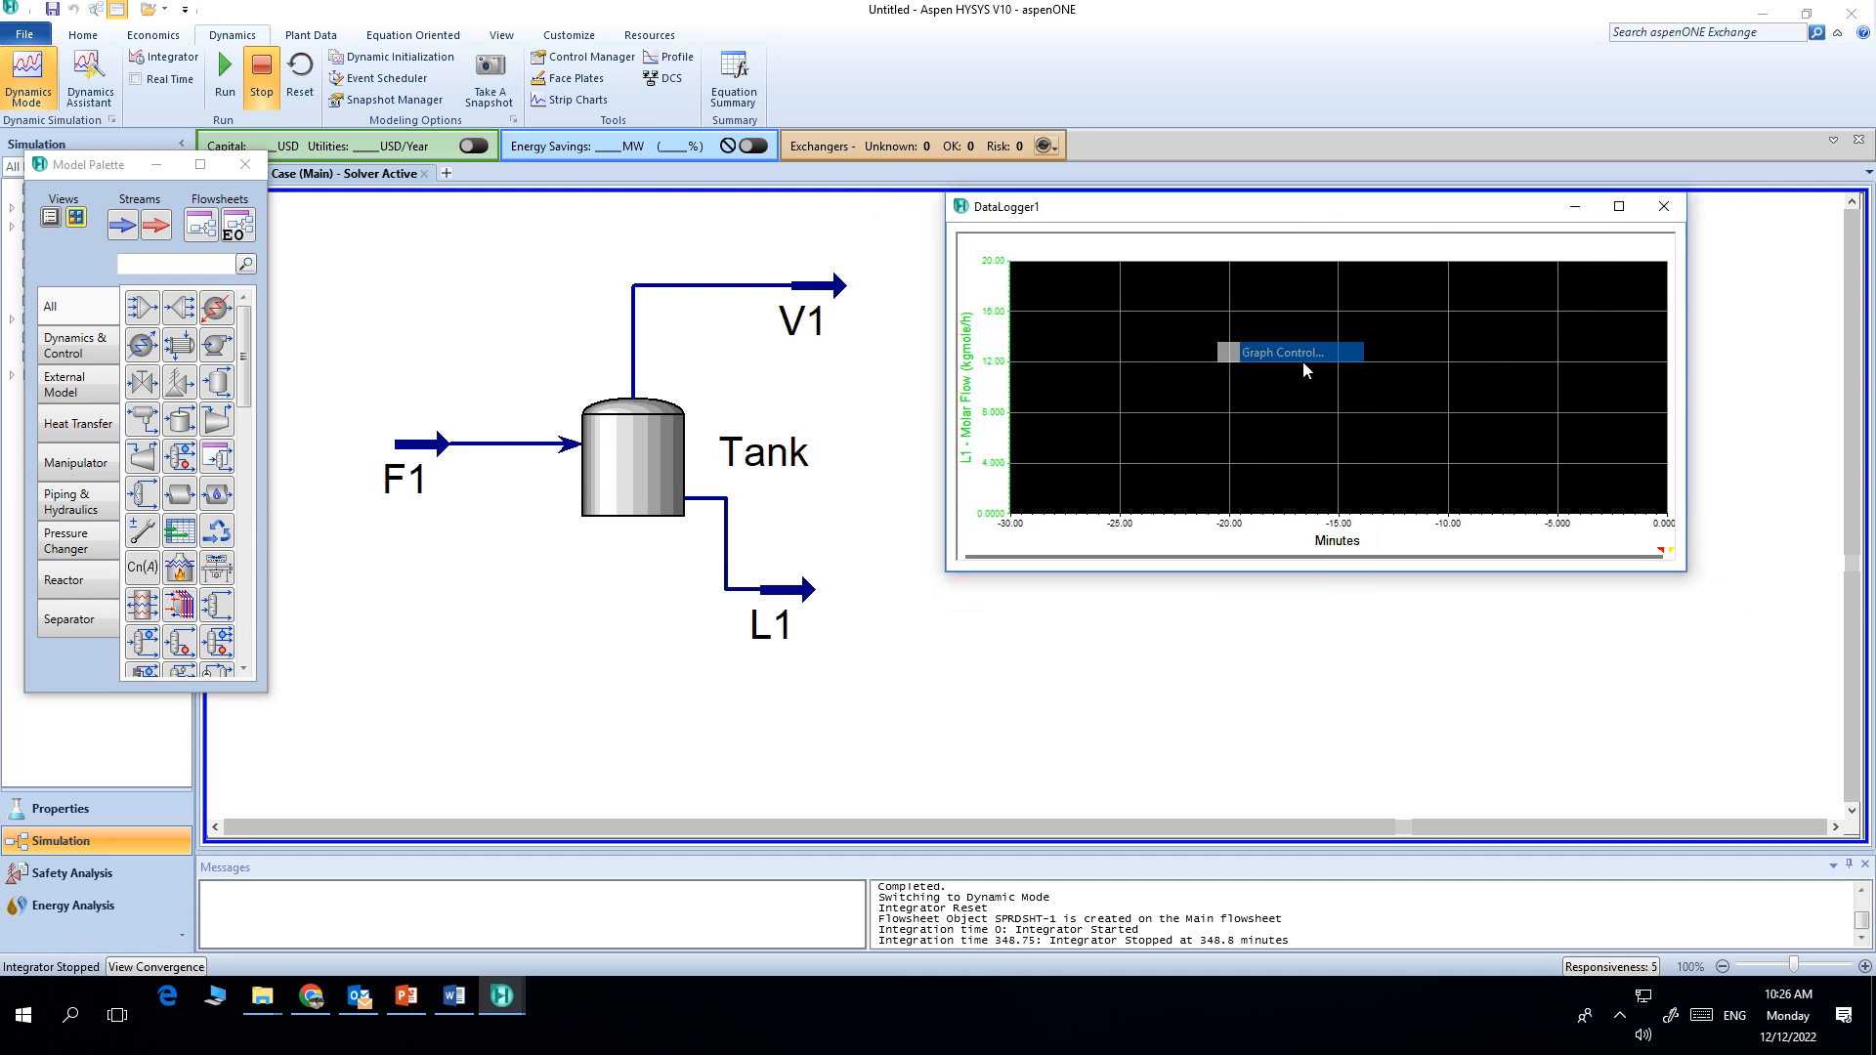
{"action": "left_click", "coordinate": [509, 369]}
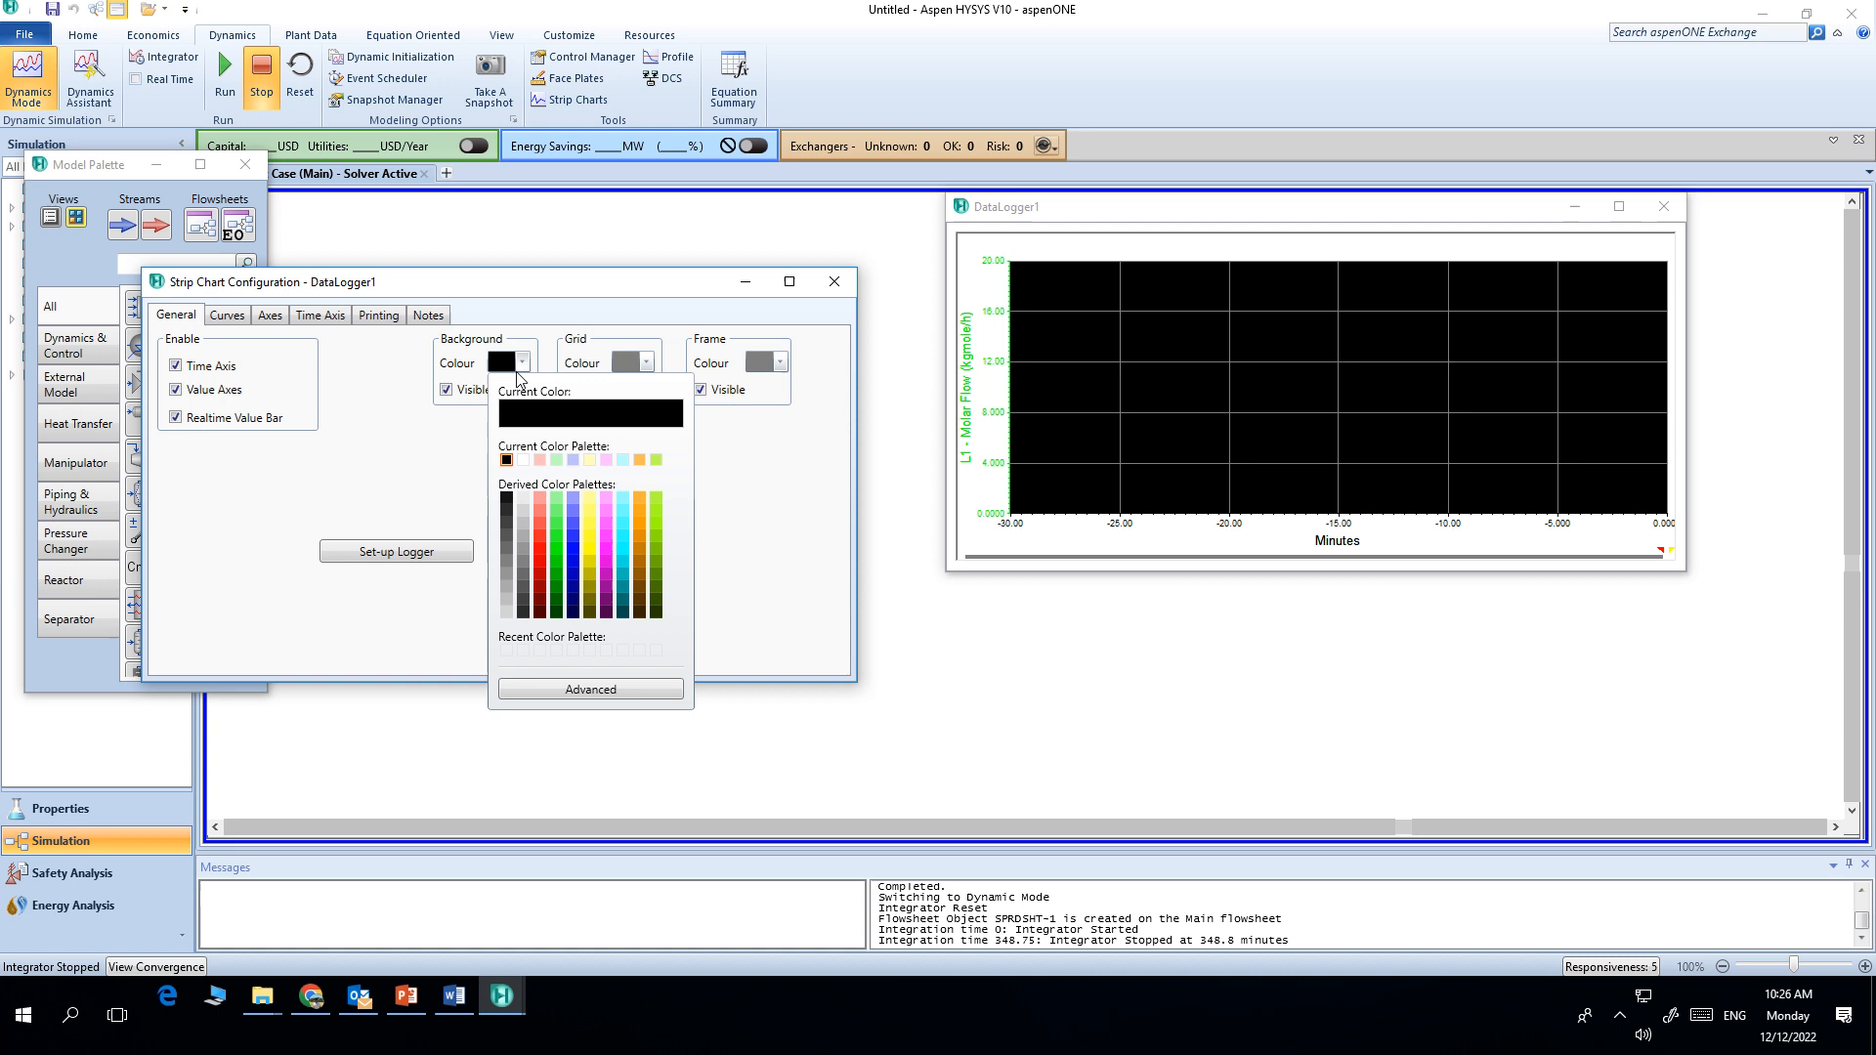
{"action": "left_click", "coordinate": [524, 460]}
{"action": "left_click", "coordinate": [572, 390]}
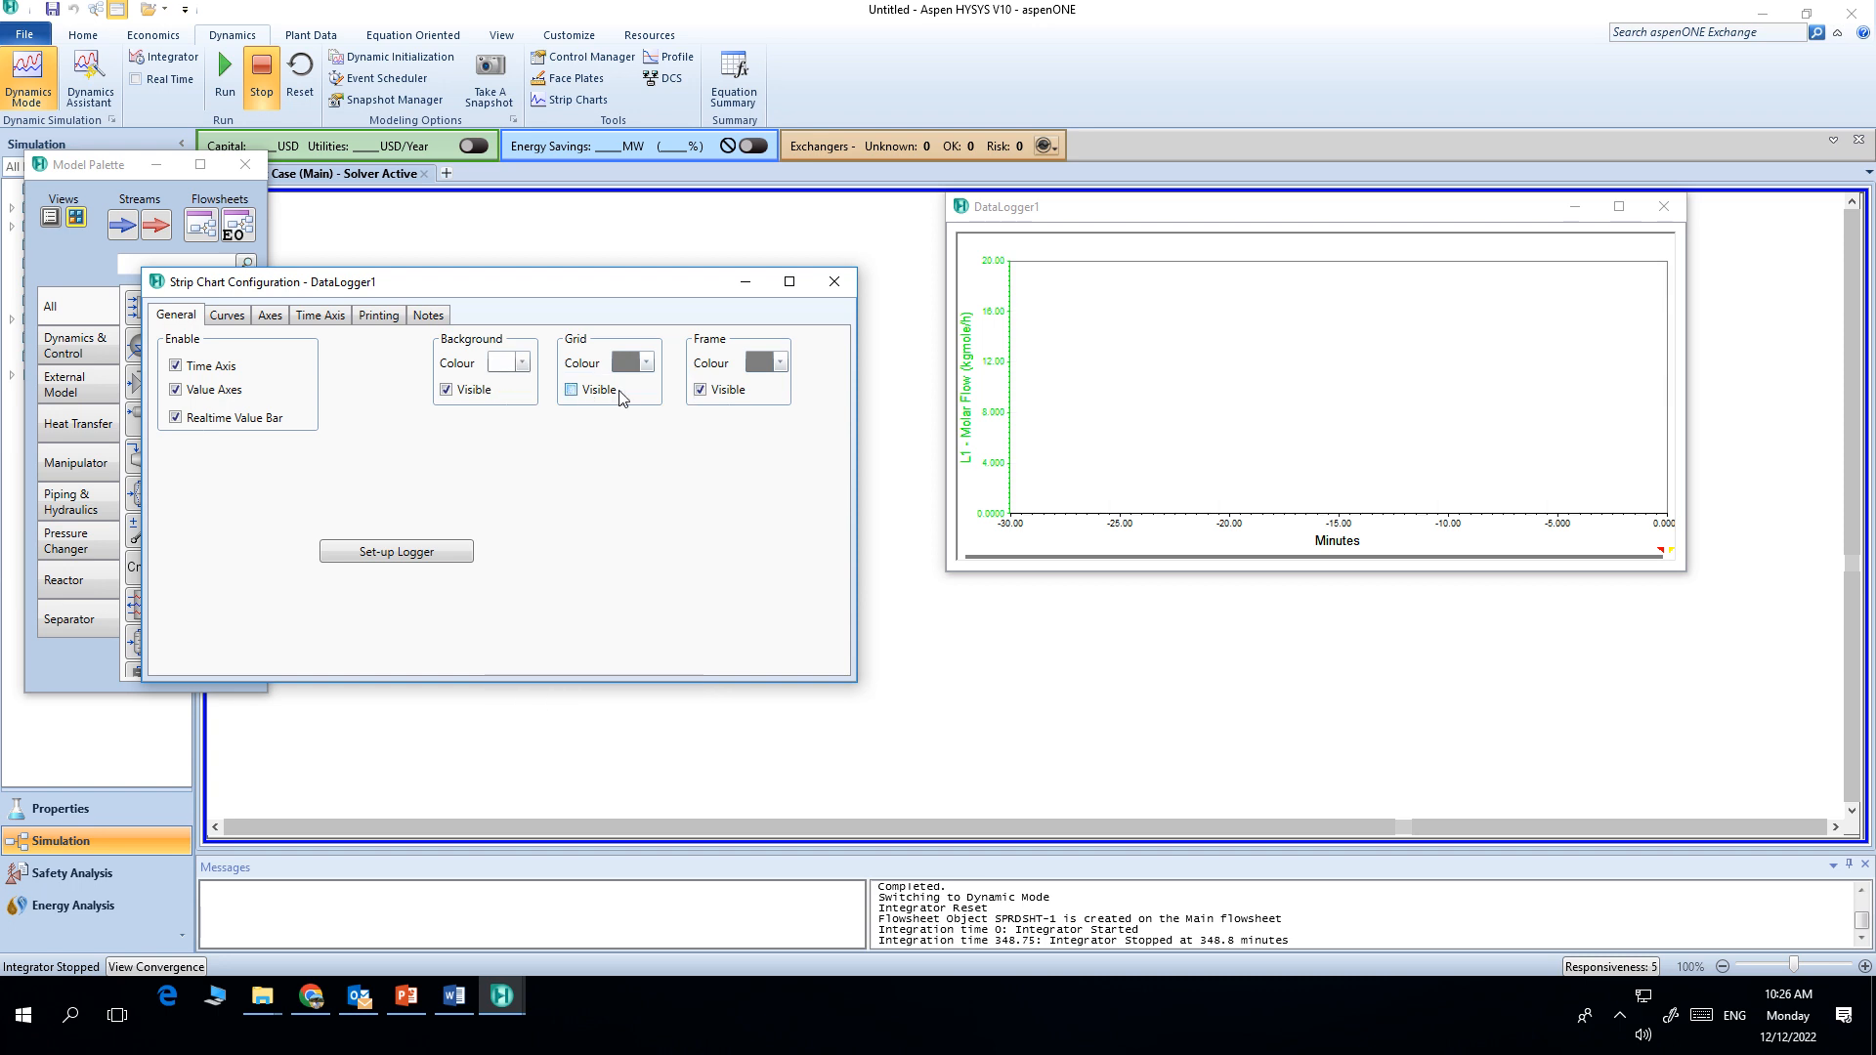
Step: Thicken the L1 curve's line and set the F1 curve's line thickness to 3
{"action": "left_click", "coordinate": [227, 316]}
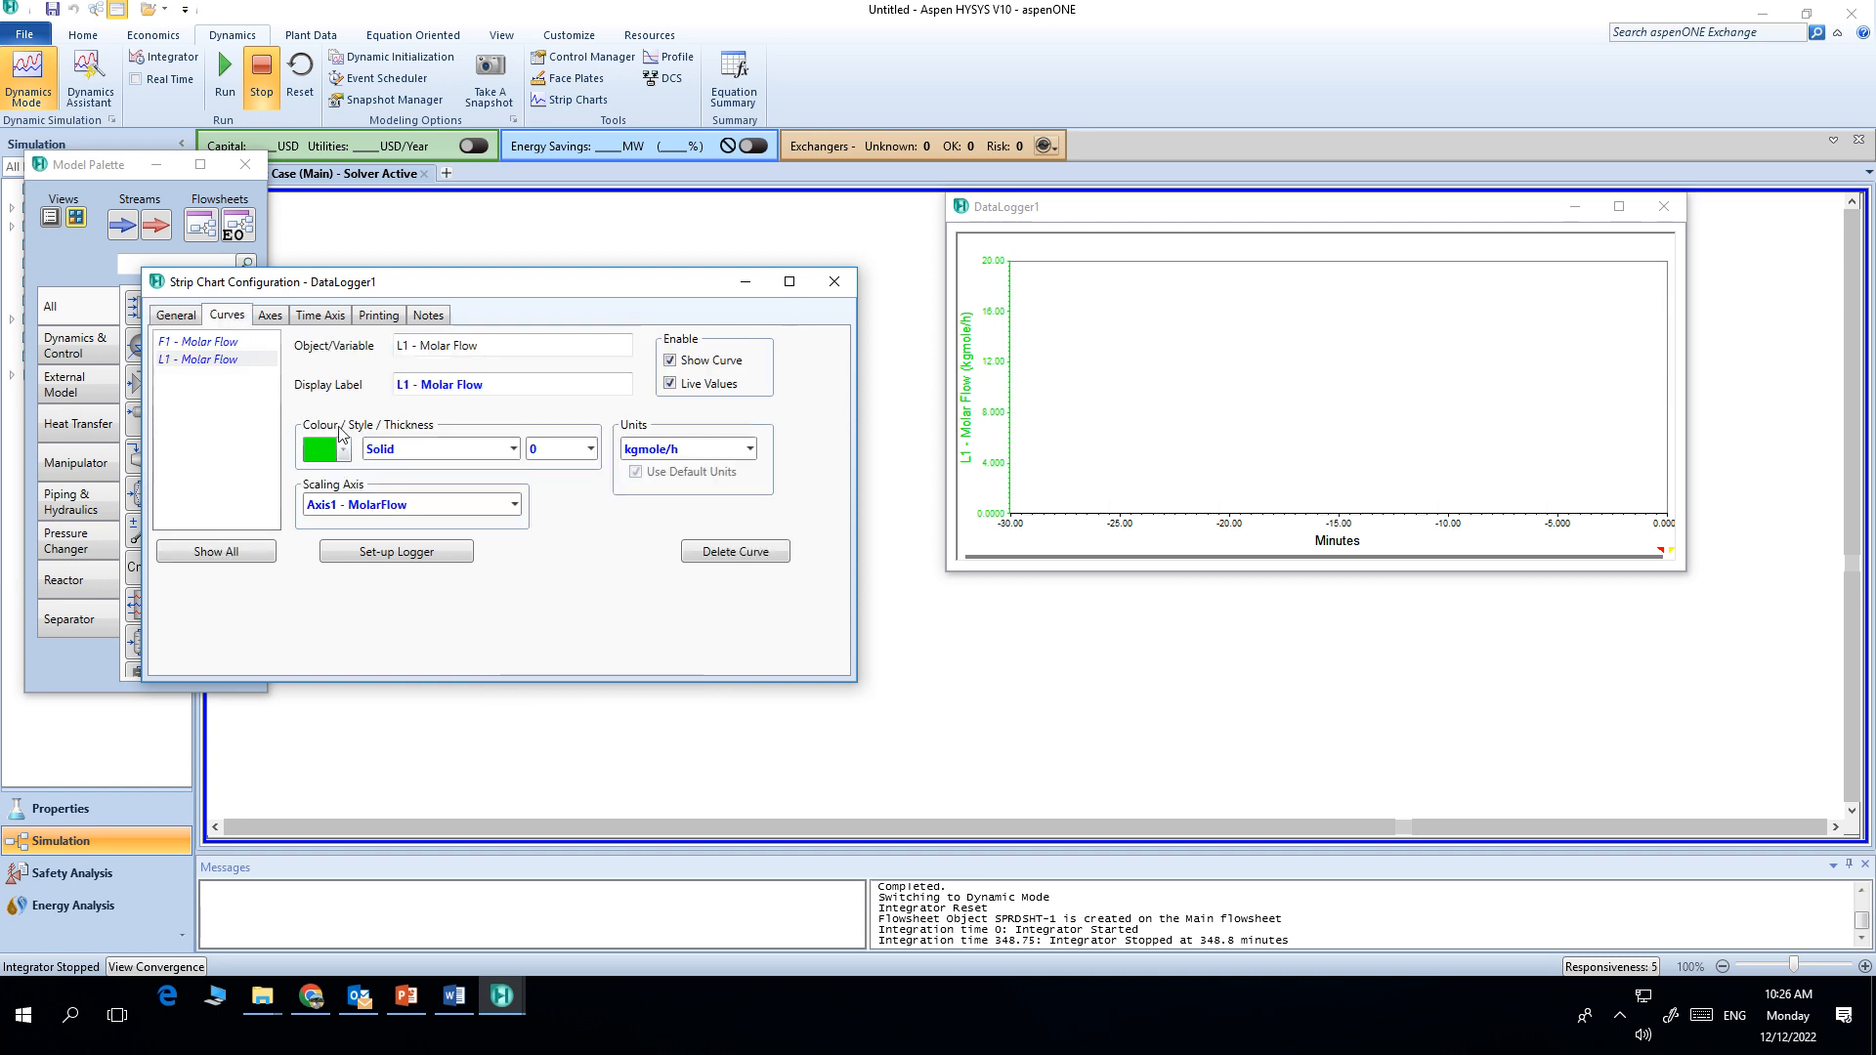
{"action": "left_click", "coordinate": [483, 453]}
{"action": "left_click", "coordinate": [483, 454]}
{"action": "left_click", "coordinate": [553, 450]}
{"action": "left_click", "coordinate": [547, 516]}
{"action": "left_click", "coordinate": [208, 342]}
{"action": "left_click", "coordinate": [572, 453]}
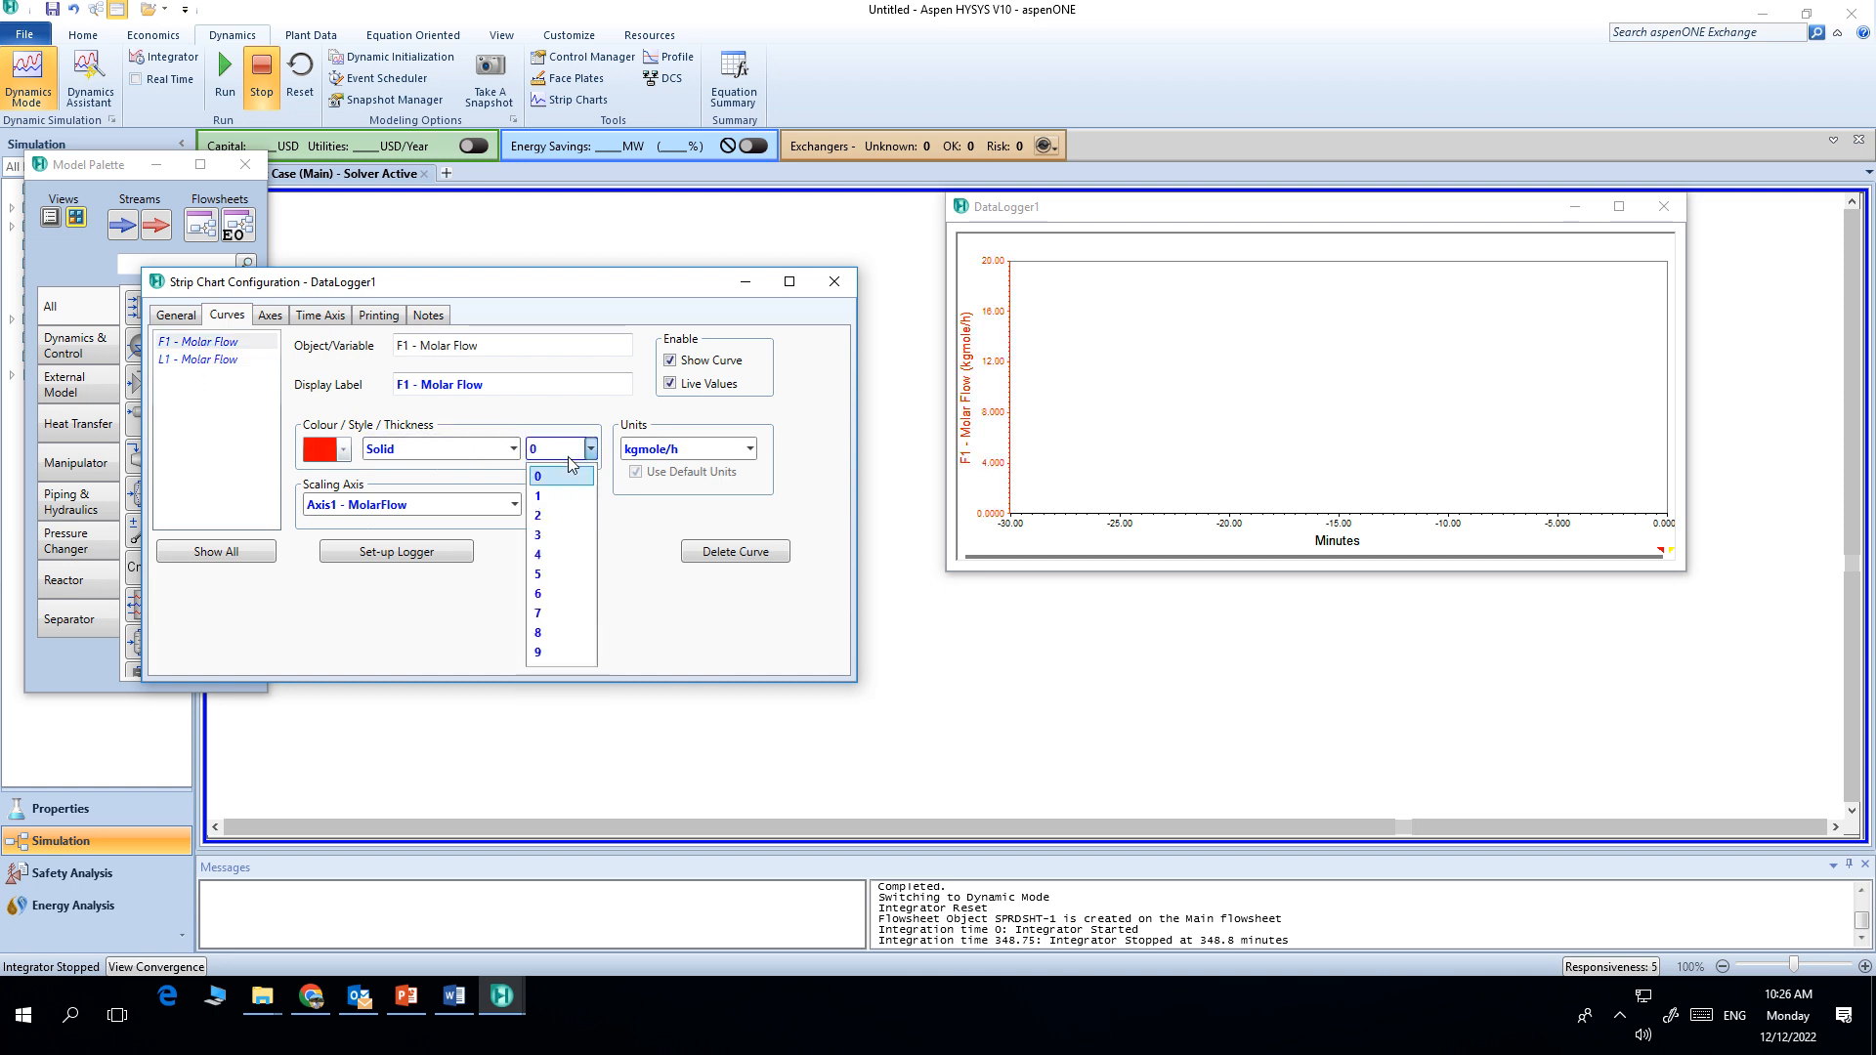
{"action": "left_click", "coordinate": [553, 535]}
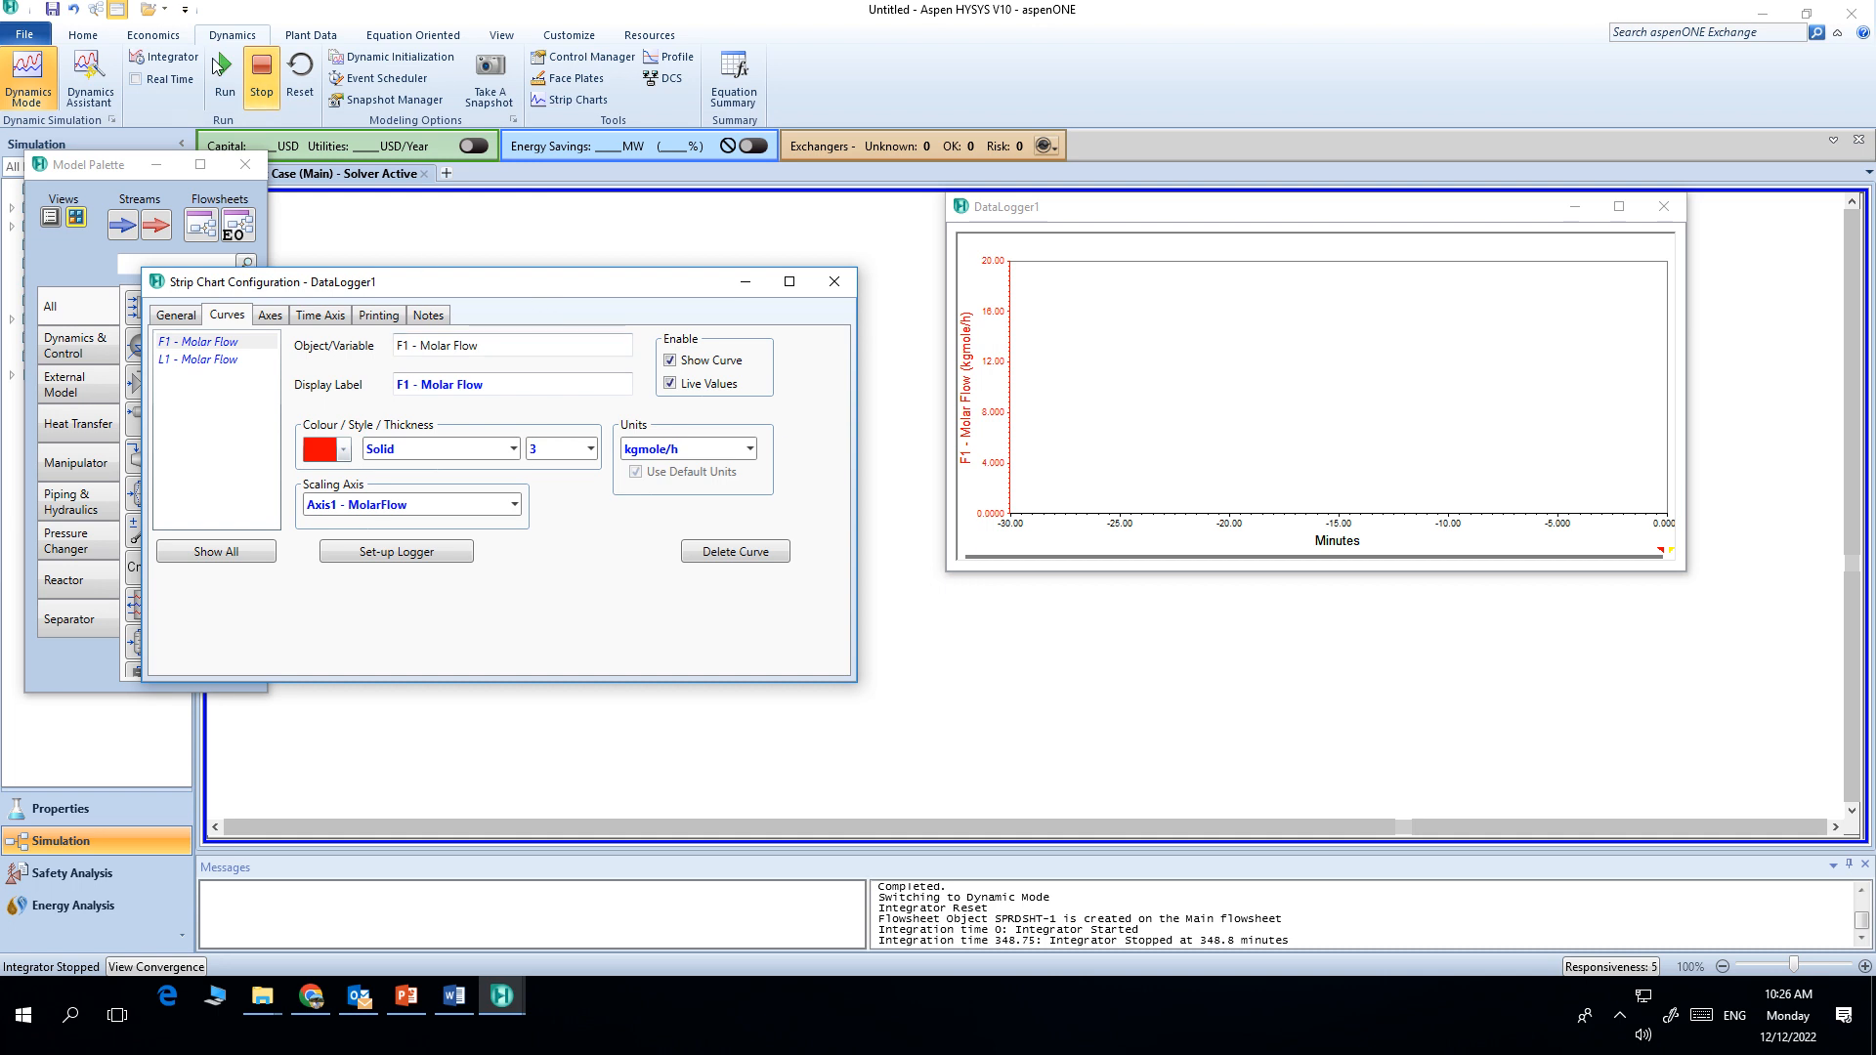
Step: Run the dynamic integrator, rescale the strip chart, close the chart configuration and scroll the chart's time axis
{"action": "left_click", "coordinate": [224, 86]}
{"action": "right_click", "coordinate": [1246, 371]}
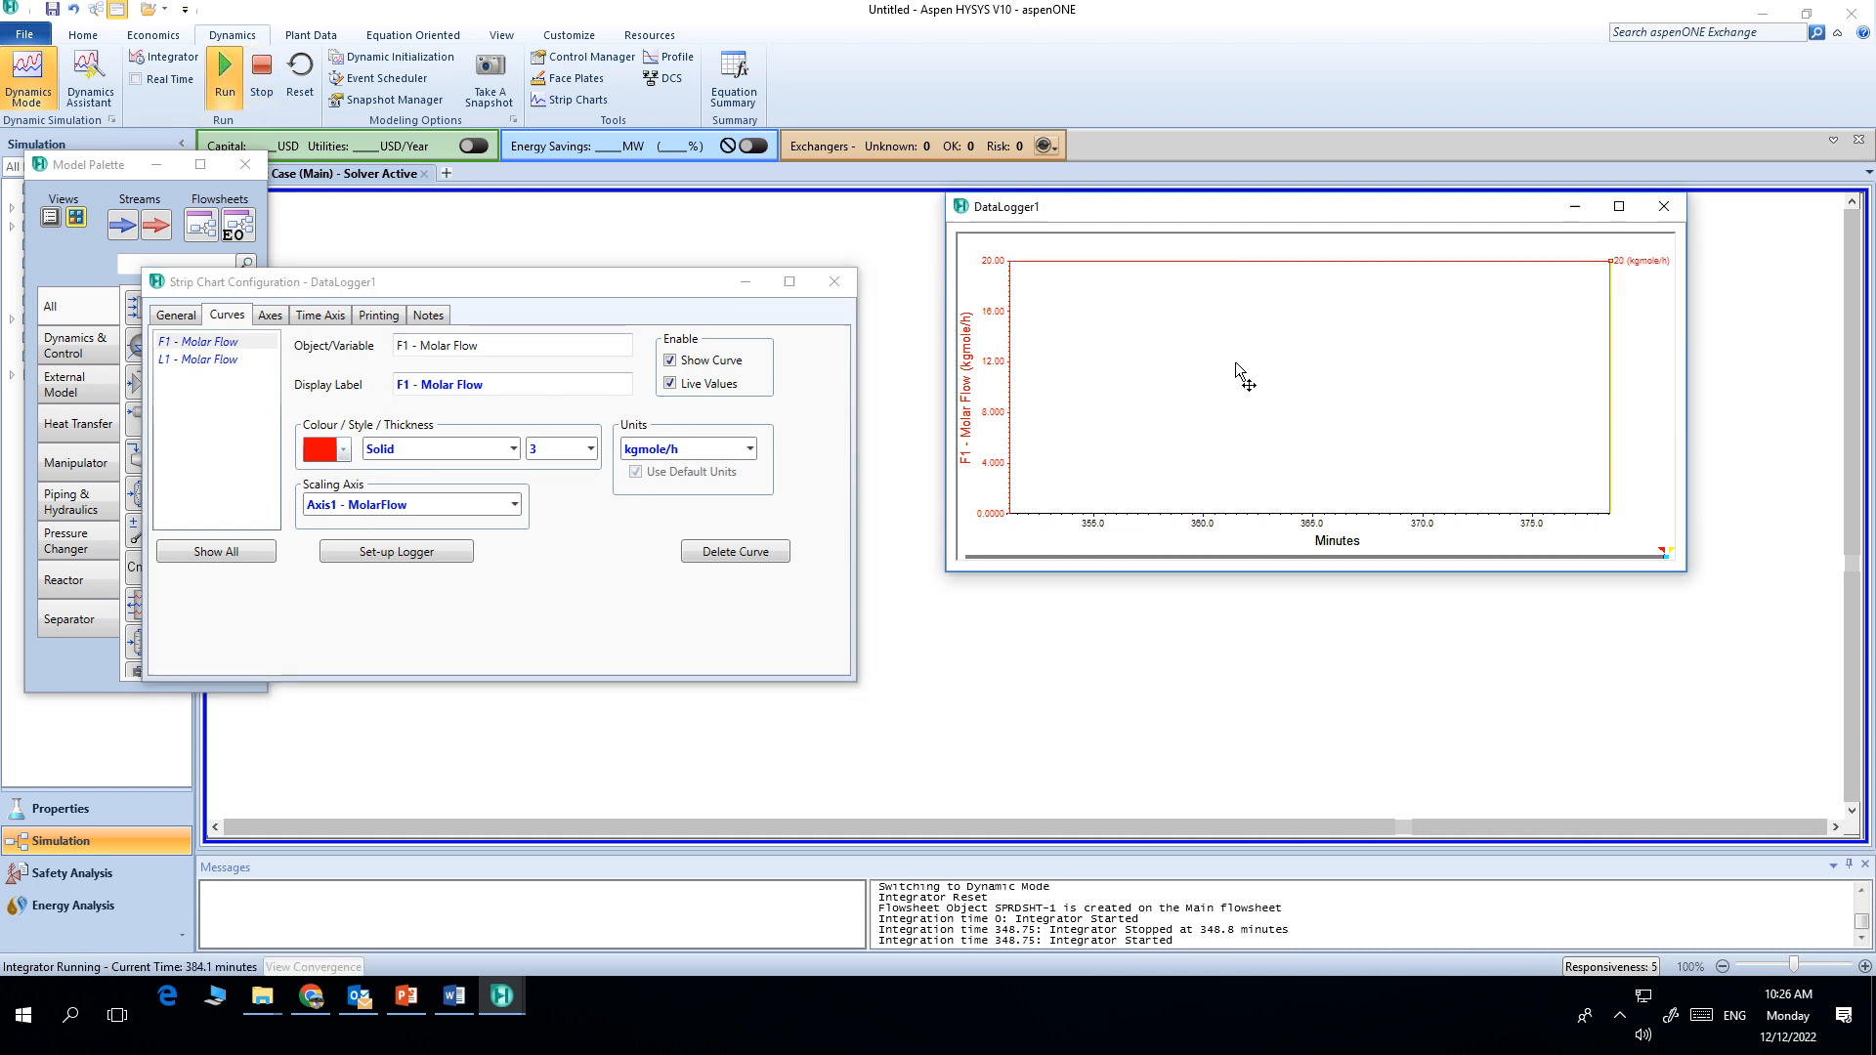
{"action": "left_click", "coordinate": [1248, 475]}
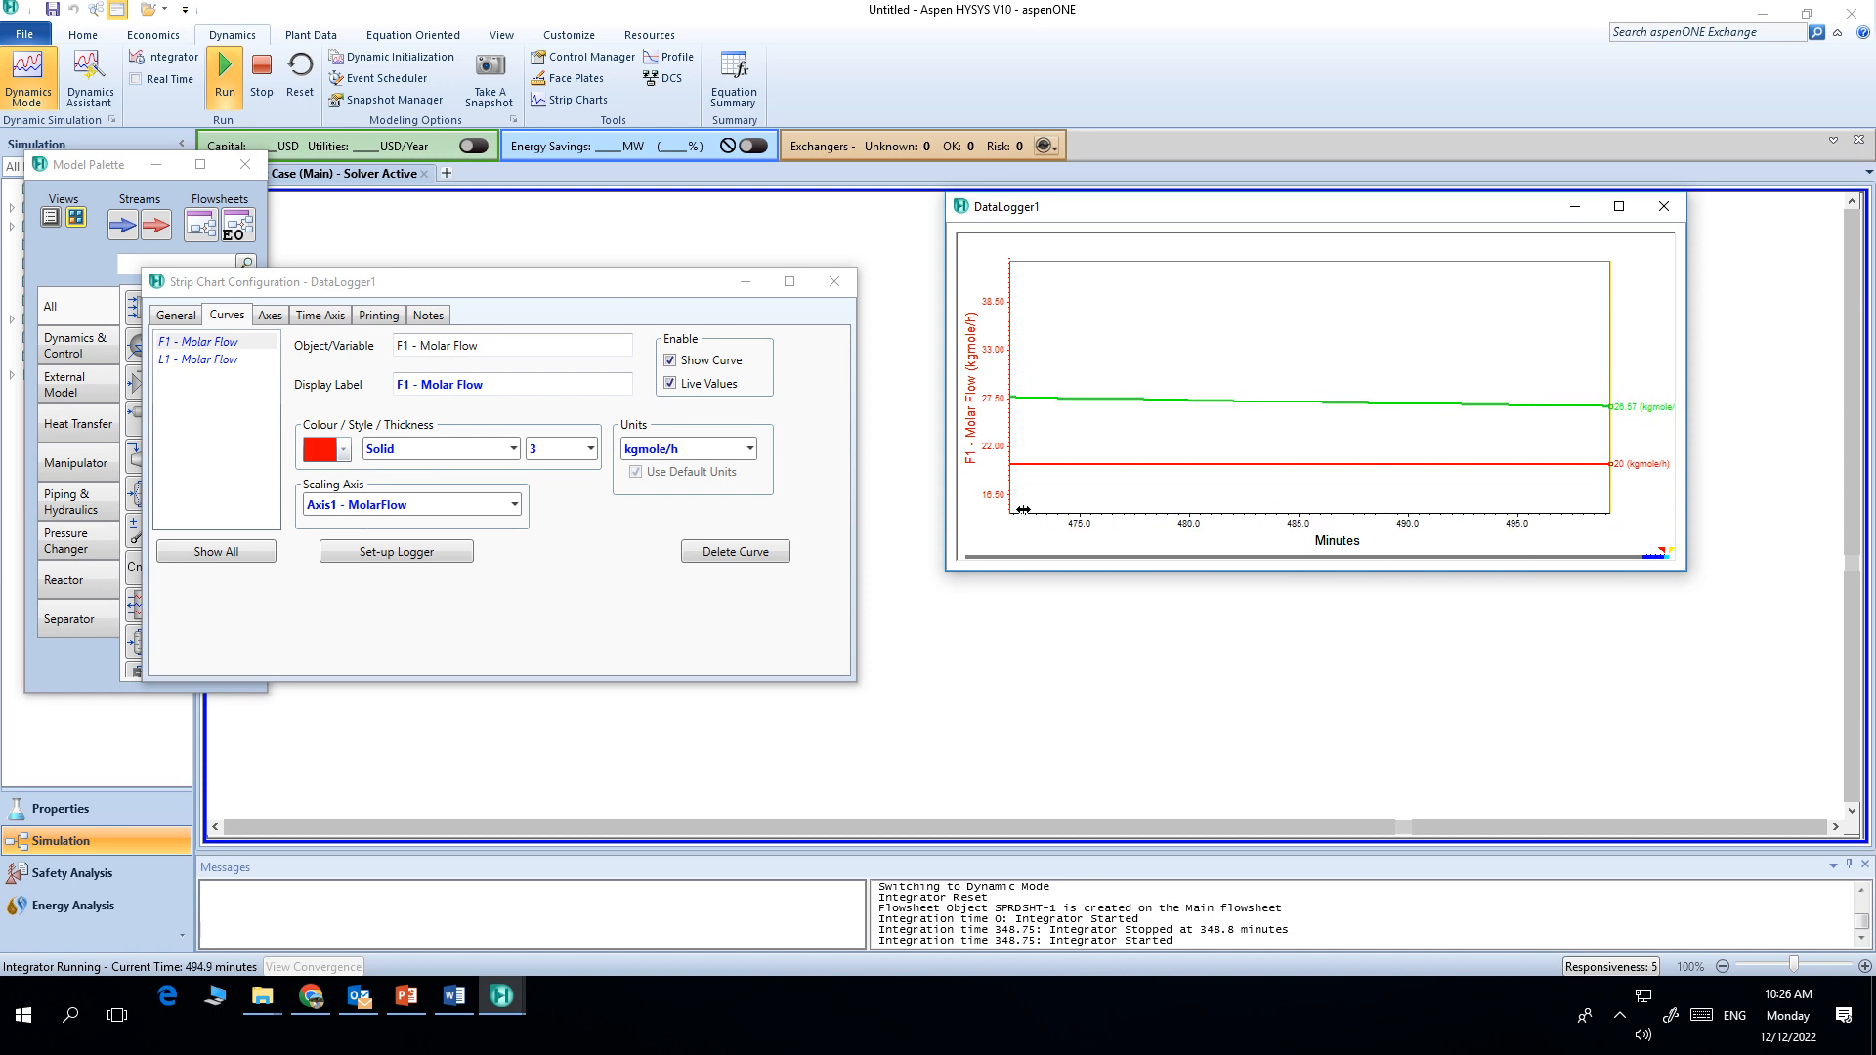
{"action": "left_click", "coordinate": [836, 285]}
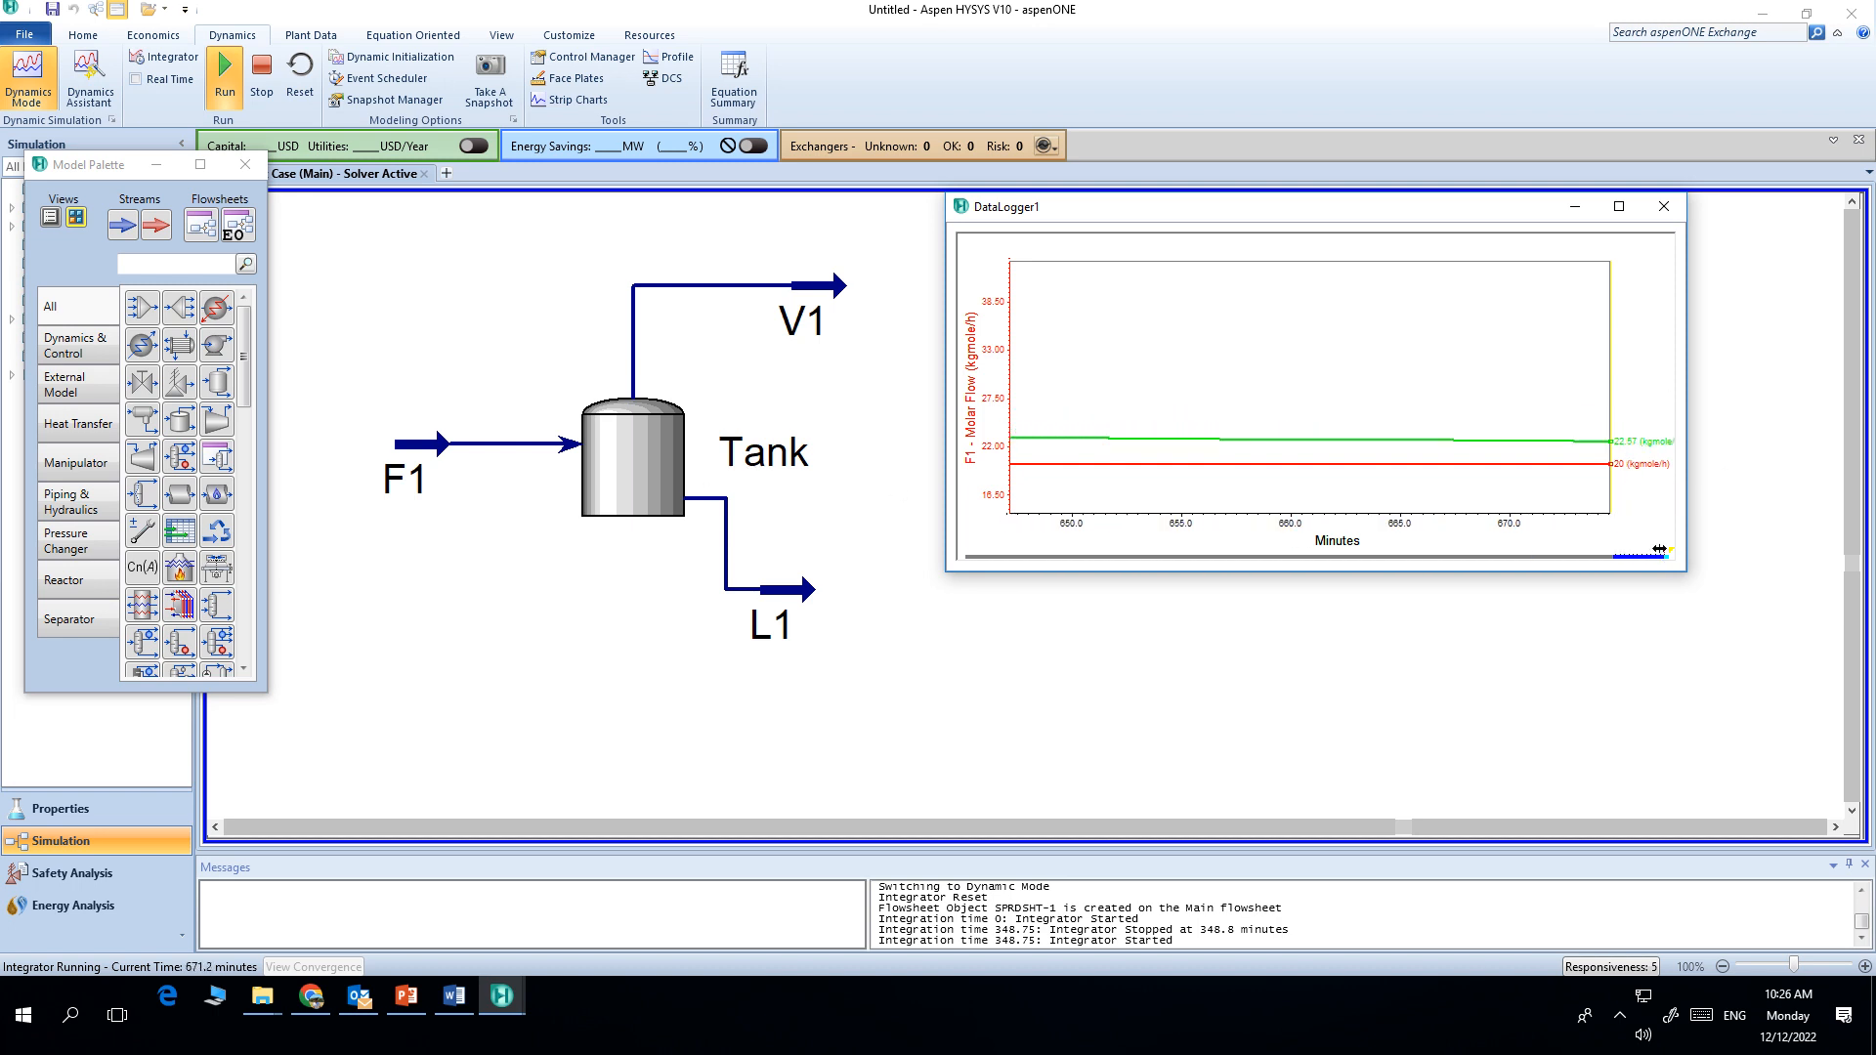
{"action": "left_click_drag", "start_coordinate": [1642, 550], "coordinate": [1581, 555]}
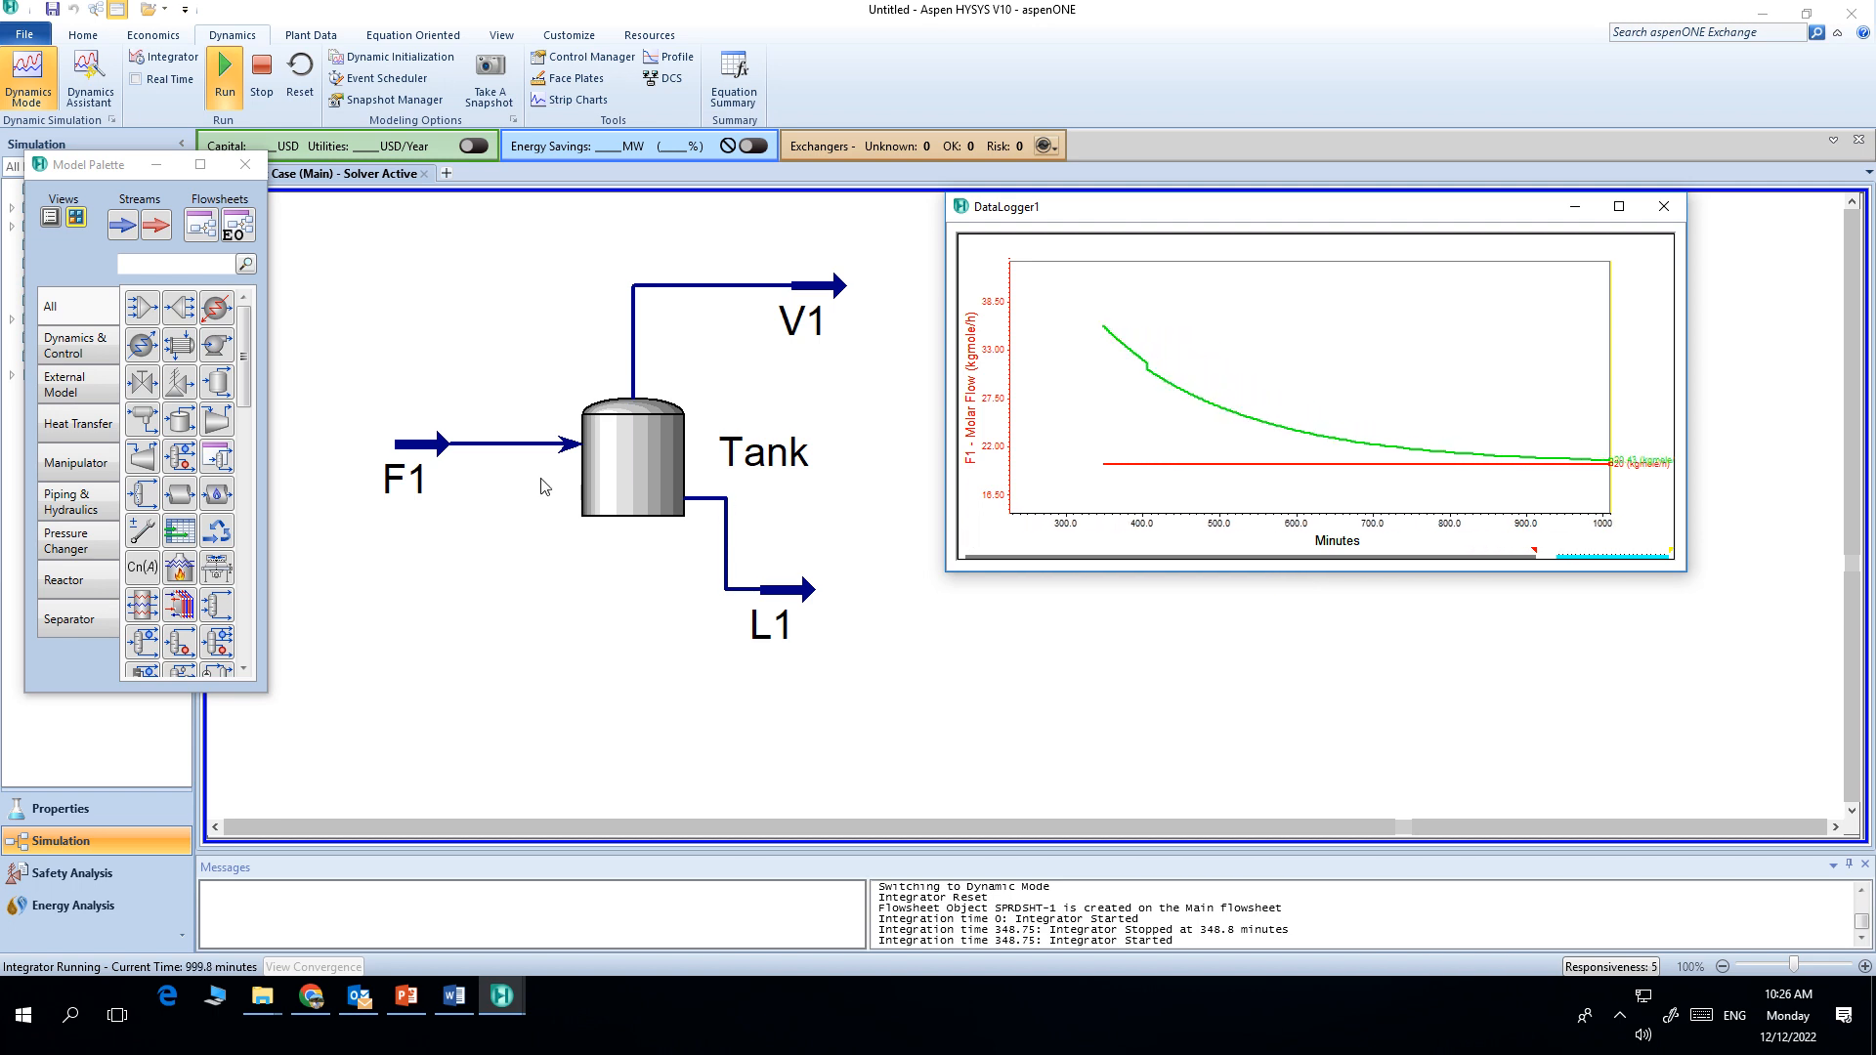
Step: Open stream F1's worksheet and set its molar flow to 30 kgmole/h as a step change
{"action": "left_click", "coordinate": [422, 448]}
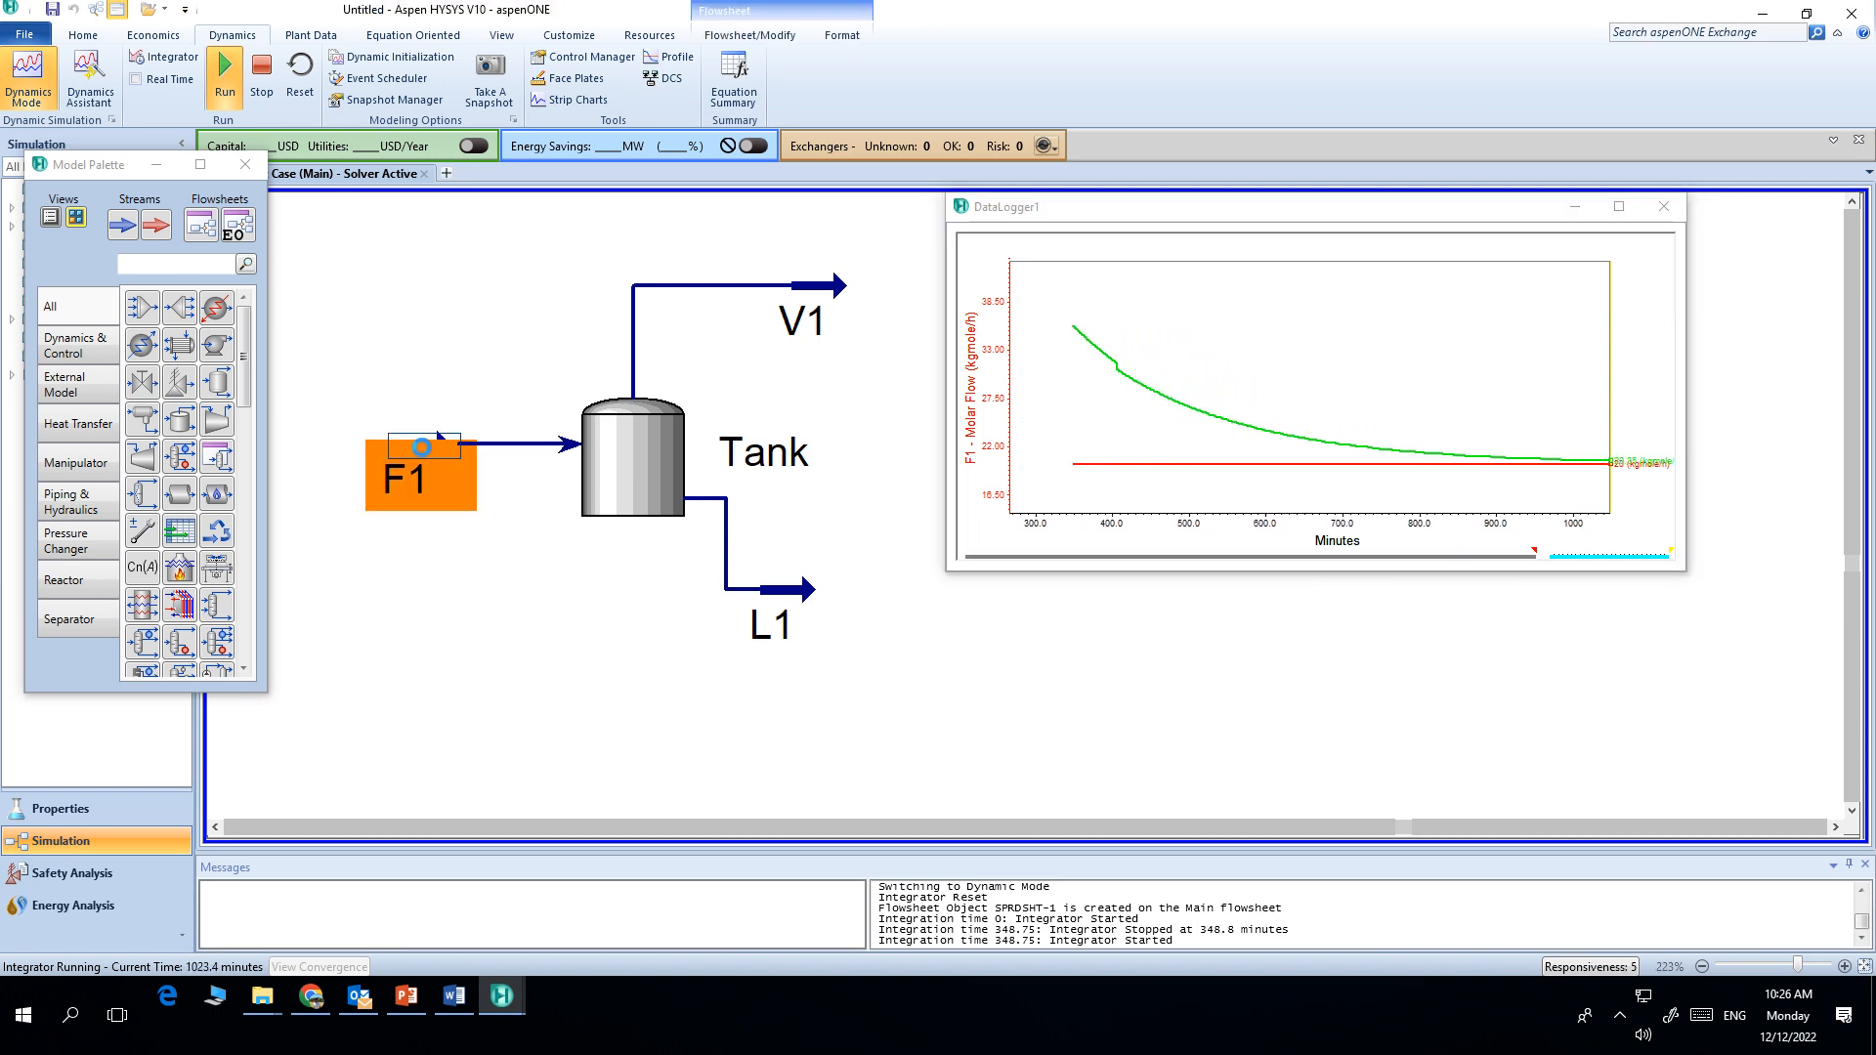
{"action": "double_click", "coordinate": [422, 448]}
{"action": "left_click", "coordinate": [66, 199]}
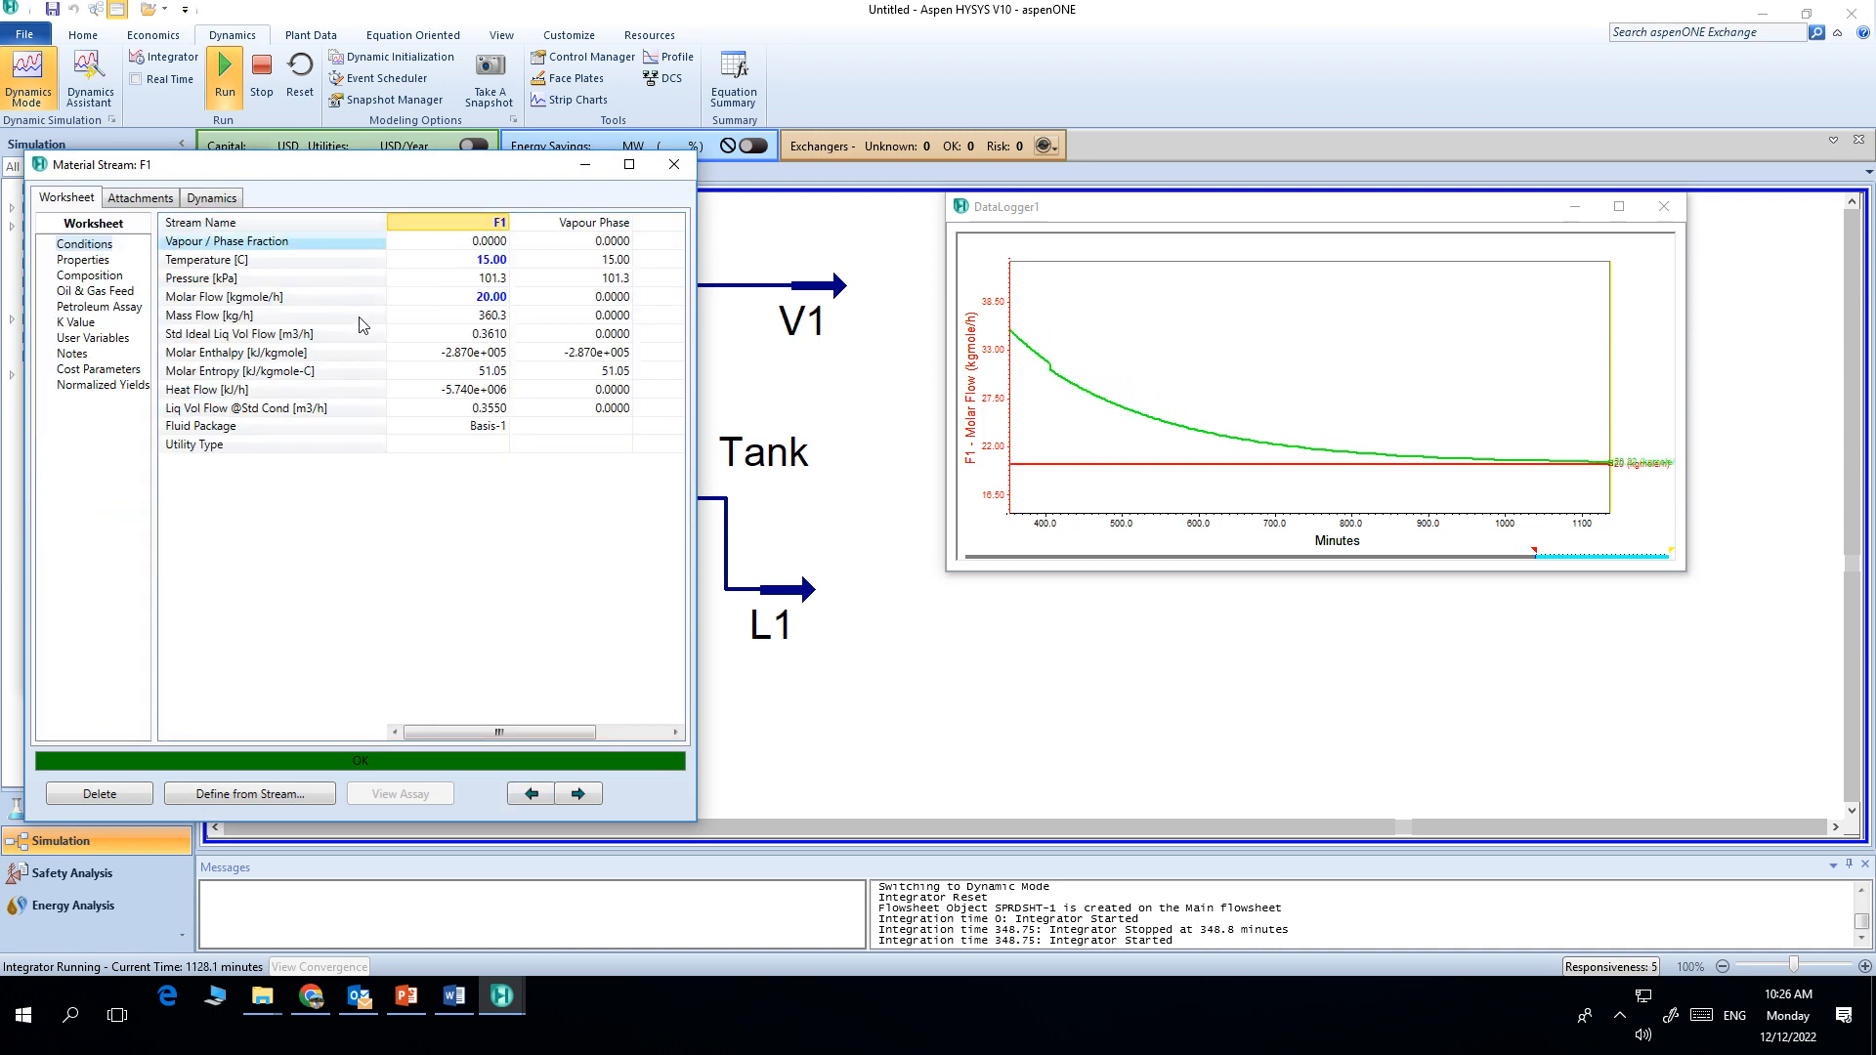
{"action": "left_click", "coordinate": [491, 297]}
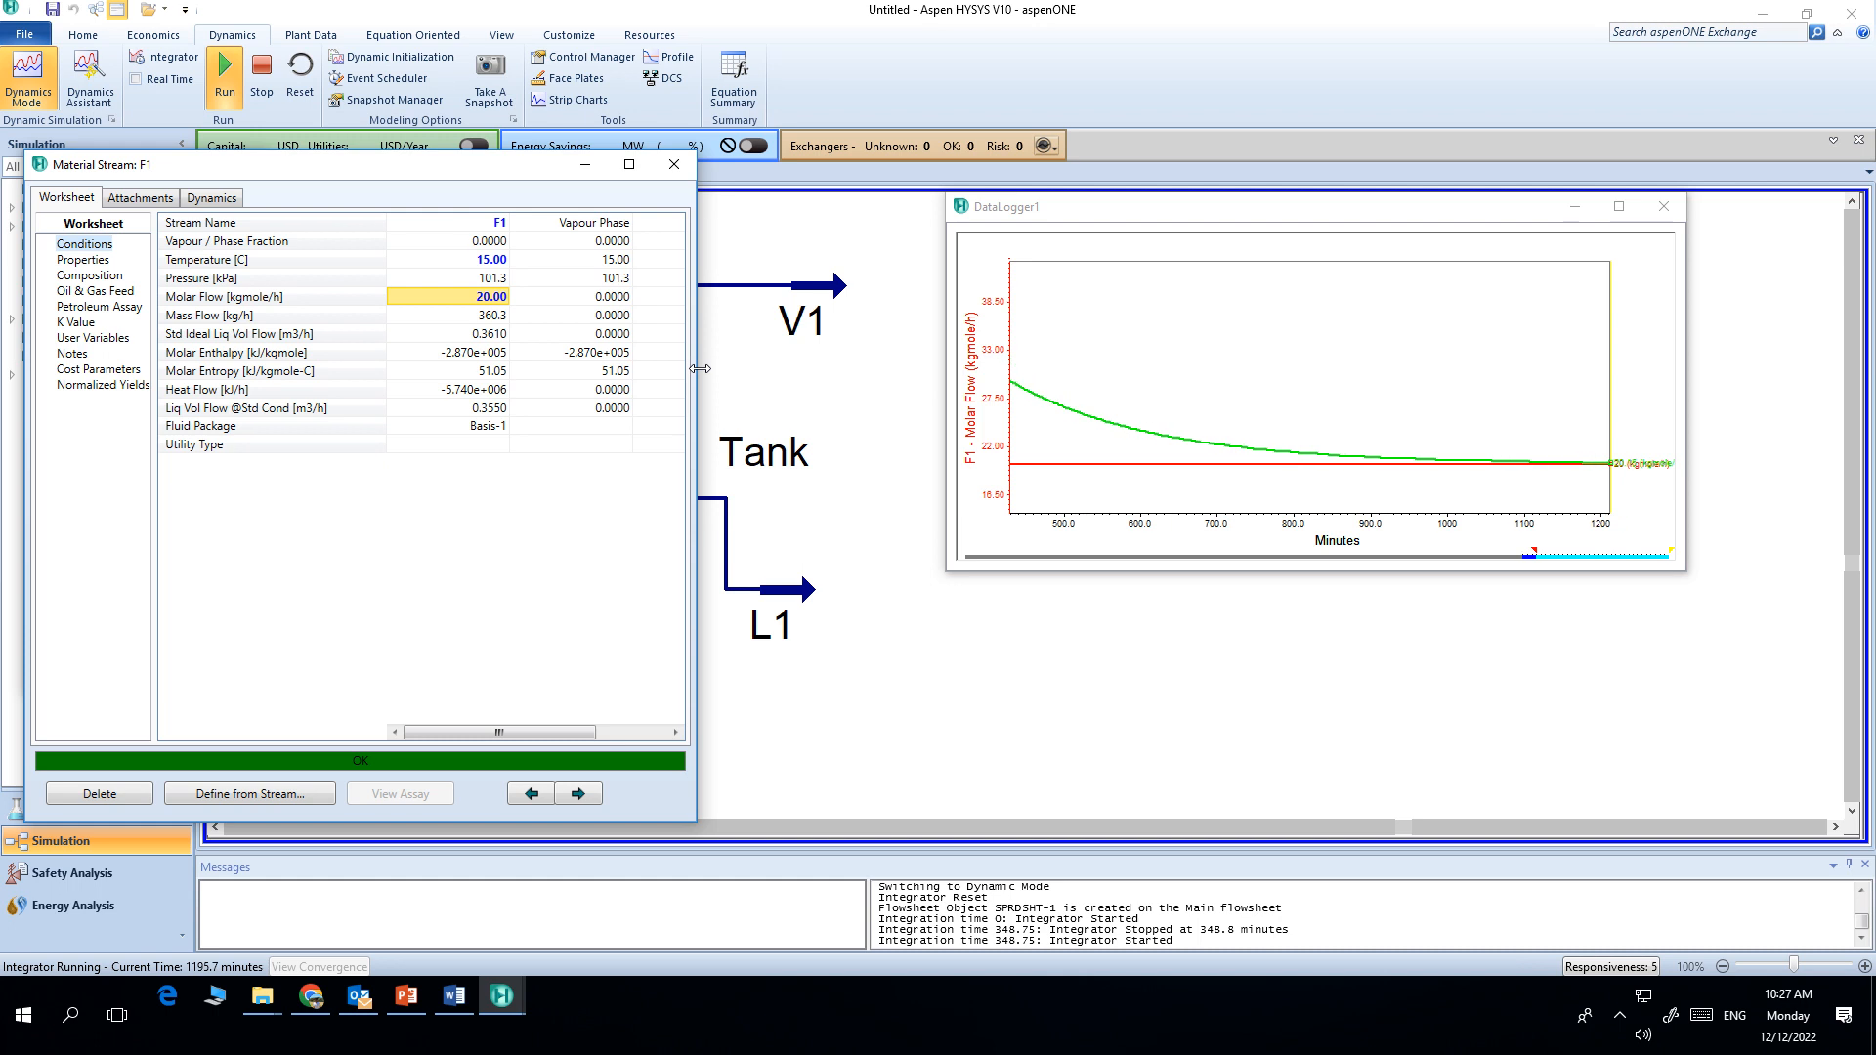
{"action": "type", "text": "2"}
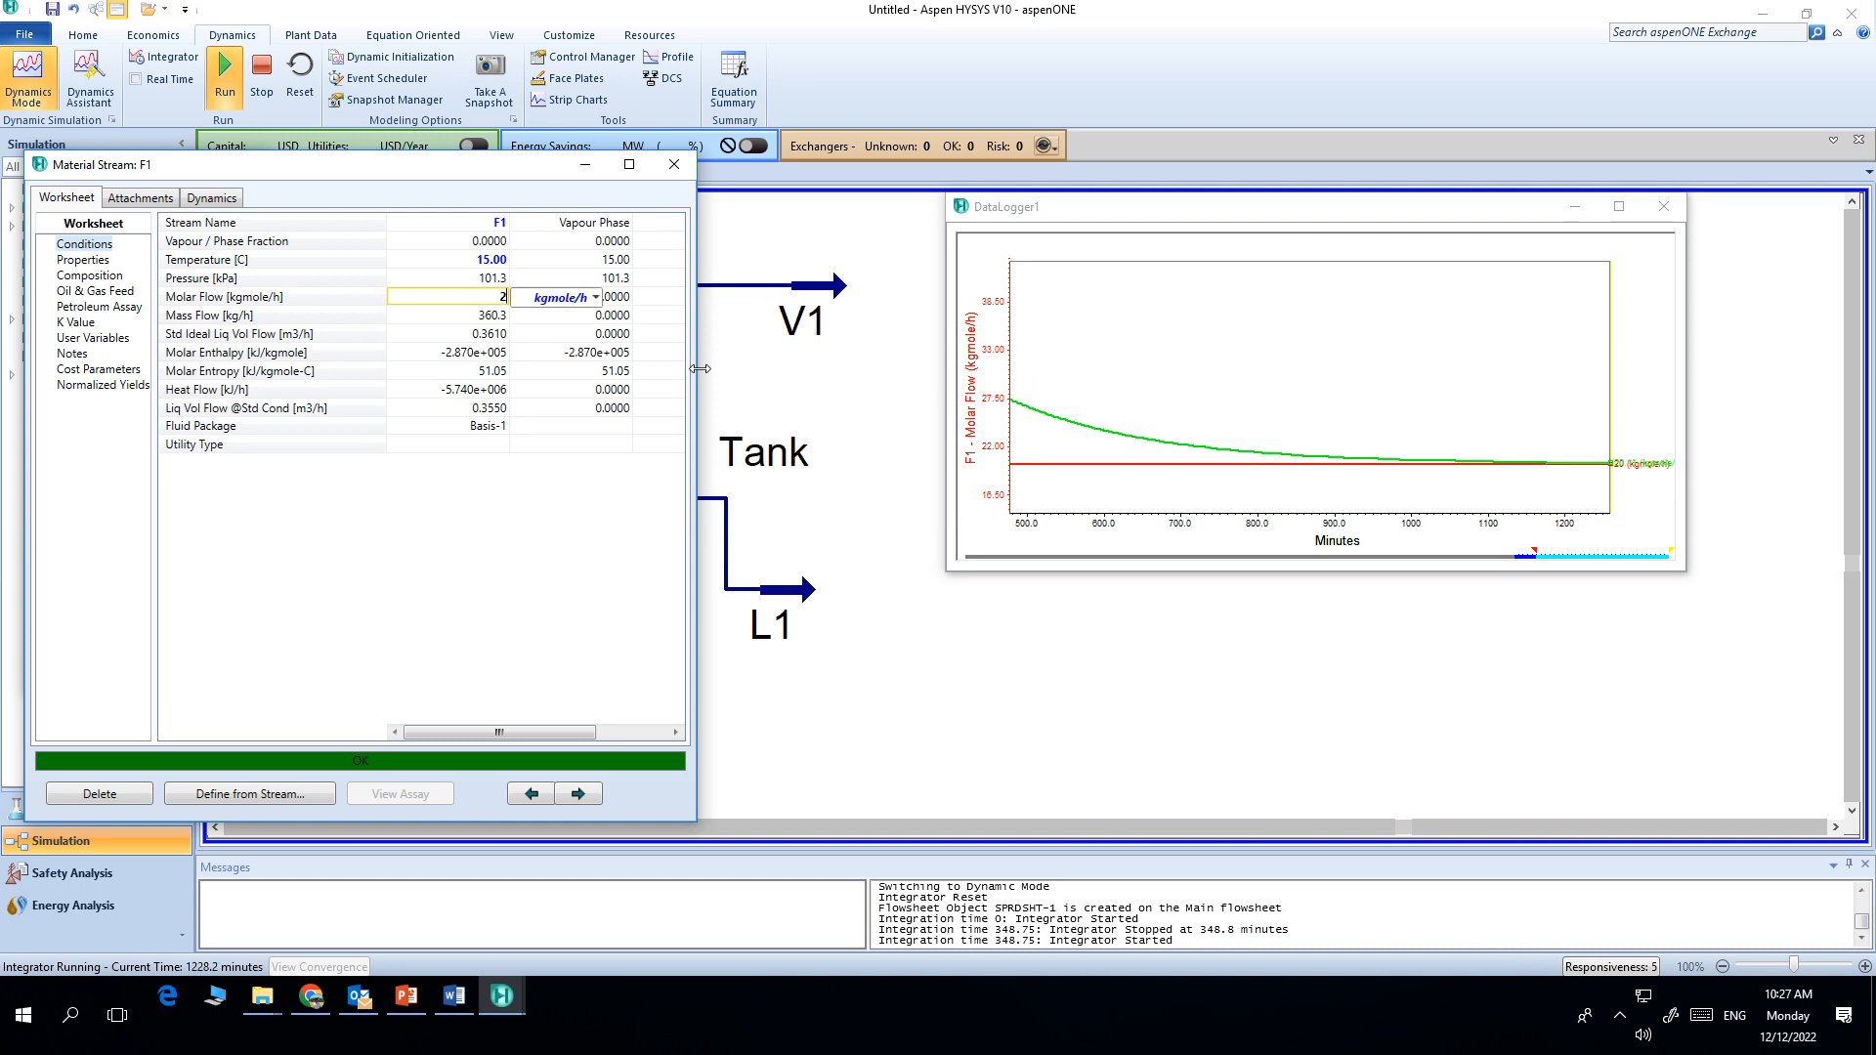
{"action": "type", "text": "0"}
{"action": "key", "text": "Return"}
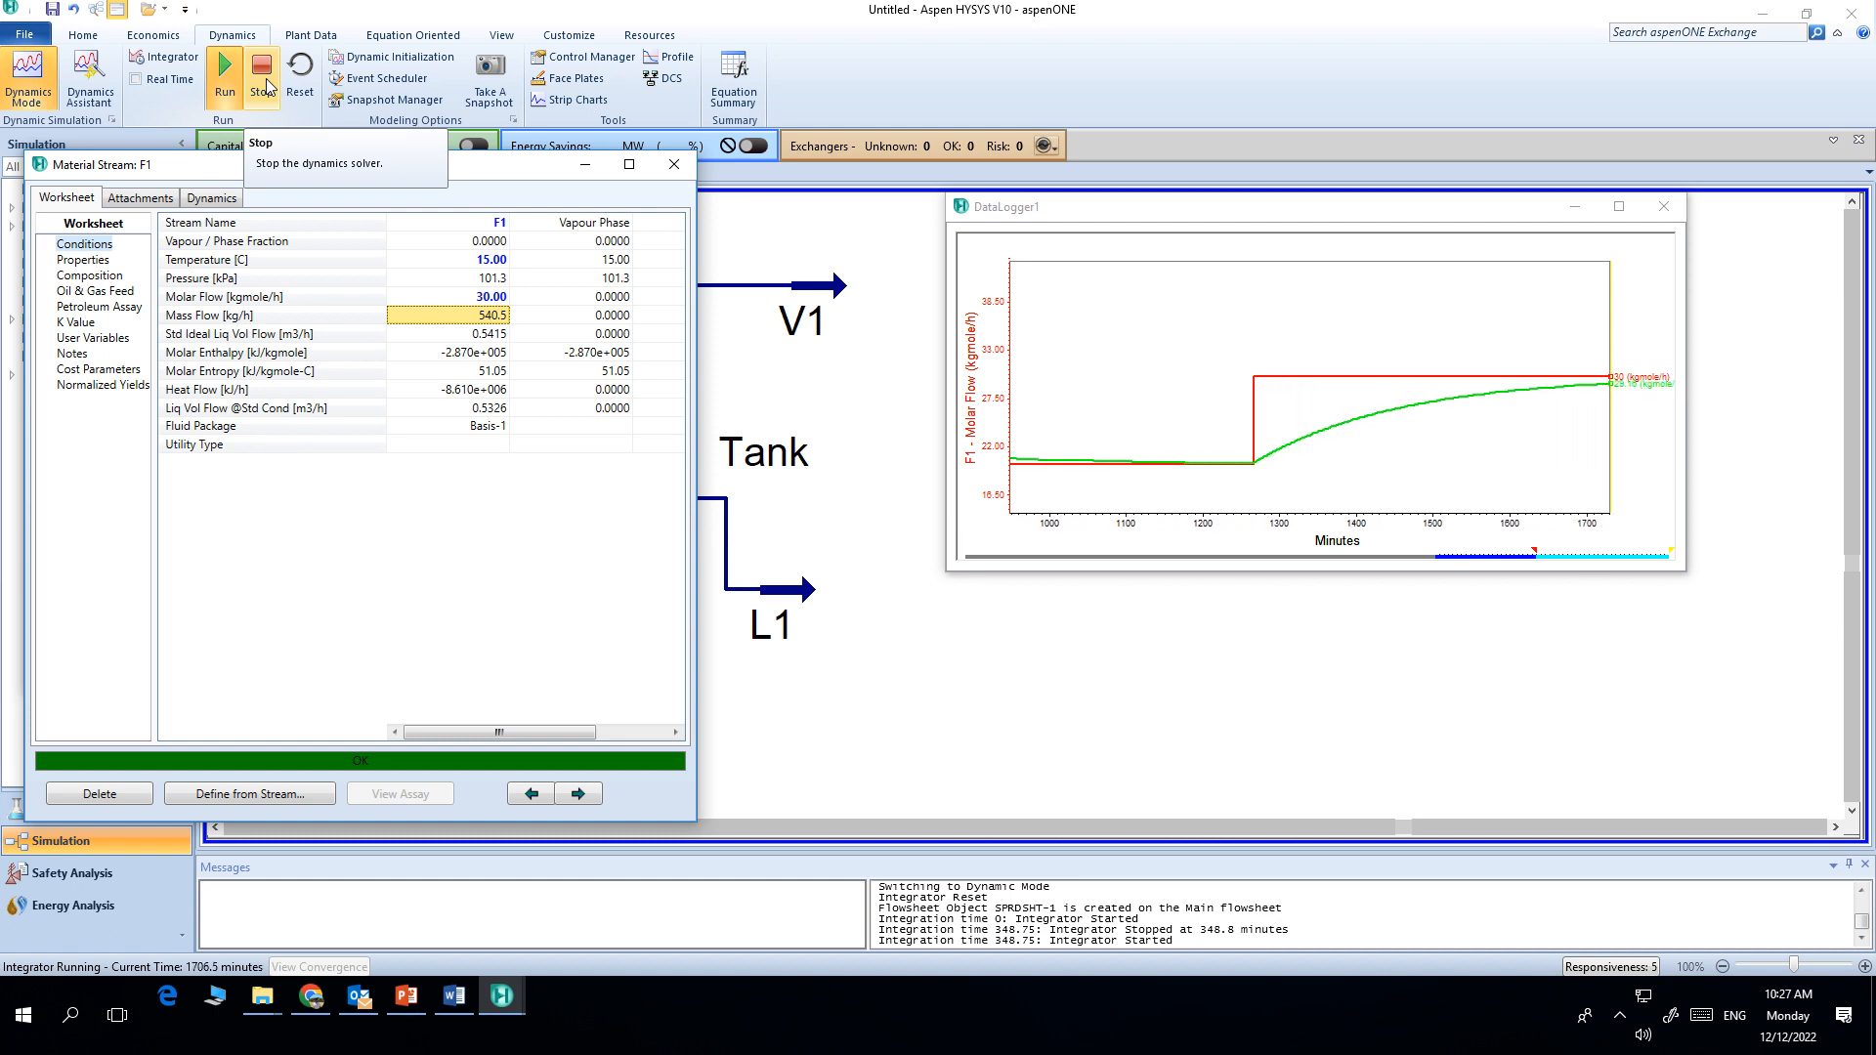
Step: Review the first-order step response figure in the project document, then return to the simulation
{"action": "left_click", "coordinate": [466, 1004]}
{"action": "scroll", "coordinate": [1416, 389], "scroll_direction": "up", "scroll_amount": 12}
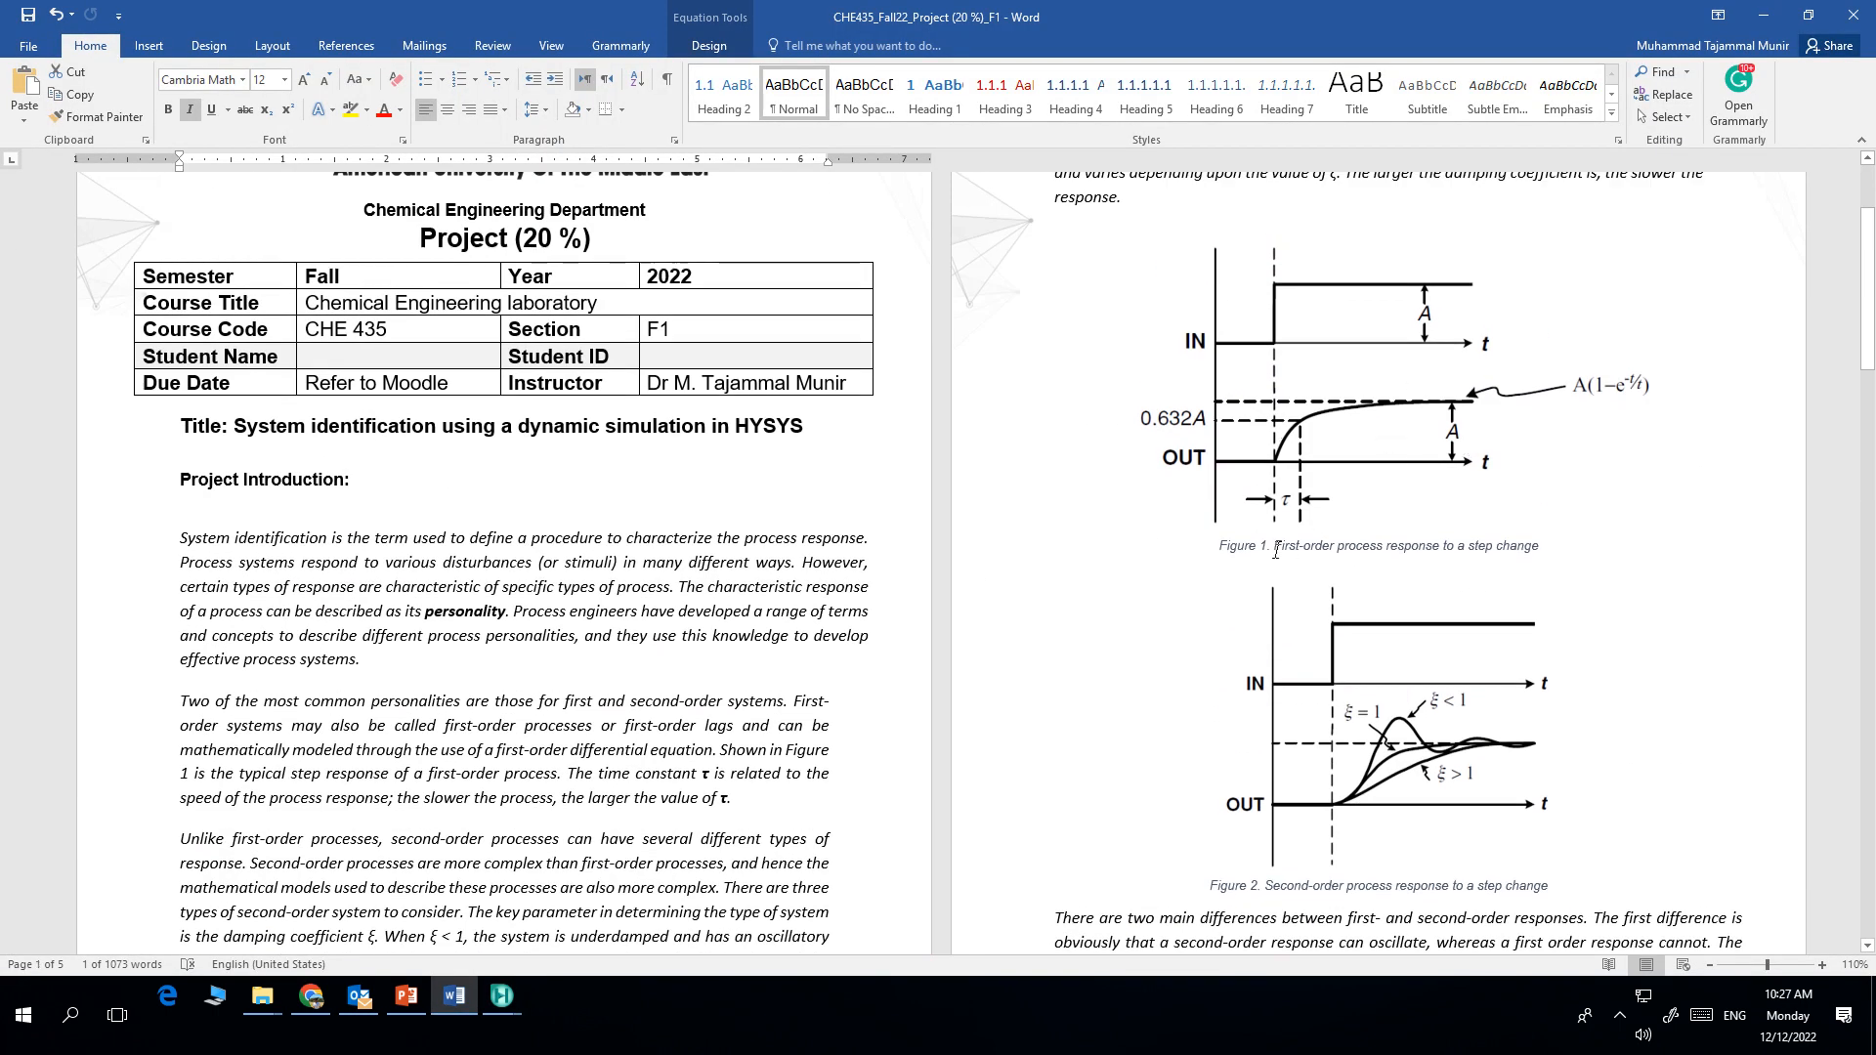
{"action": "left_click_drag", "start_coordinate": [1275, 548], "coordinate": [1540, 552]}
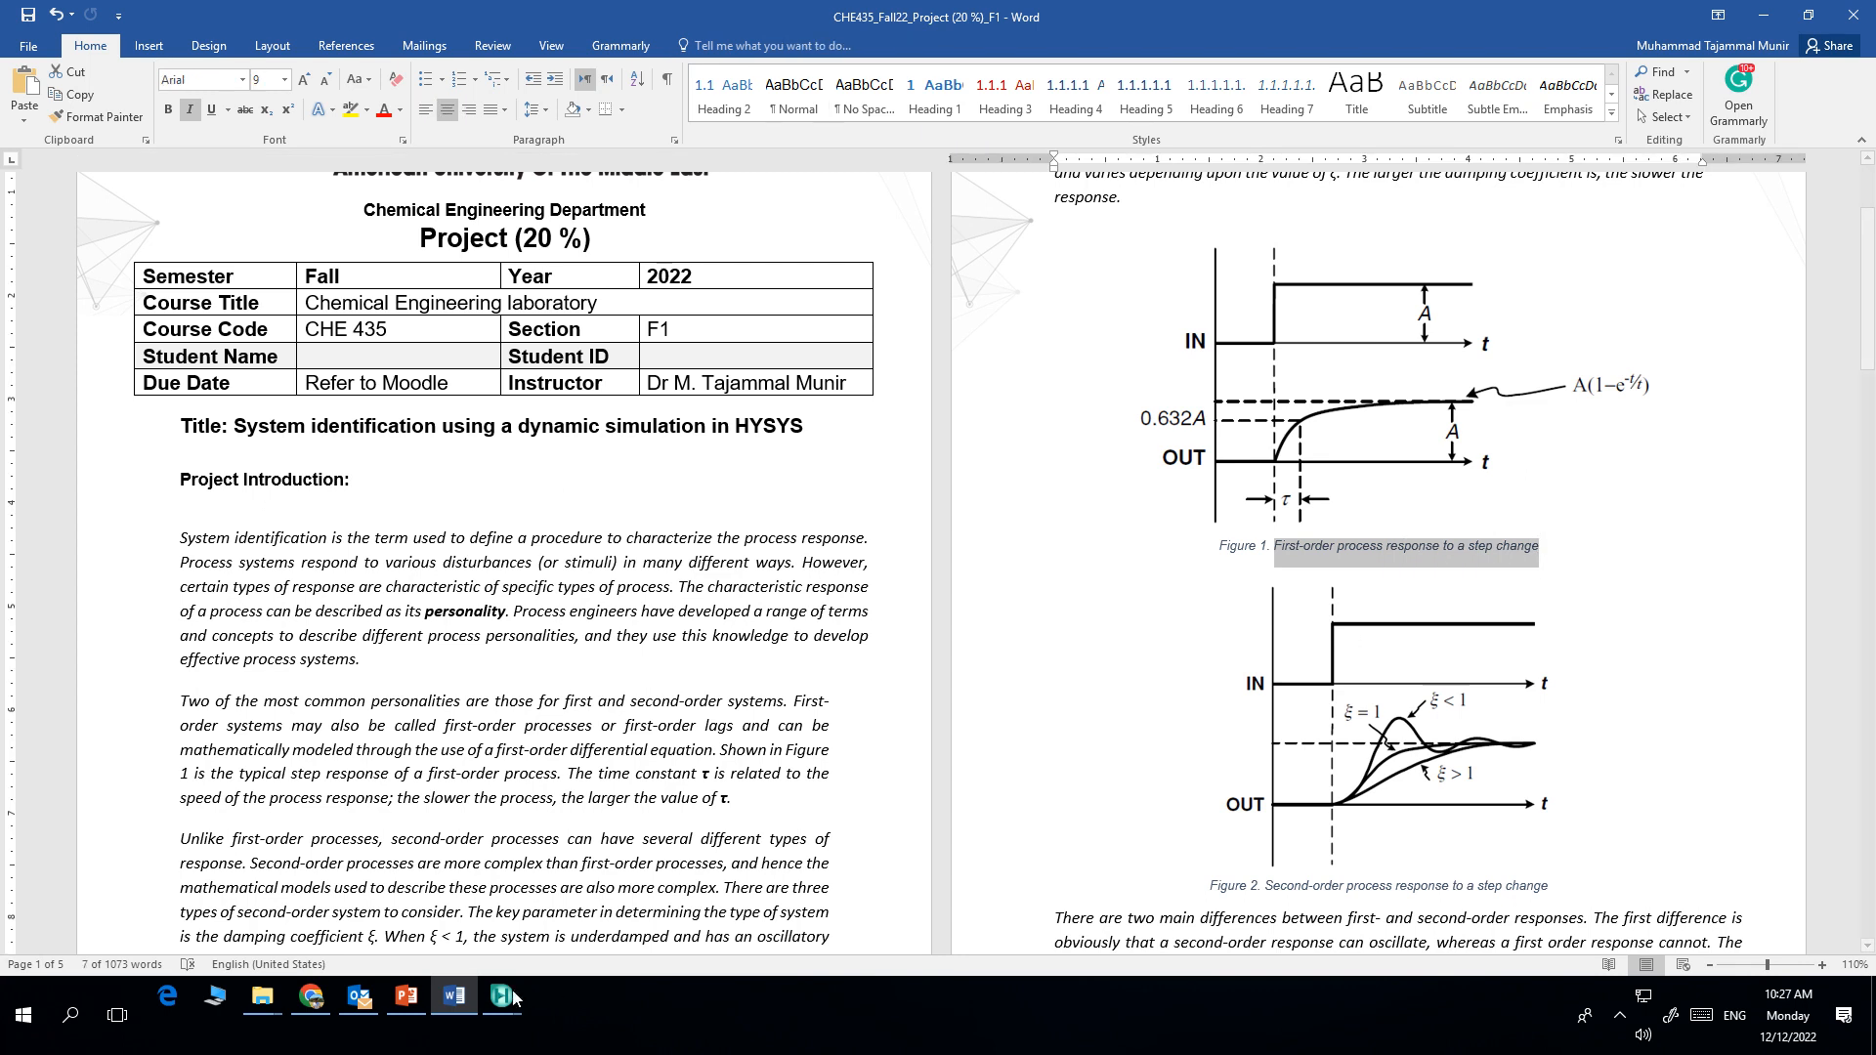
{"action": "mouse_move", "coordinate": [508, 996]}
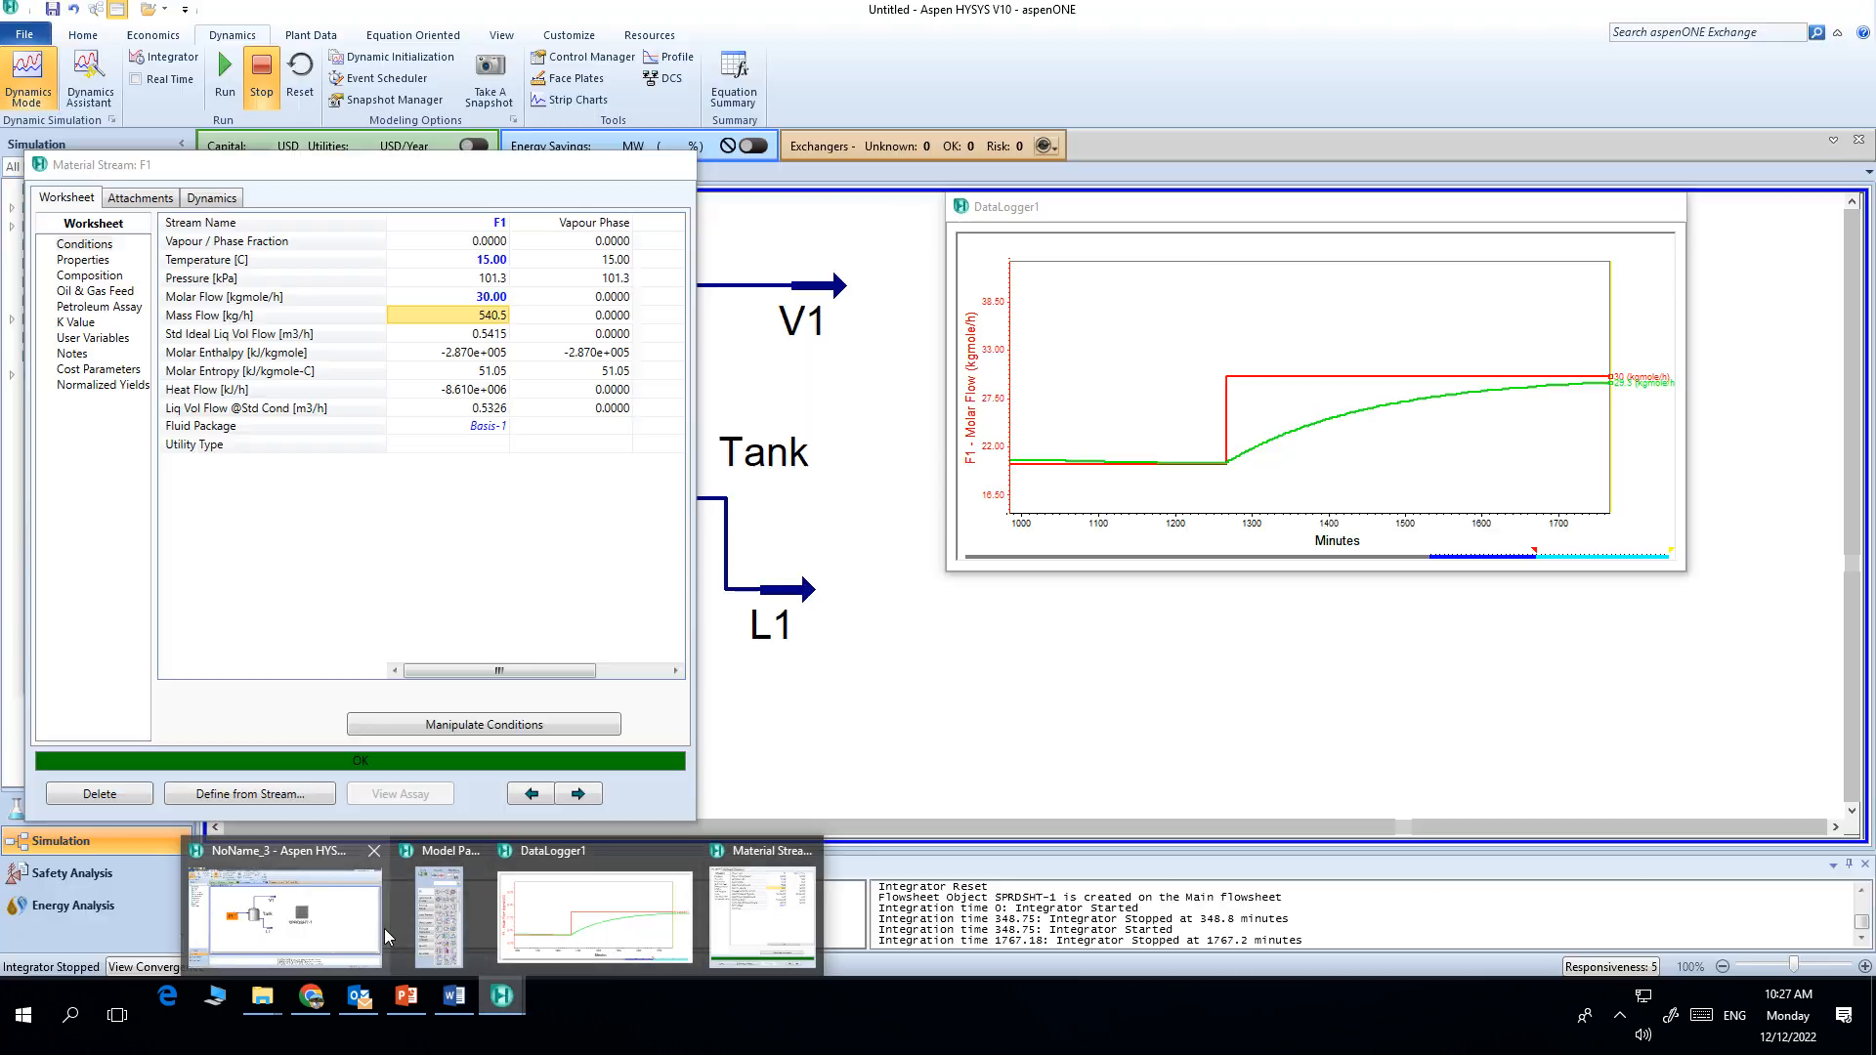
{"action": "left_click", "coordinate": [384, 928]}
Step: Minimize the data logger chart and close stream F1's property window
{"action": "left_click", "coordinate": [926, 649]}
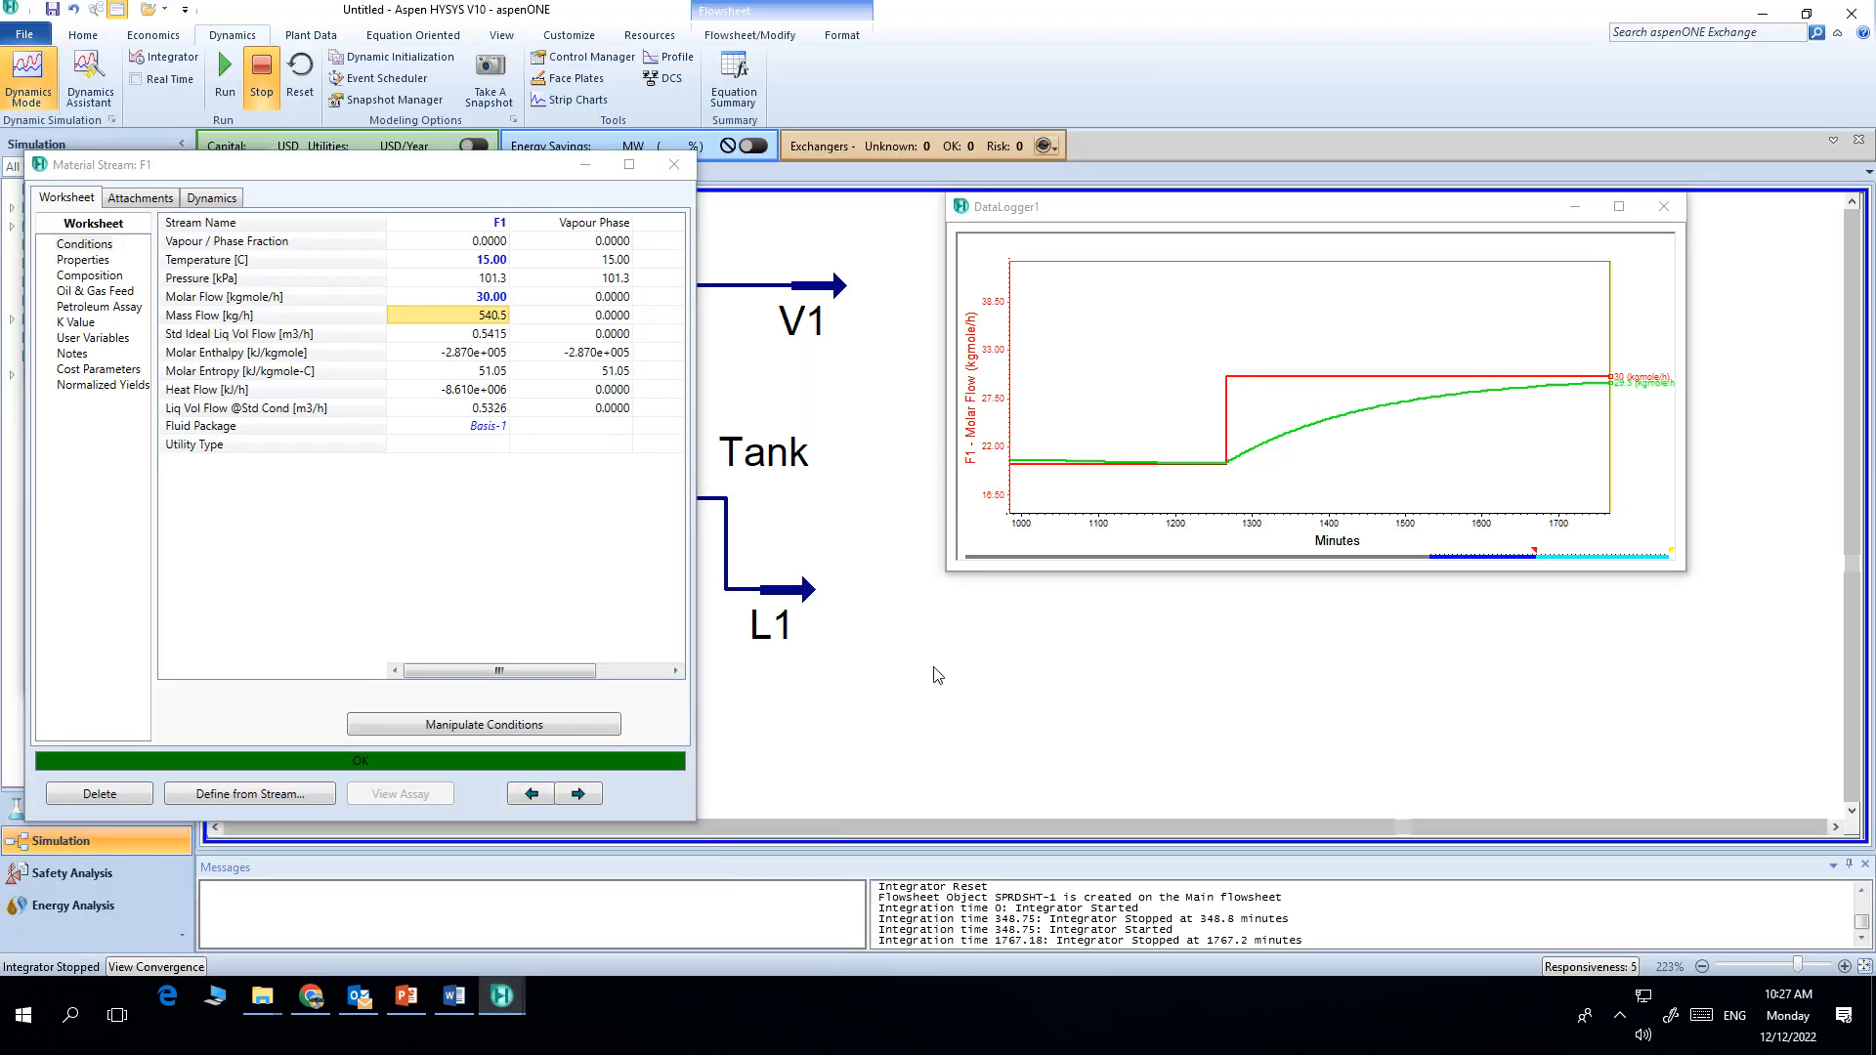
{"action": "left_click", "coordinate": [1574, 207]}
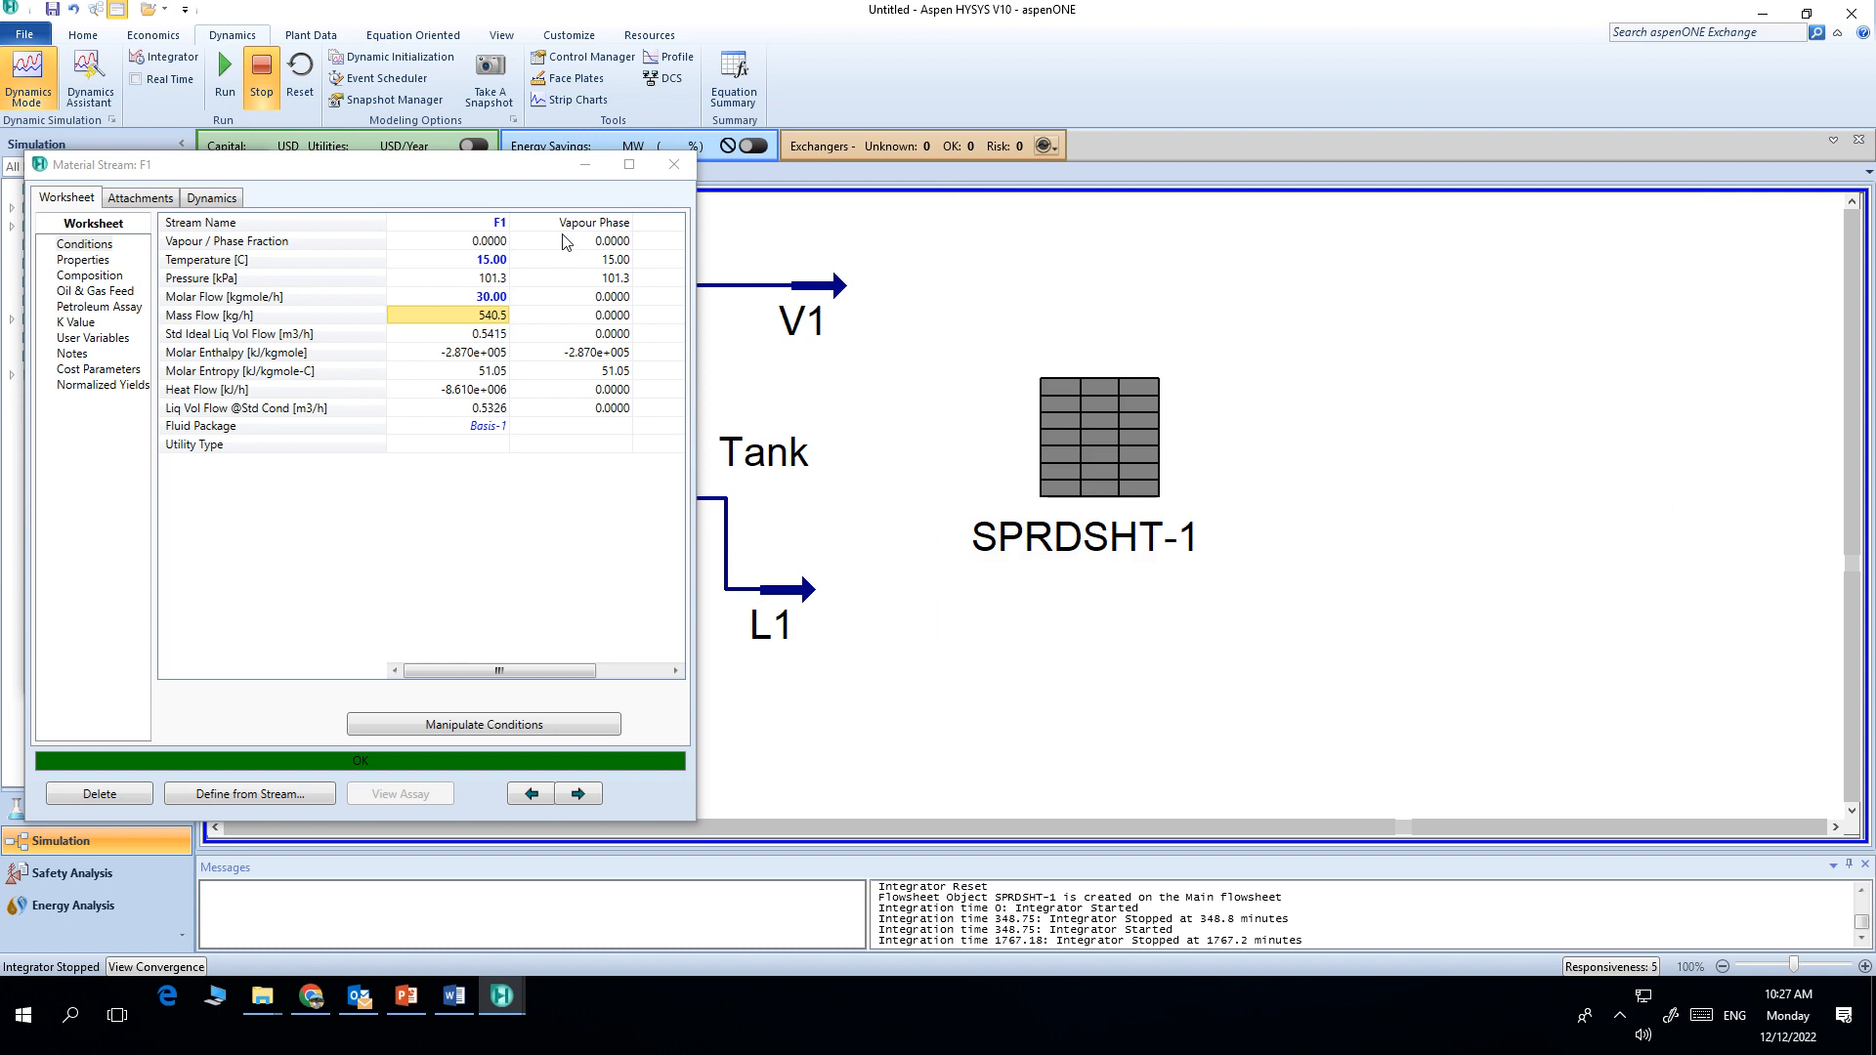
{"action": "left_click", "coordinate": [584, 165]}
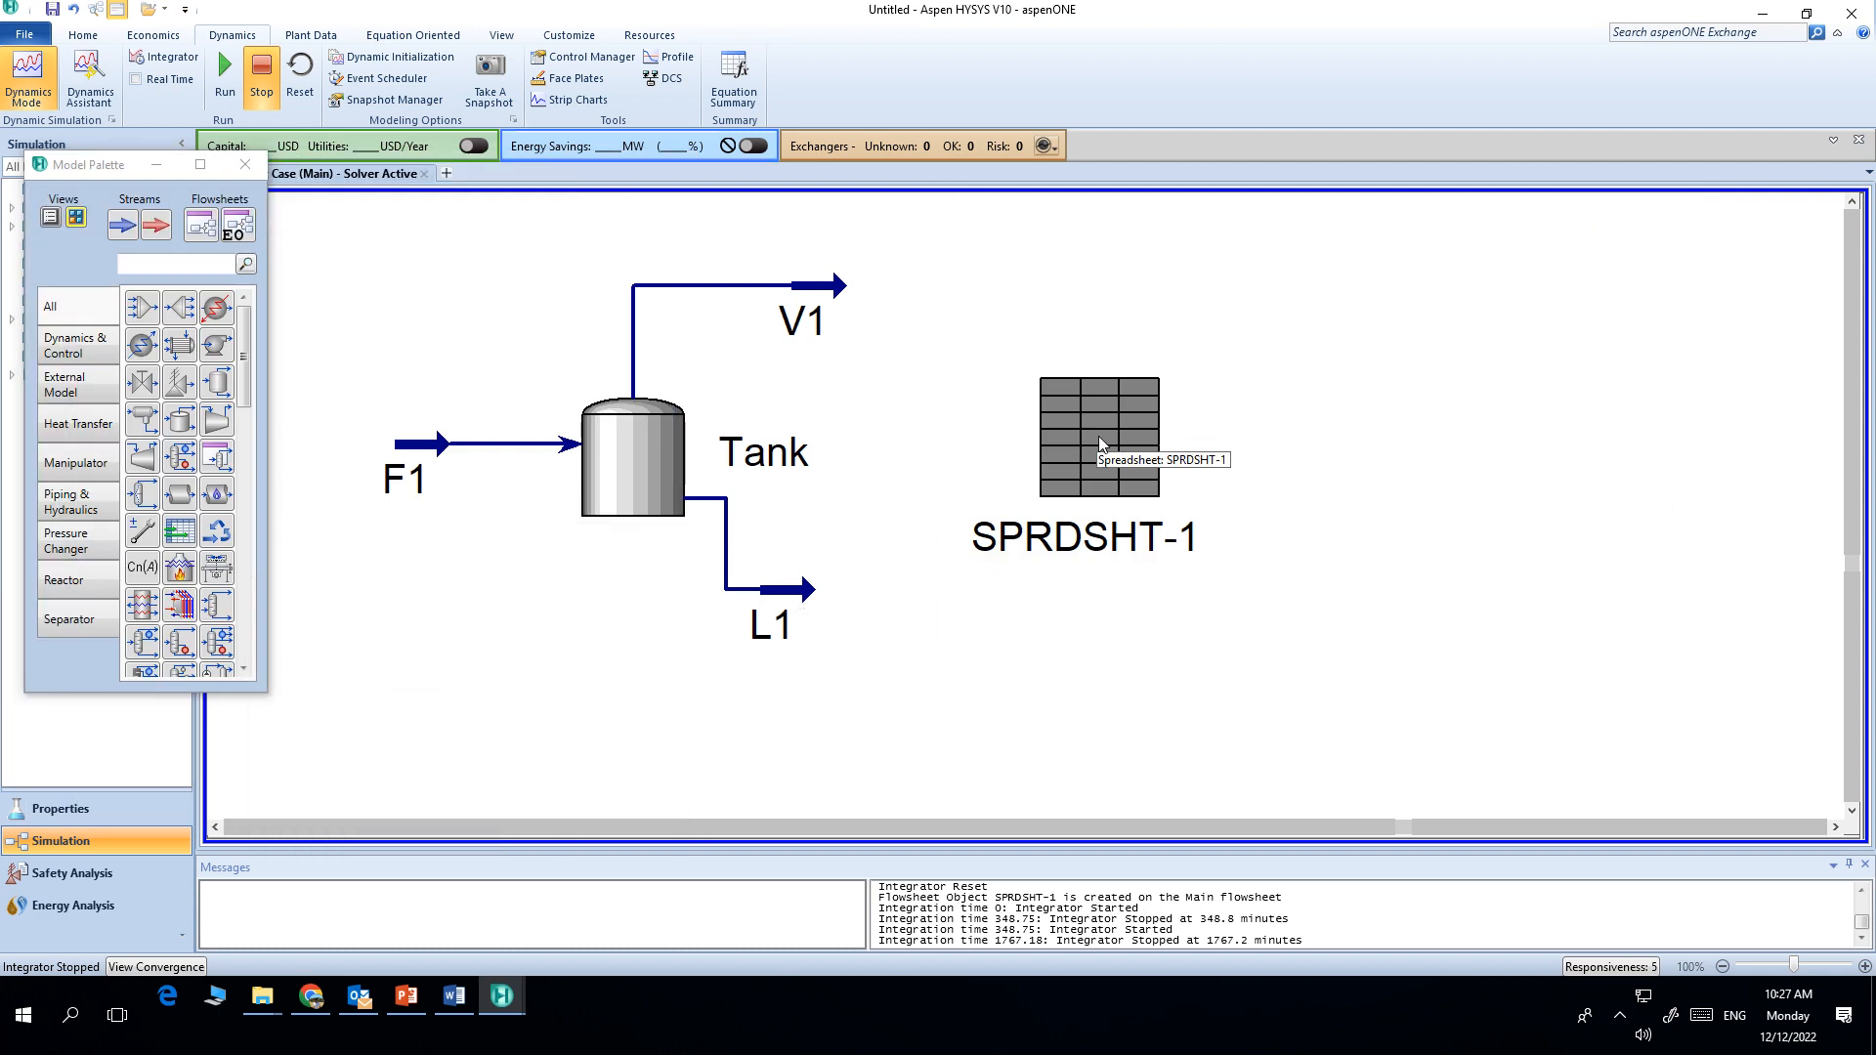
Step: Open stream L1's worksheet and inspect its molar flow
{"action": "left_click", "coordinate": [799, 597]}
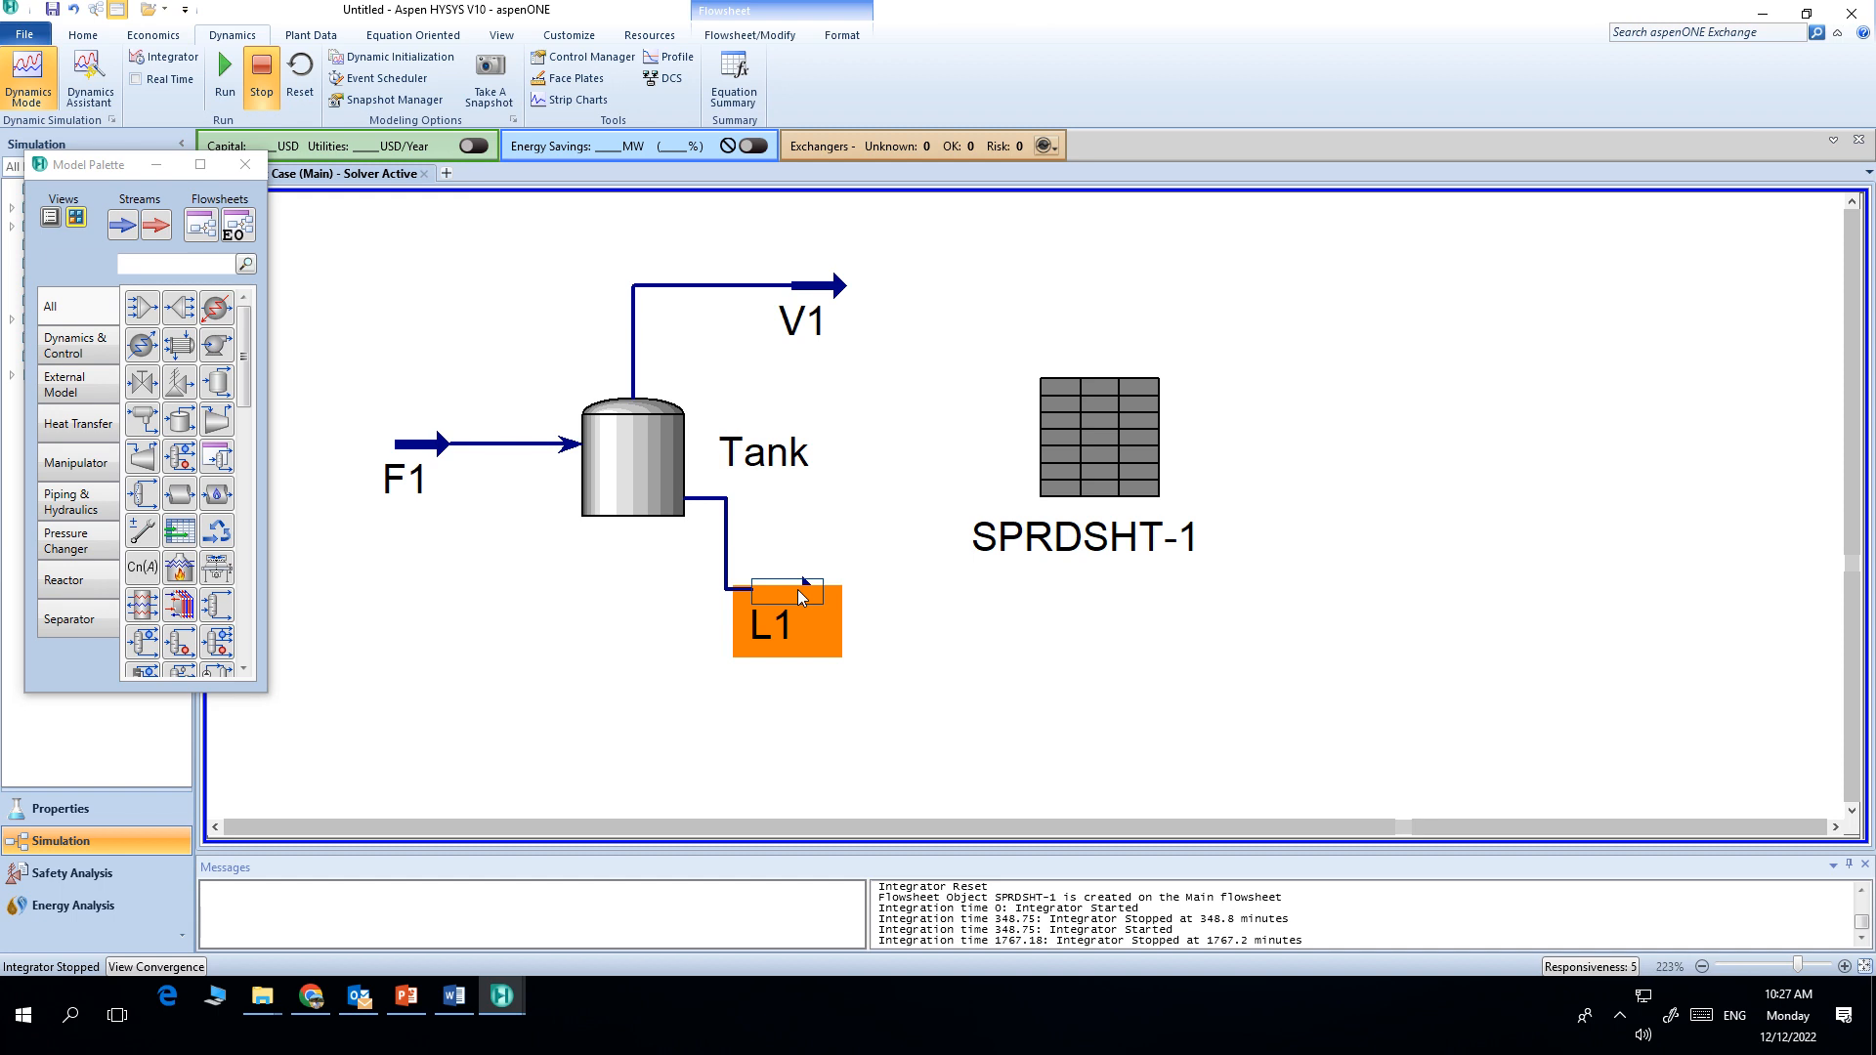
{"action": "double_click", "coordinate": [799, 597]}
{"action": "left_click_drag", "start_coordinate": [519, 215], "coordinate": [1388, 125]}
{"action": "left_click", "coordinate": [1400, 248]}
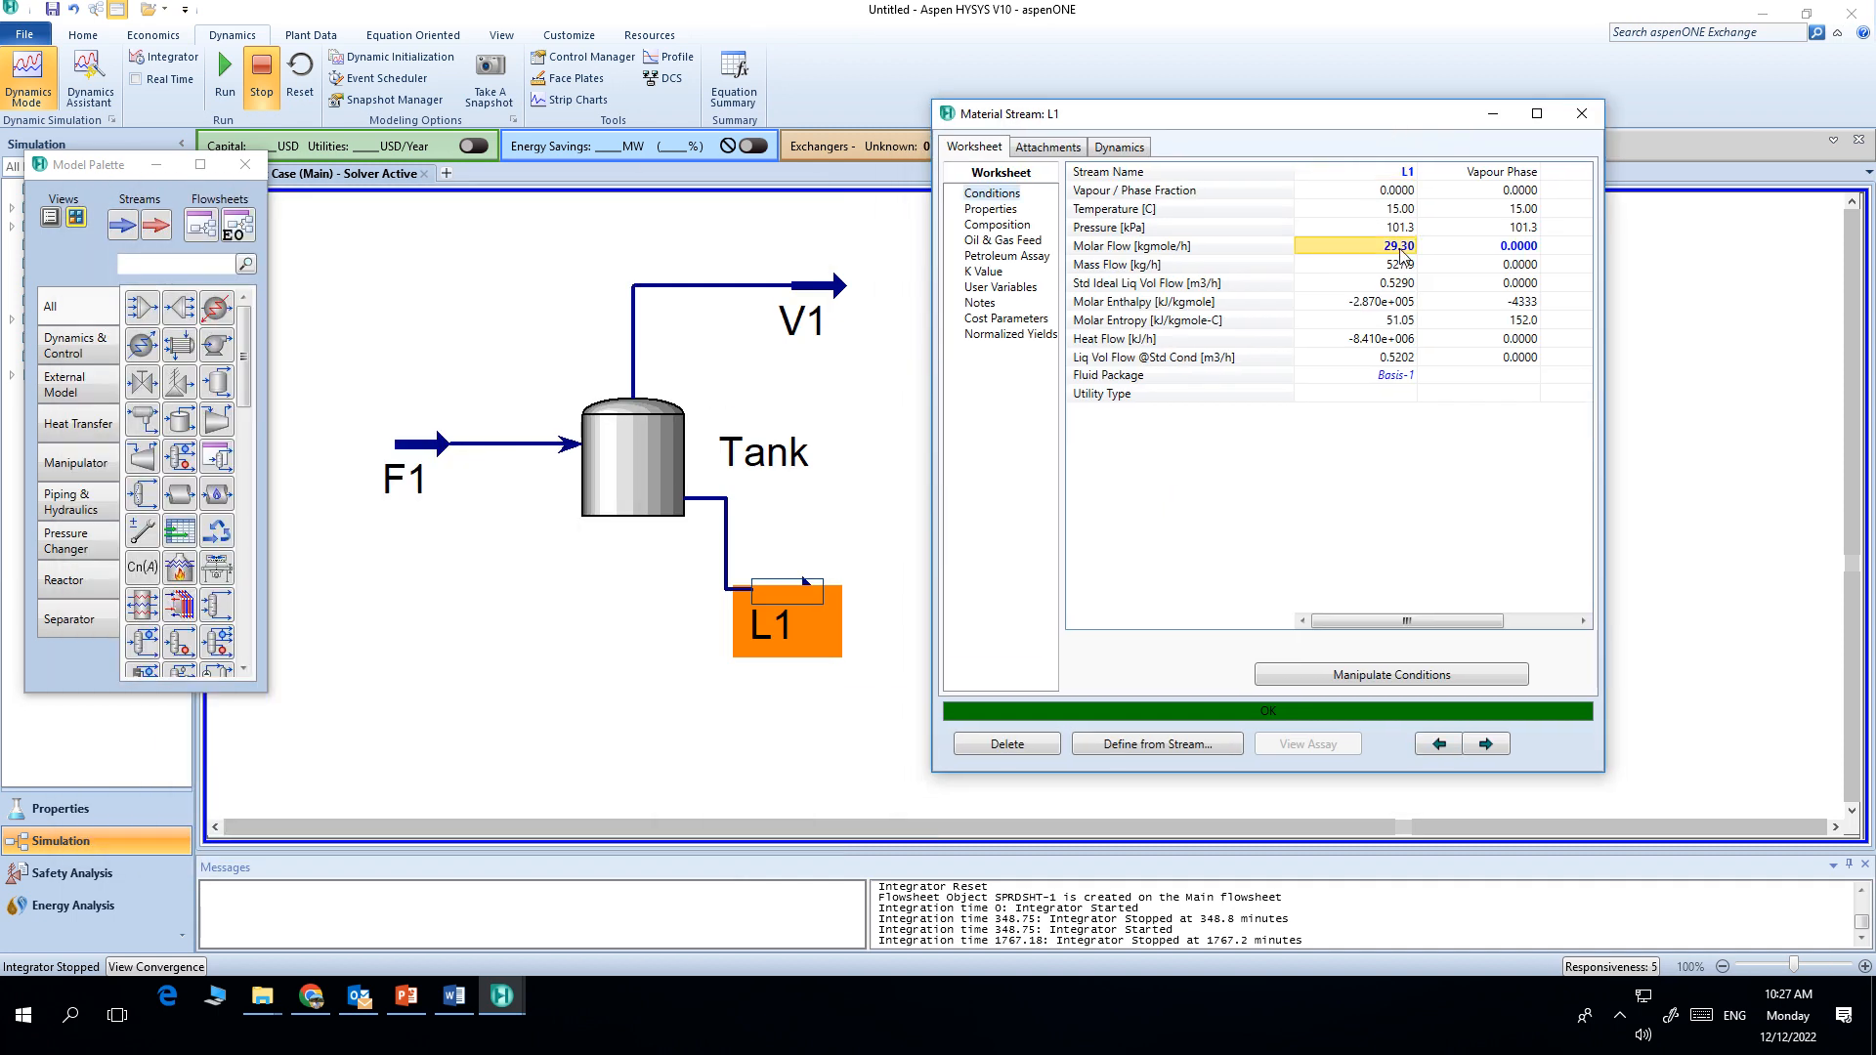
{"action": "left_click_drag", "start_coordinate": [1302, 125], "coordinate": [660, 94]}
Step: Switch to the project document and examine the three-tank system figure
{"action": "left_click", "coordinate": [464, 1003]}
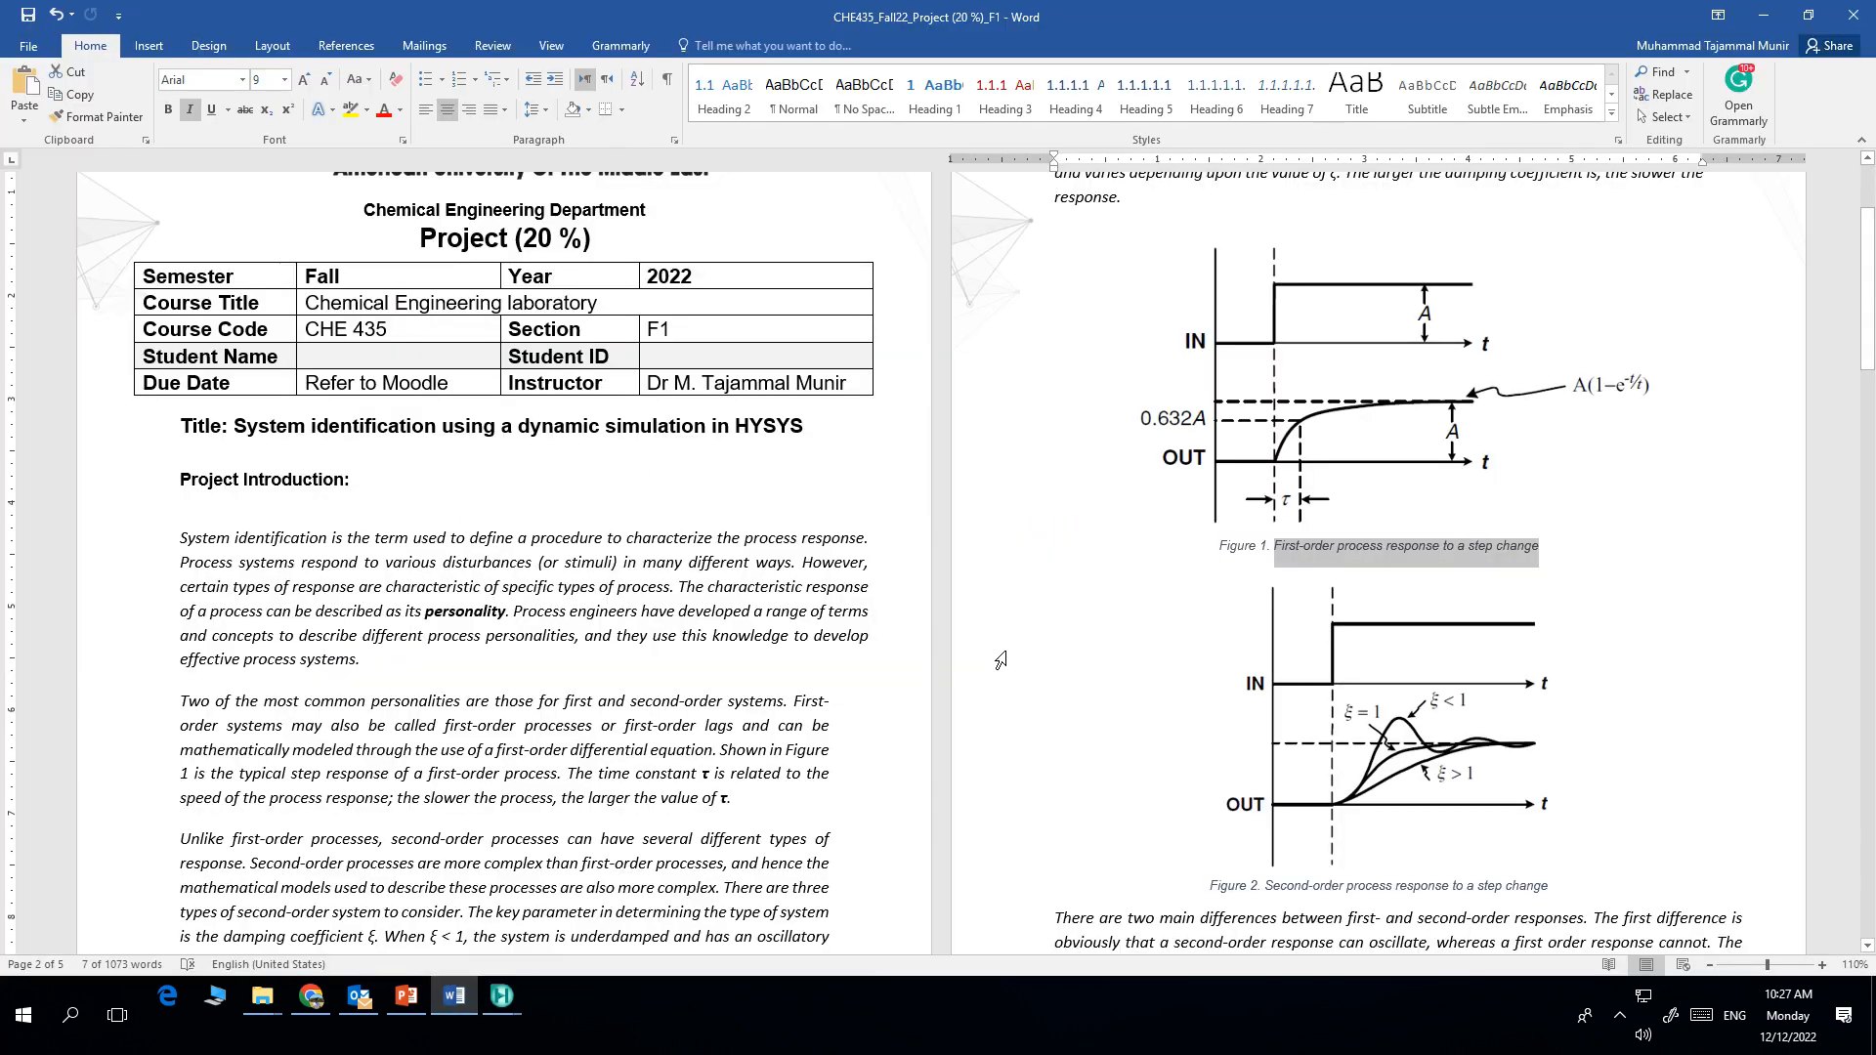
{"action": "scroll", "coordinate": [1267, 475], "scroll_direction": "down", "scroll_amount": 15}
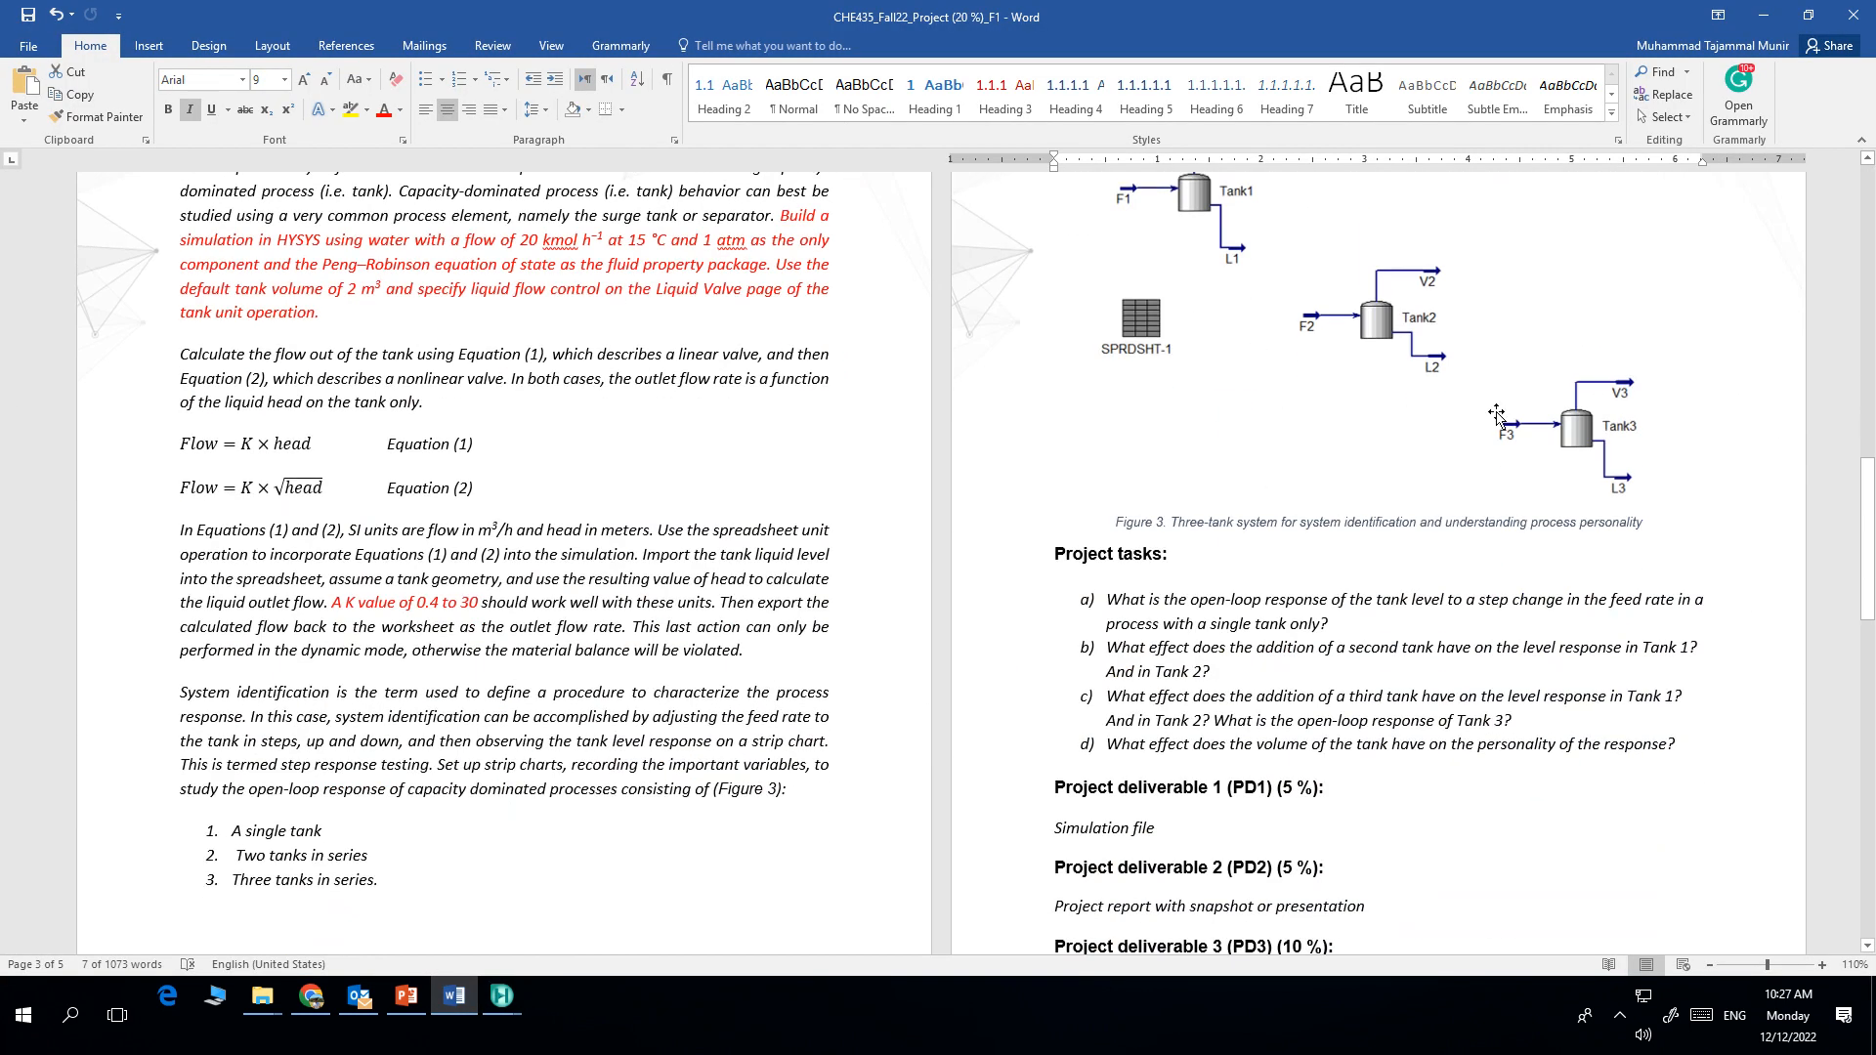
{"action": "left_click", "coordinate": [1478, 398]}
{"action": "scroll", "coordinate": [1475, 390], "scroll_direction": "up", "scroll_amount": 8, "text": "ctrl"}
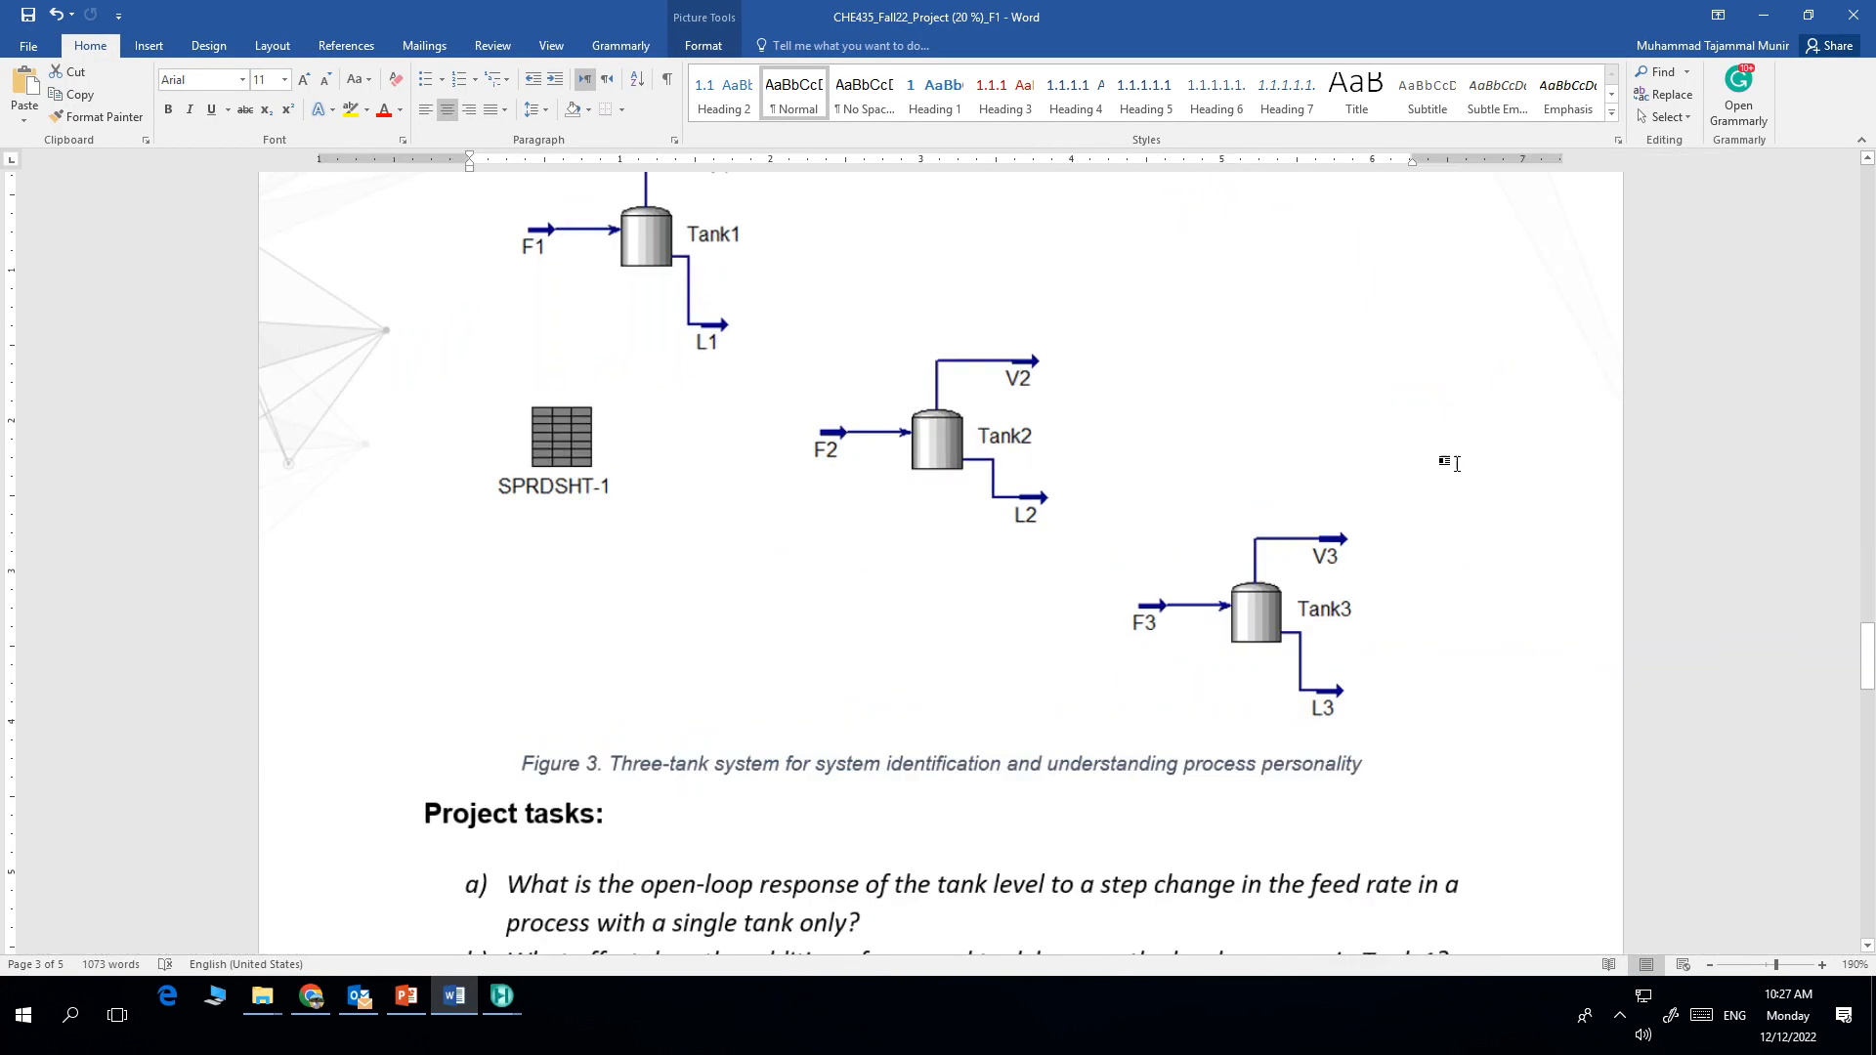